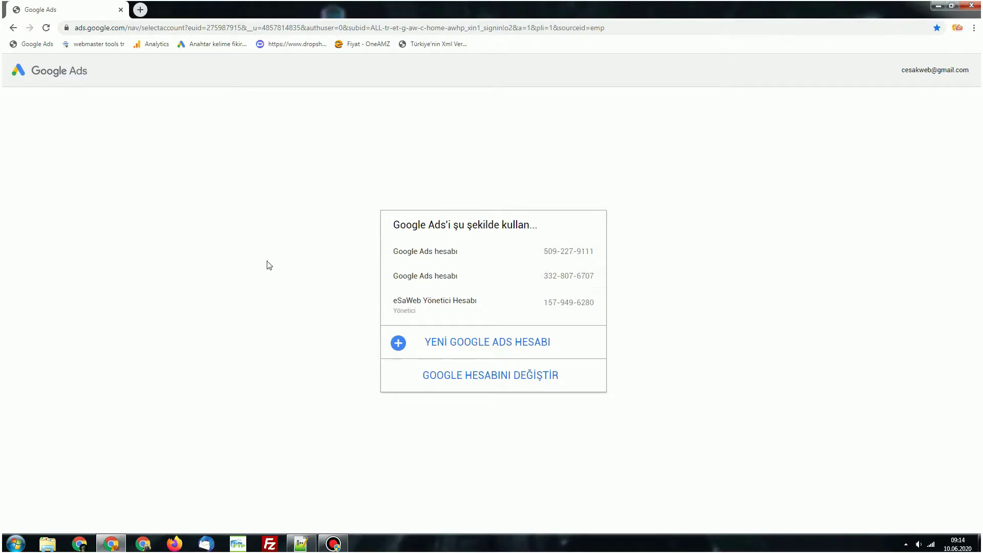
Open the first Google Ads account in the account list and set the system volume to 28
{"action": "left_click", "coordinate": [430, 252]}
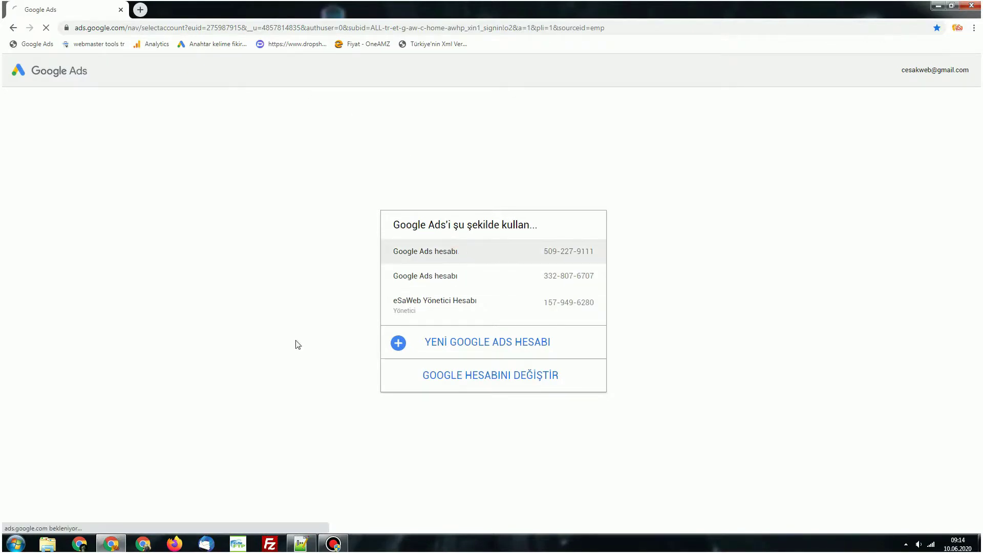
{"action": "left_click", "coordinate": [111, 544]}
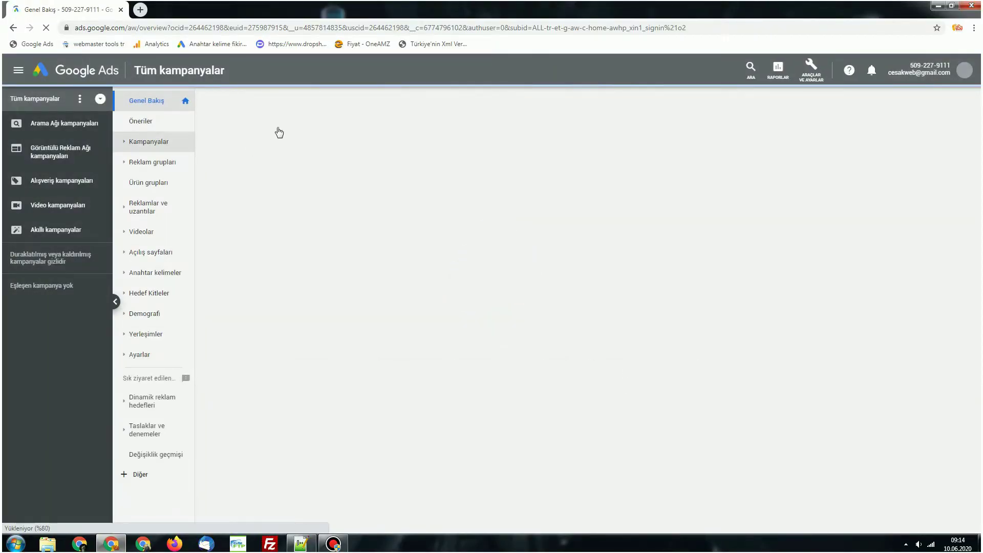
{"action": "left_click", "coordinate": [918, 544]}
{"action": "left_click", "coordinate": [918, 544]}
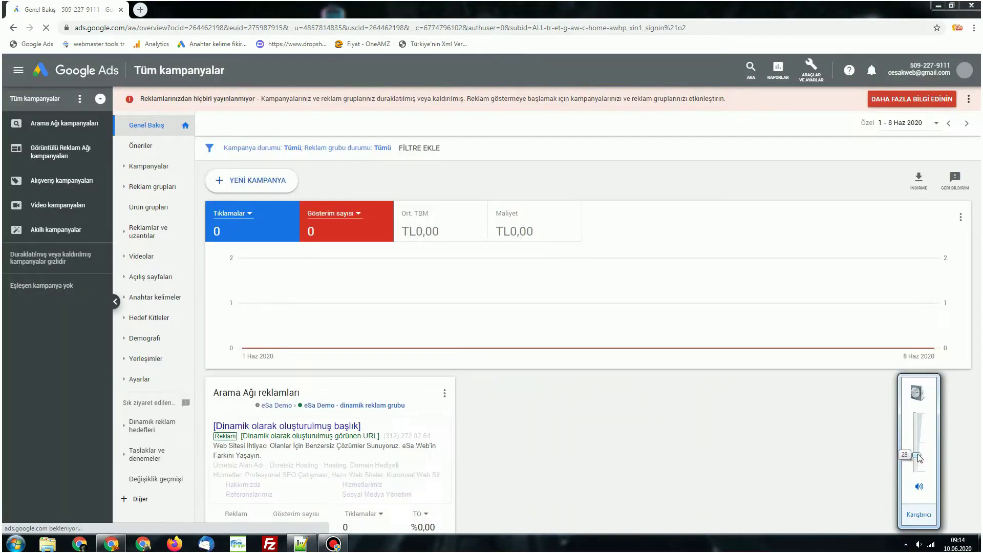
{"action": "left_click", "coordinate": [414, 191]}
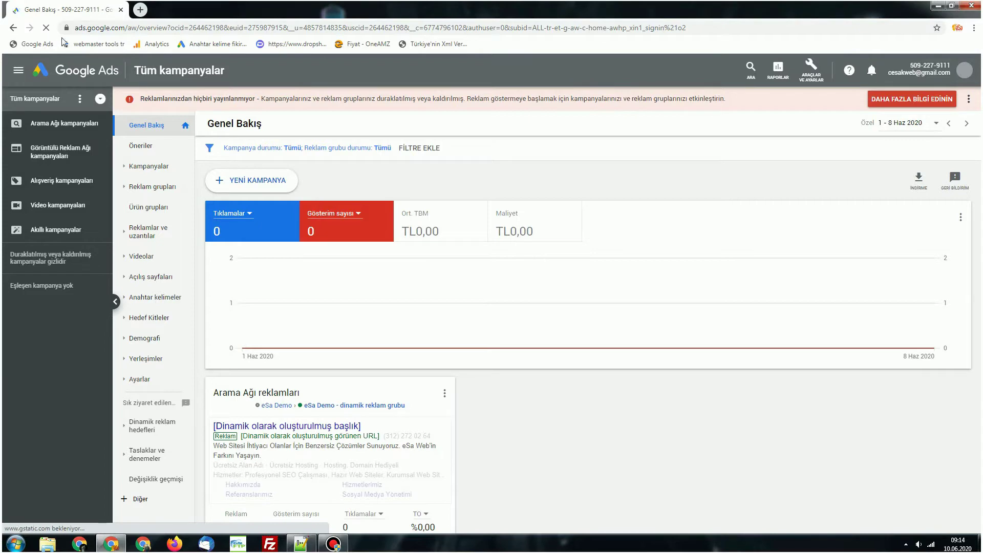
Open esa.gen.tr in a new tab, look through the home page down to the contact section, and close it
{"action": "left_click", "coordinate": [141, 10]}
{"action": "type", "text": "esa.gen.tr"}
{"action": "key", "text": "Return"}
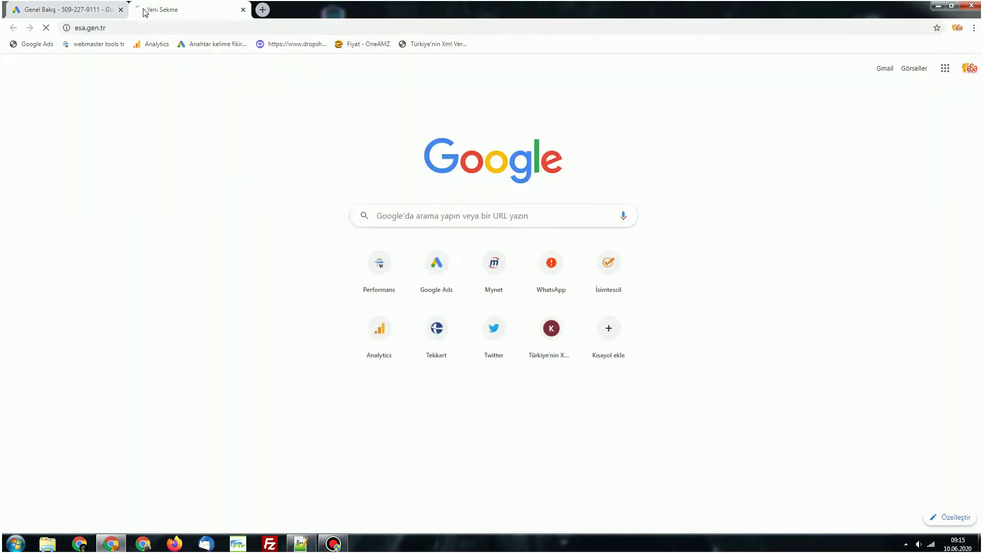
{"action": "scroll", "coordinate": [297, 305], "scroll_direction": "down", "scroll_amount": 6}
{"action": "scroll", "coordinate": [297, 305], "scroll_direction": "up", "scroll_amount": 6}
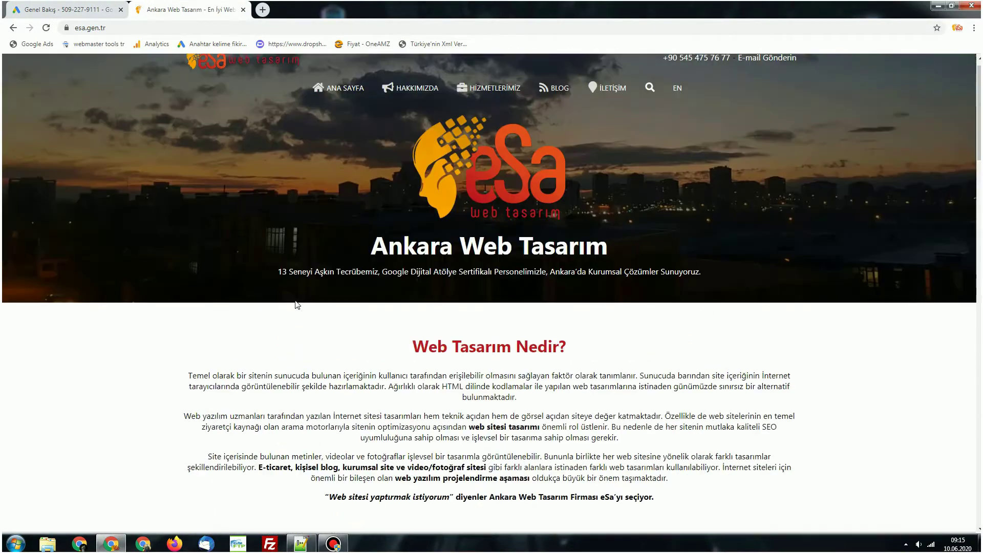
{"action": "triple_click", "coordinate": [363, 258]}
{"action": "left_click", "coordinate": [362, 259]}
{"action": "scroll", "coordinate": [403, 242], "scroll_direction": "down", "scroll_amount": 6}
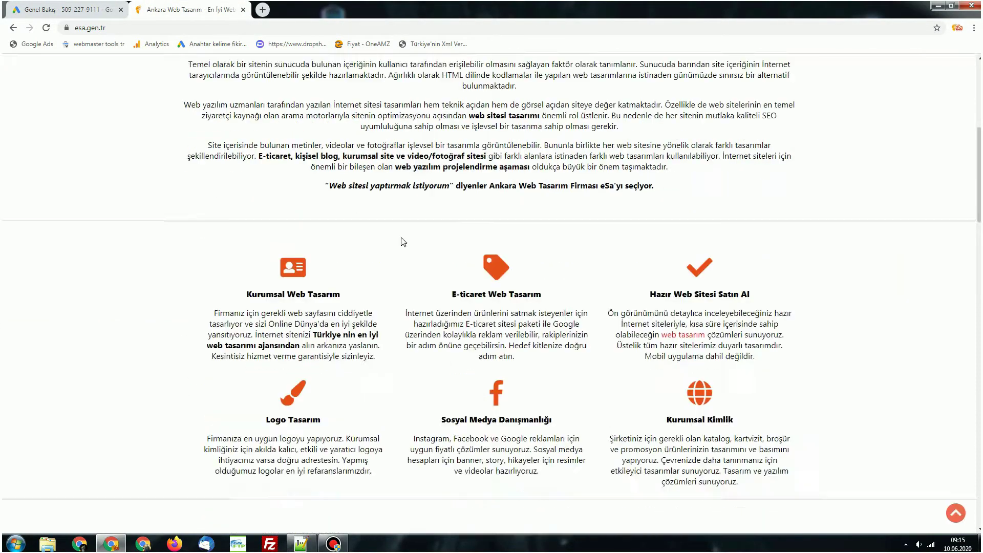
{"action": "scroll", "coordinate": [403, 241], "scroll_direction": "down", "scroll_amount": 15}
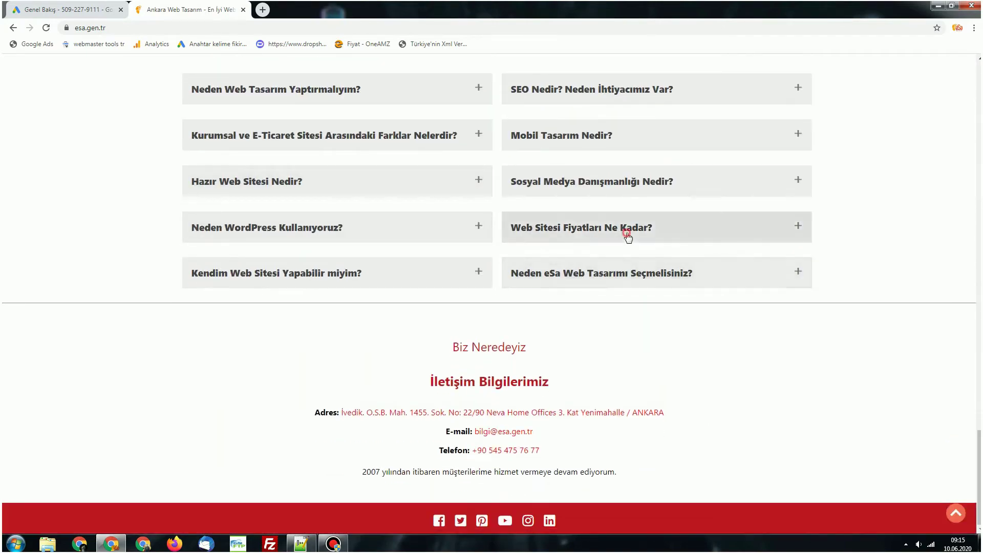
{"action": "left_click", "coordinate": [628, 236]}
{"action": "left_click", "coordinate": [243, 10]}
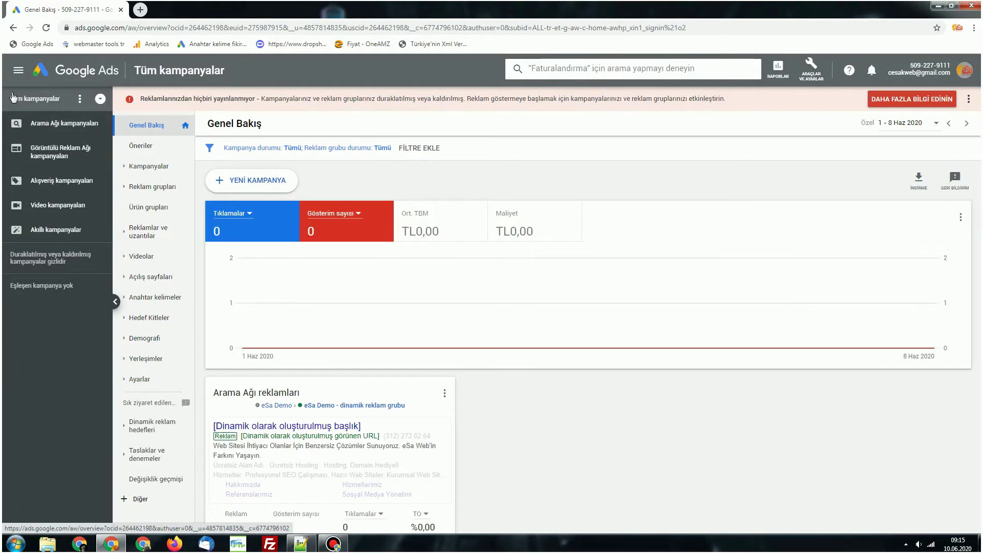
Start a new campaign with the Potansiyel müşteriler goal and the Arama Ağı campaign type
{"action": "left_click", "coordinate": [149, 165]}
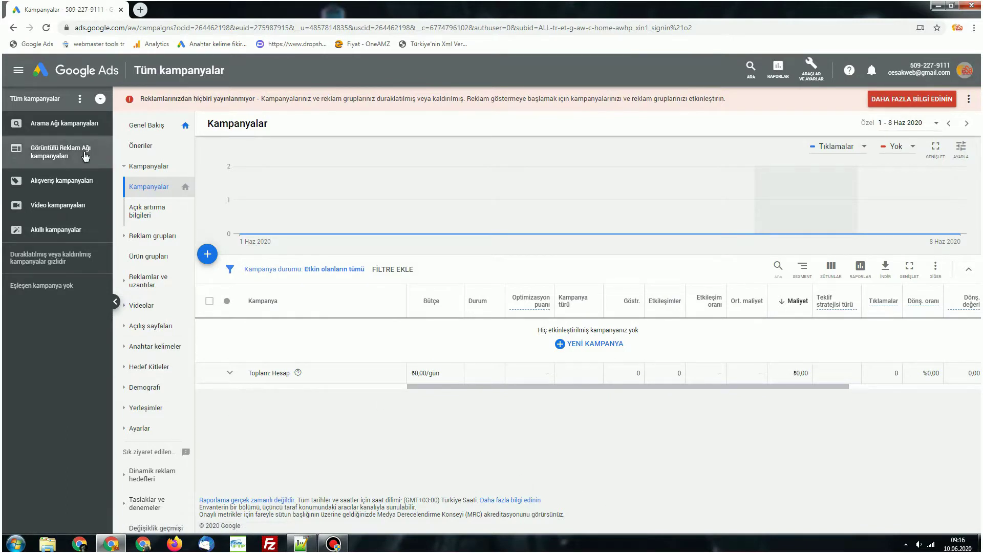
{"action": "left_click", "coordinate": [146, 126]}
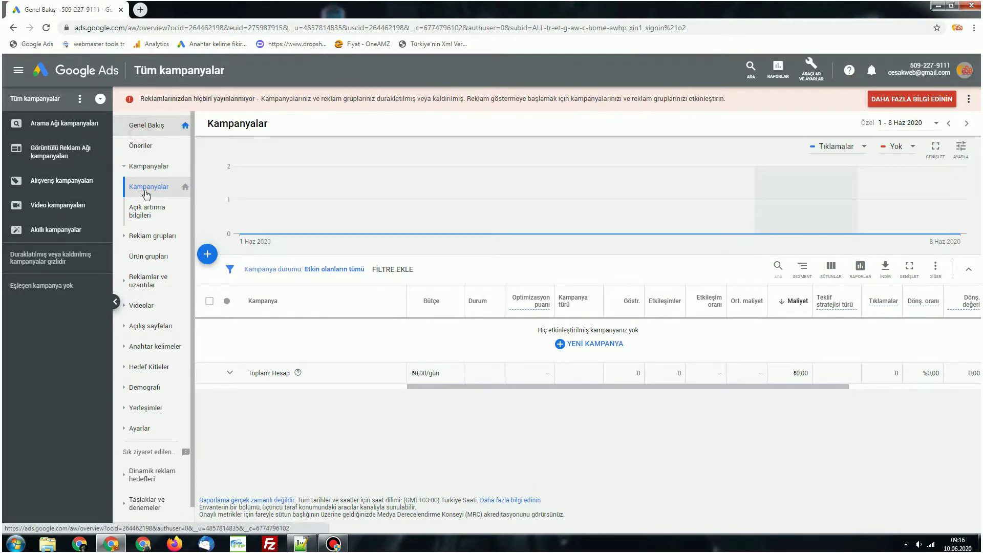
{"action": "left_click", "coordinate": [217, 181]}
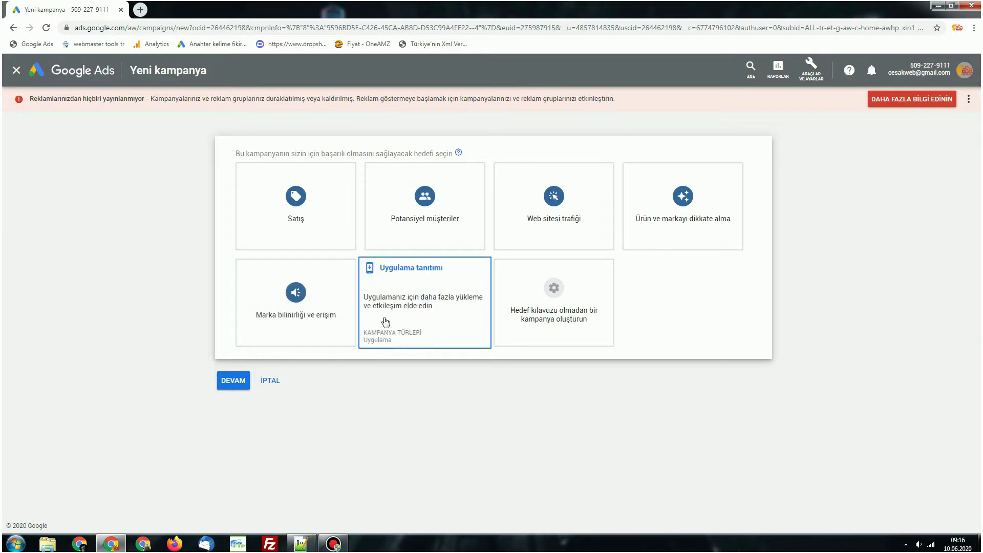
{"action": "left_click", "coordinate": [447, 219]}
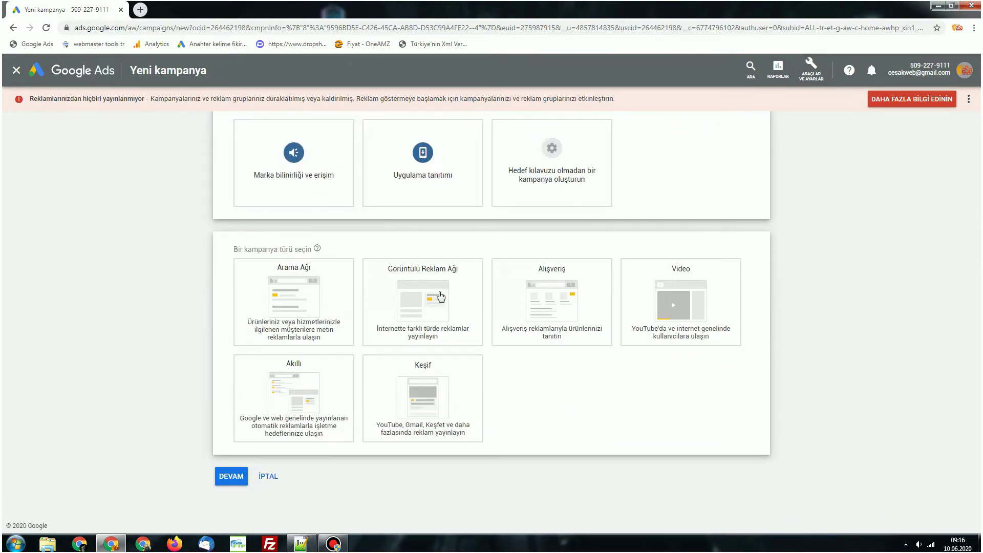
{"action": "left_click", "coordinate": [301, 301]}
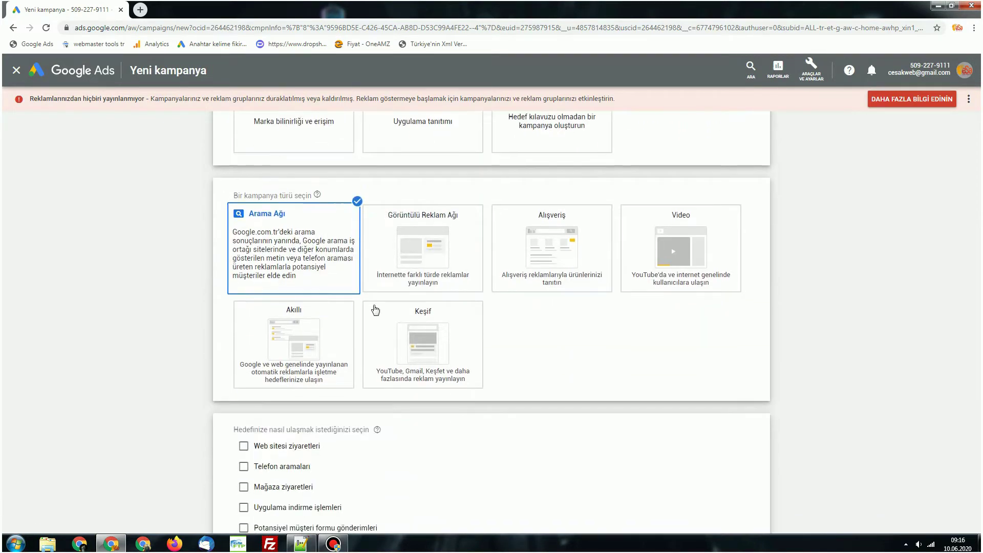
{"action": "left_click", "coordinate": [245, 357]}
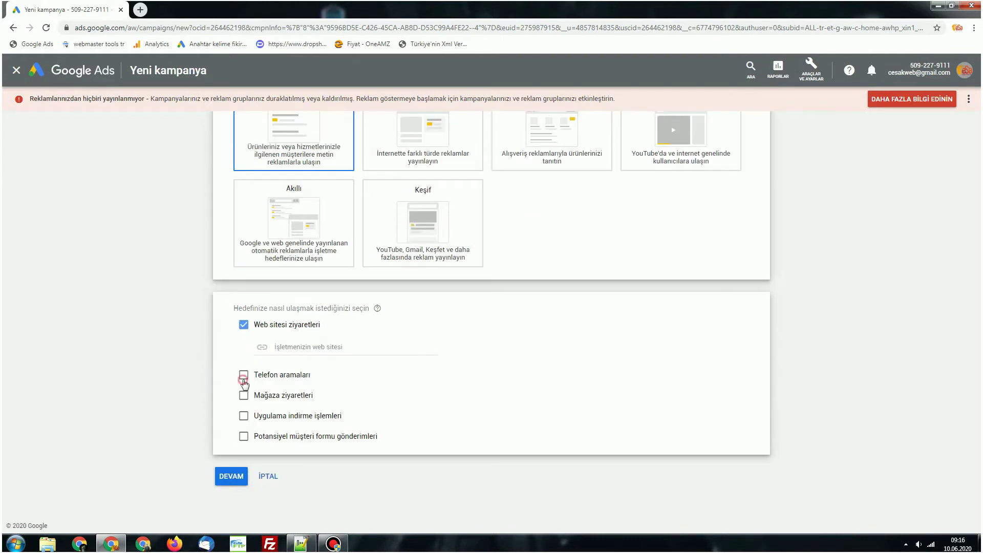
{"action": "left_click", "coordinate": [244, 377]}
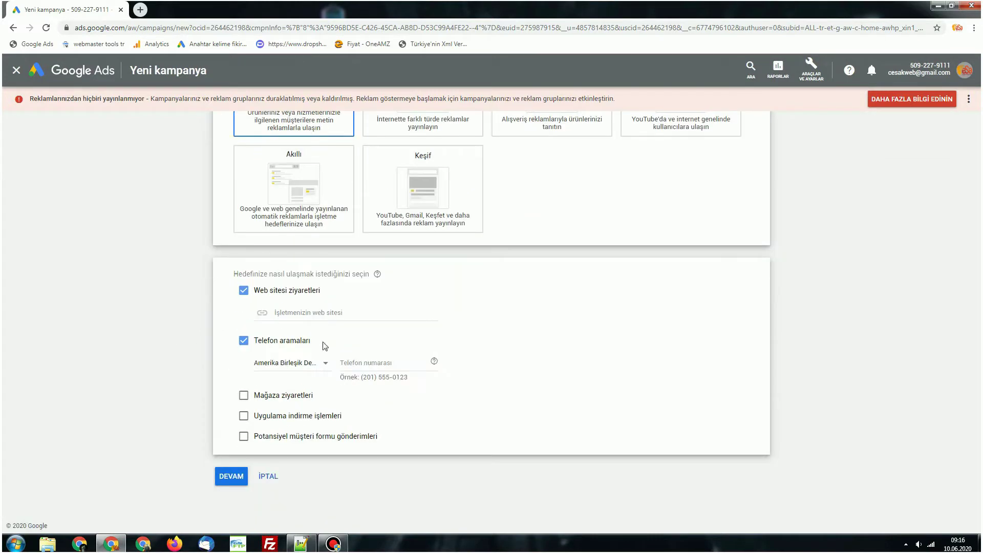
{"action": "left_click", "coordinate": [321, 312]}
{"action": "left_click", "coordinate": [140, 10]}
{"action": "key", "text": "Return"}
{"action": "left_click", "coordinate": [66, 10]}
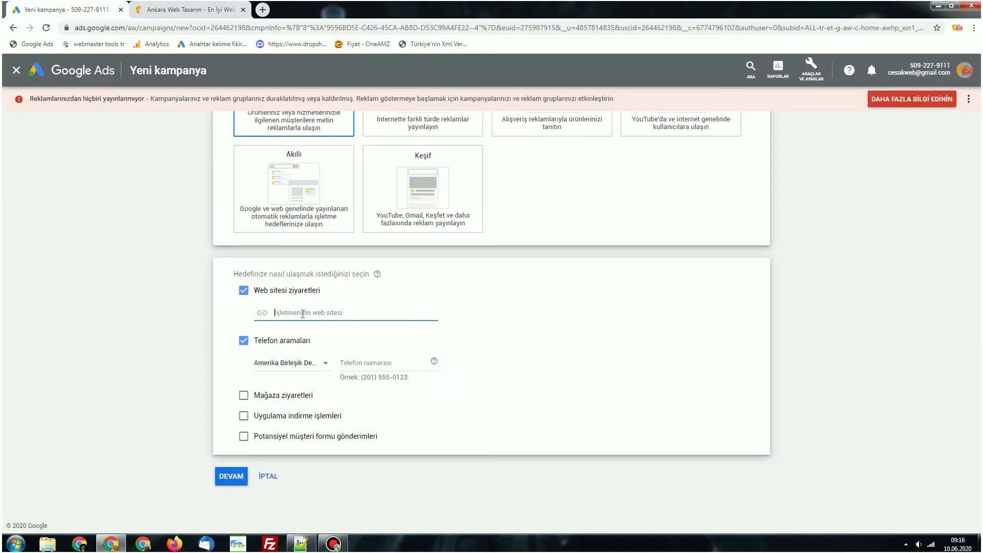
{"action": "key", "text": "ctrl+v"}
Set the phone country to Türkiye, enter the business phone number, and continue to the campaign settings
{"action": "left_click", "coordinate": [315, 363]}
{"action": "scroll", "coordinate": [301, 339], "scroll_direction": "down", "scroll_amount": 20}
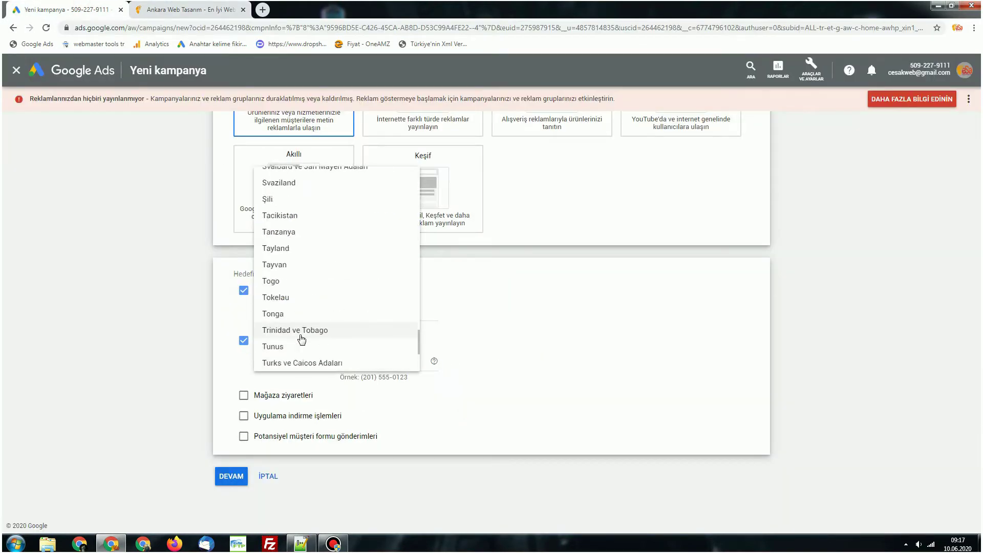
{"action": "scroll", "coordinate": [300, 320], "scroll_direction": "down", "scroll_amount": 3}
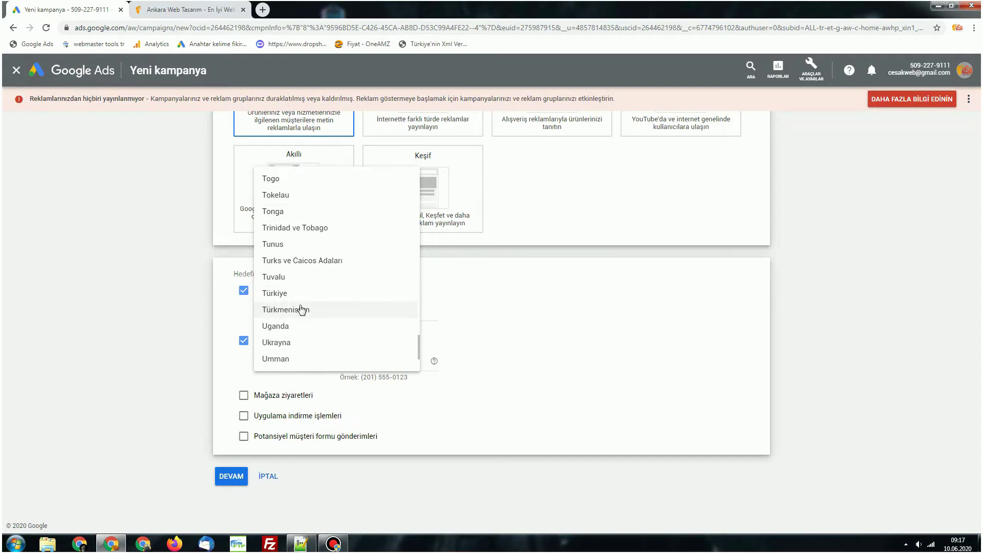
{"action": "left_click", "coordinate": [276, 293]}
{"action": "left_click", "coordinate": [391, 362]}
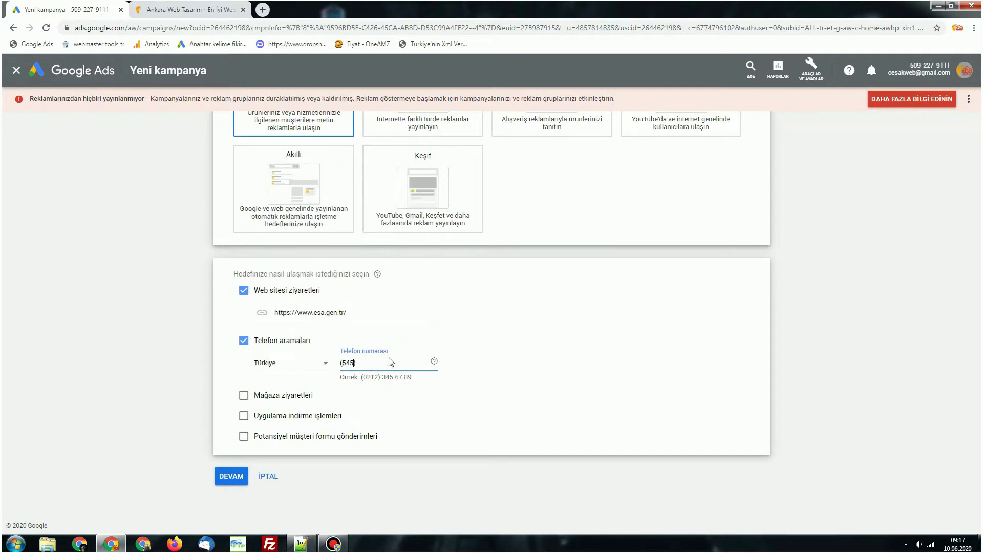
{"action": "left_click", "coordinate": [234, 475]}
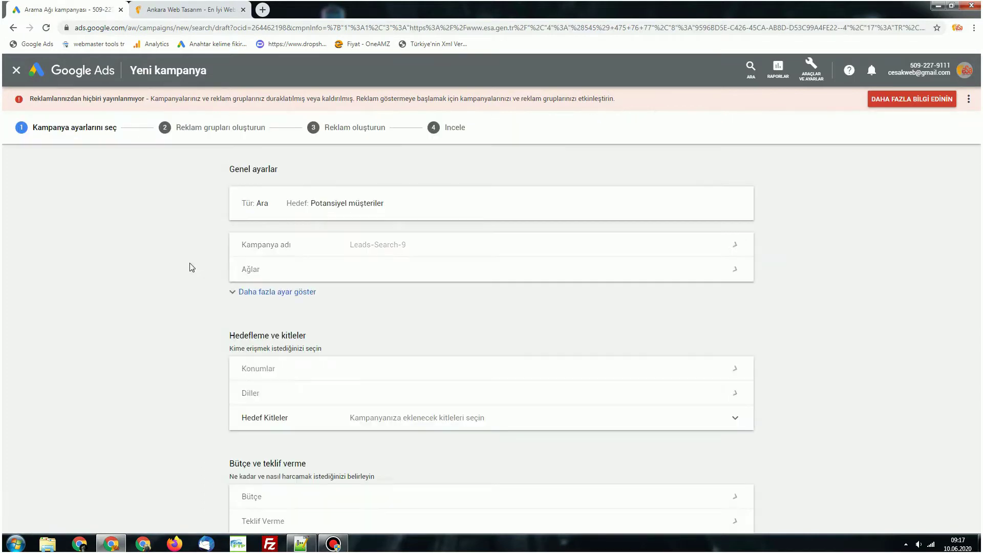
Clear the default campaign name and dismiss the guide about draft campaigns
{"action": "left_click_drag", "start_coordinate": [414, 246], "coordinate": [314, 254]}
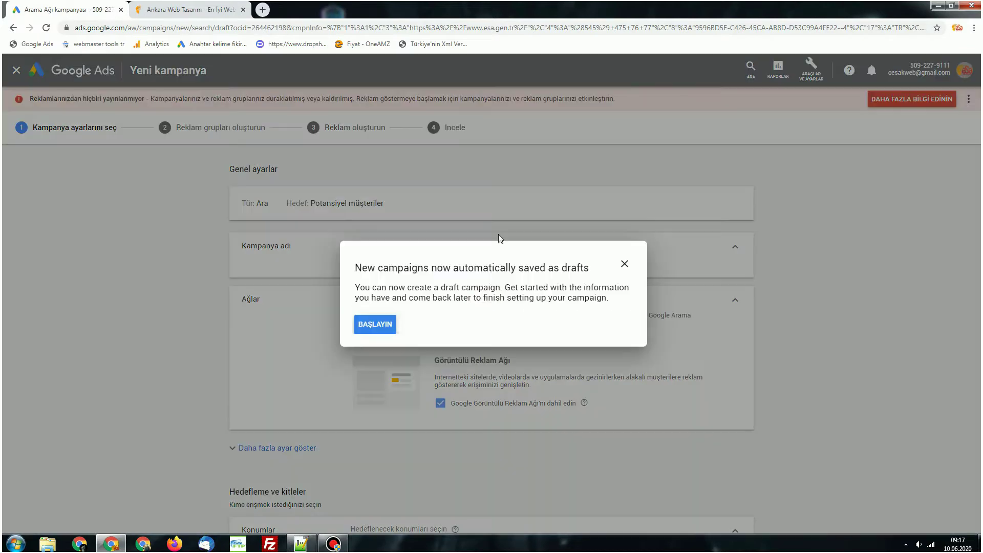
{"action": "left_click", "coordinate": [625, 266]}
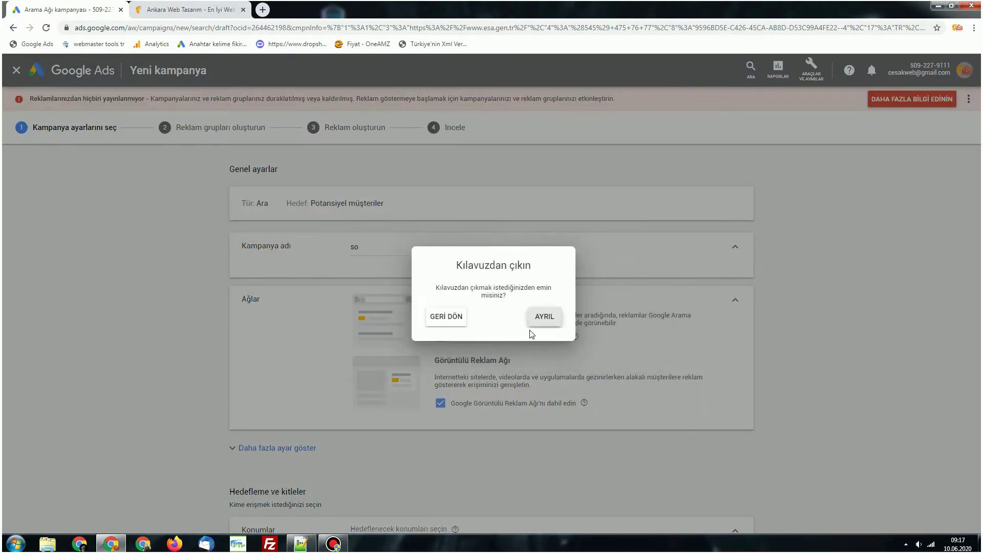
{"action": "left_click", "coordinate": [450, 319]}
{"action": "left_click", "coordinate": [379, 324]}
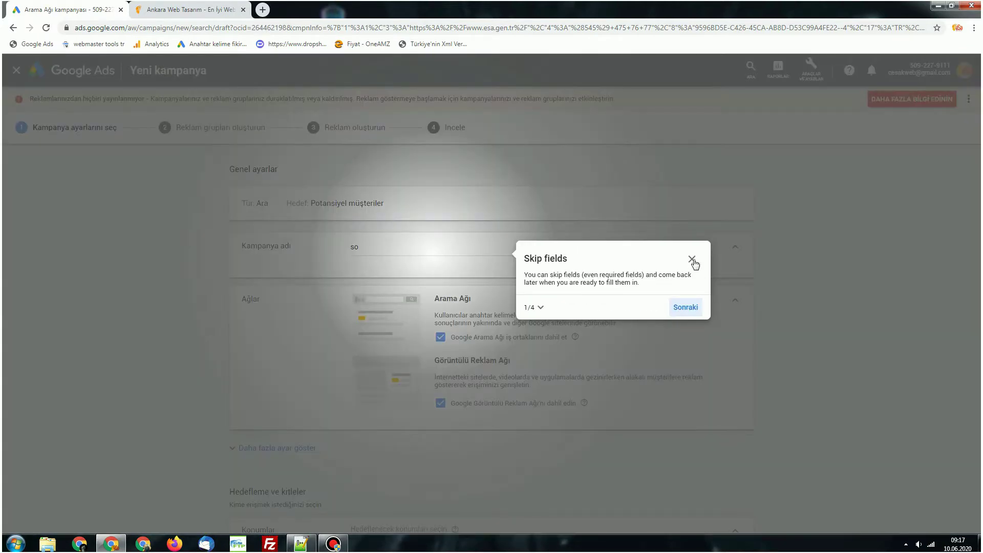
{"action": "left_click", "coordinate": [693, 260]}
{"action": "left_click", "coordinate": [530, 330]}
Name the campaign "son reklam esa" and exclude the Google Görüntülü Reklam Ağı from its networks
{"action": "double_click", "coordinate": [364, 246]}
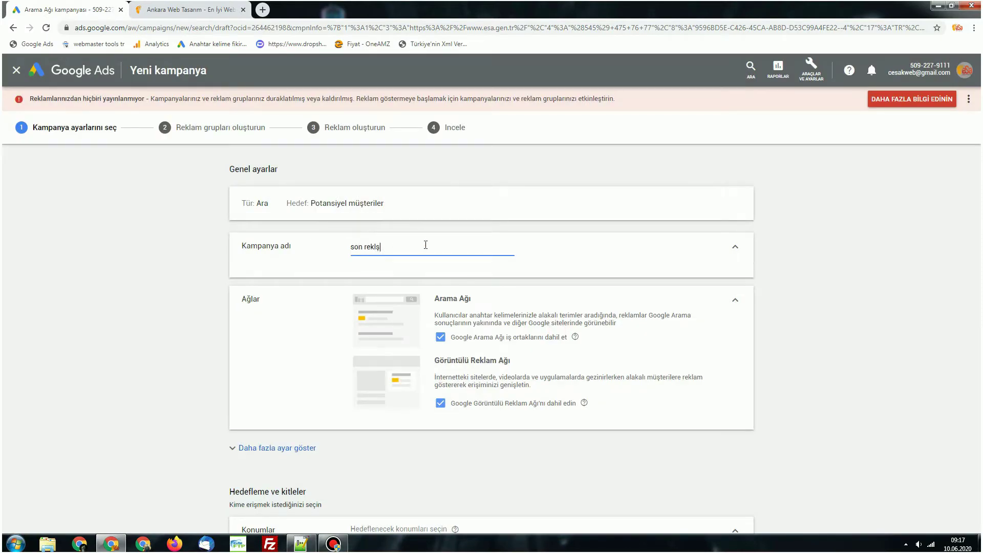
{"action": "scroll", "coordinate": [455, 244], "scroll_direction": "down", "scroll_amount": 1}
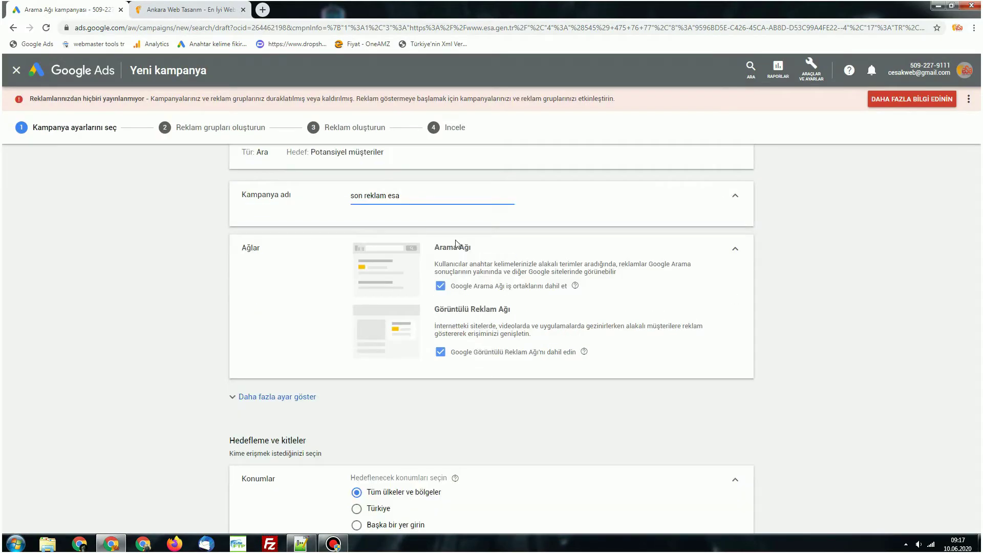
{"action": "left_click", "coordinate": [438, 354]}
Target the province Ankara, Türkiye as the campaign location through the advanced location search
{"action": "scroll", "coordinate": [364, 264], "scroll_direction": "down", "scroll_amount": 4}
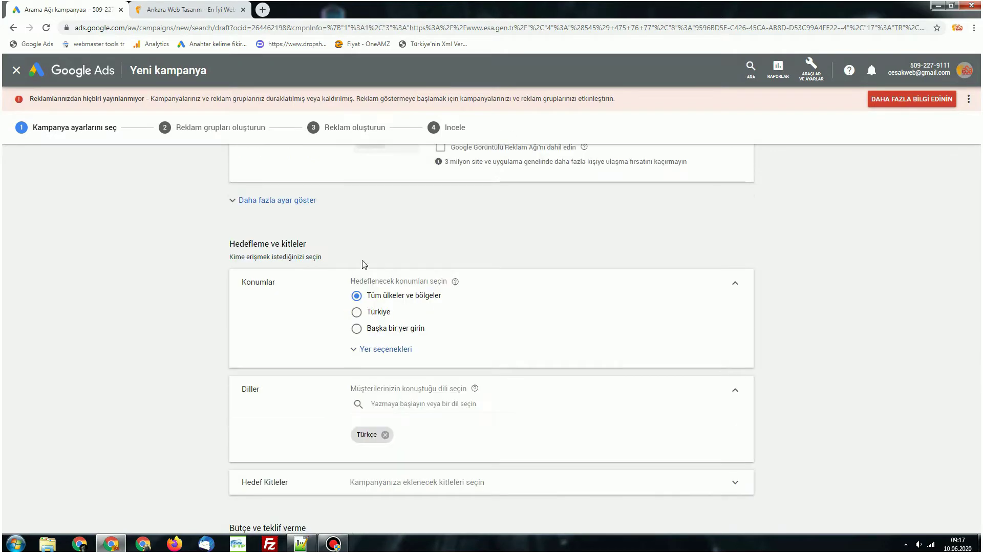
{"action": "left_click", "coordinate": [357, 328]}
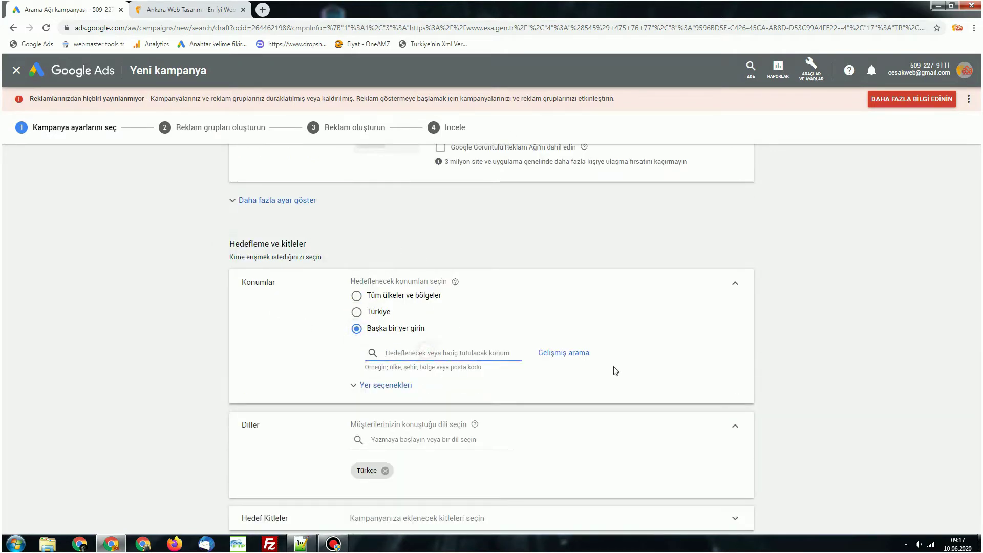
{"action": "left_click", "coordinate": [563, 353]}
{"action": "type", "text": "ankara"}
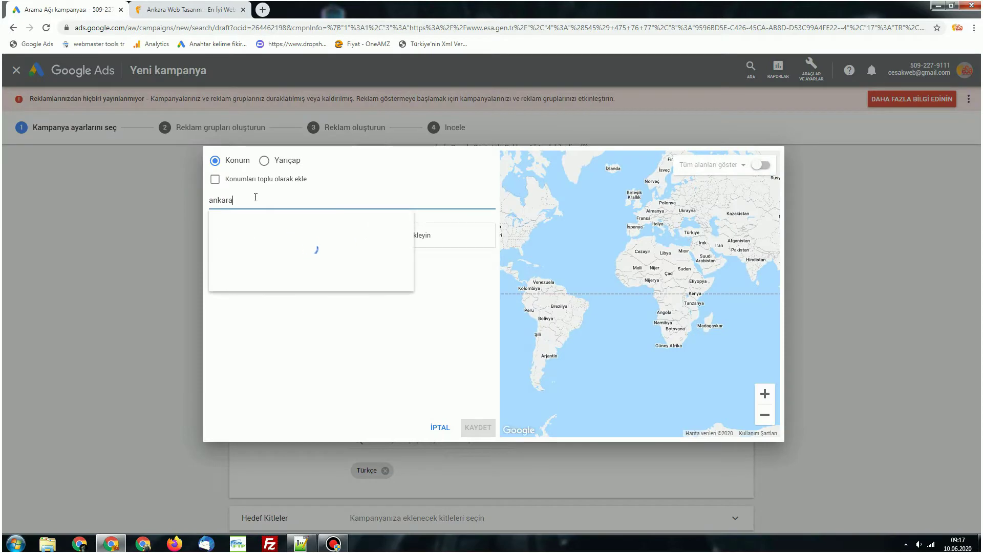
{"action": "left_click", "coordinate": [261, 229]}
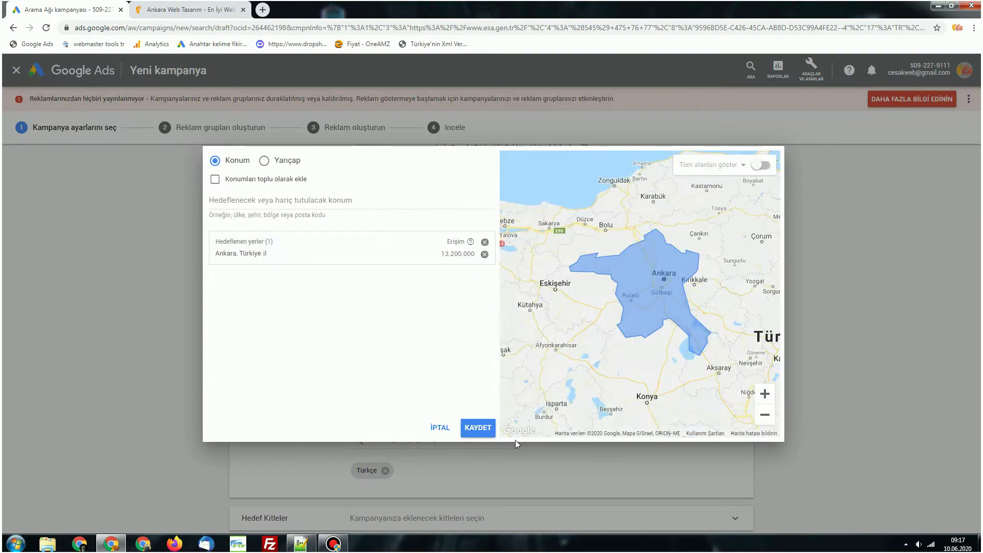
{"action": "left_click", "coordinate": [478, 431]}
In the location options, review the target choices and select users who are in or regularly go to the targeted places
{"action": "scroll", "coordinate": [338, 315], "scroll_direction": "down", "scroll_amount": 2}
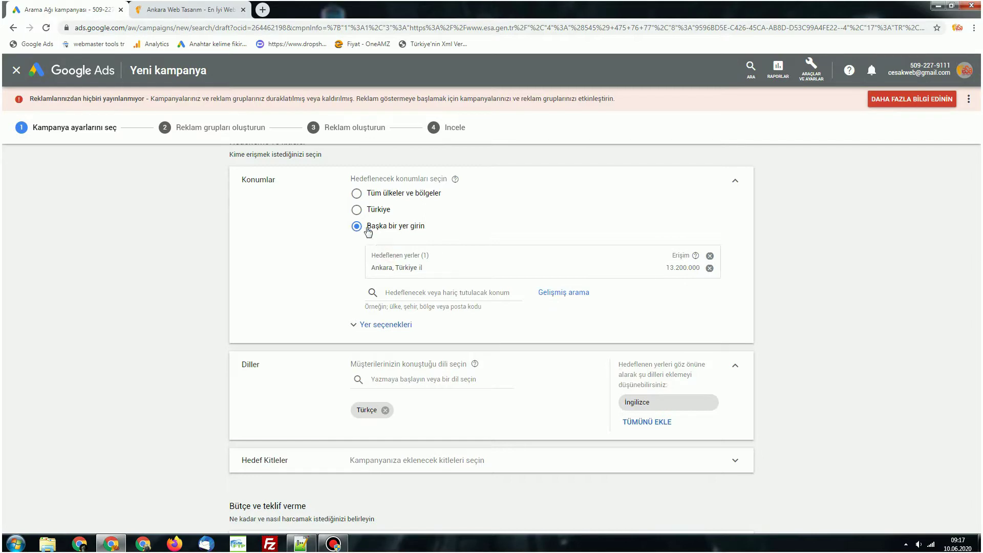
{"action": "scroll", "coordinate": [348, 277], "scroll_direction": "down", "scroll_amount": 2}
{"action": "left_click", "coordinate": [361, 231]}
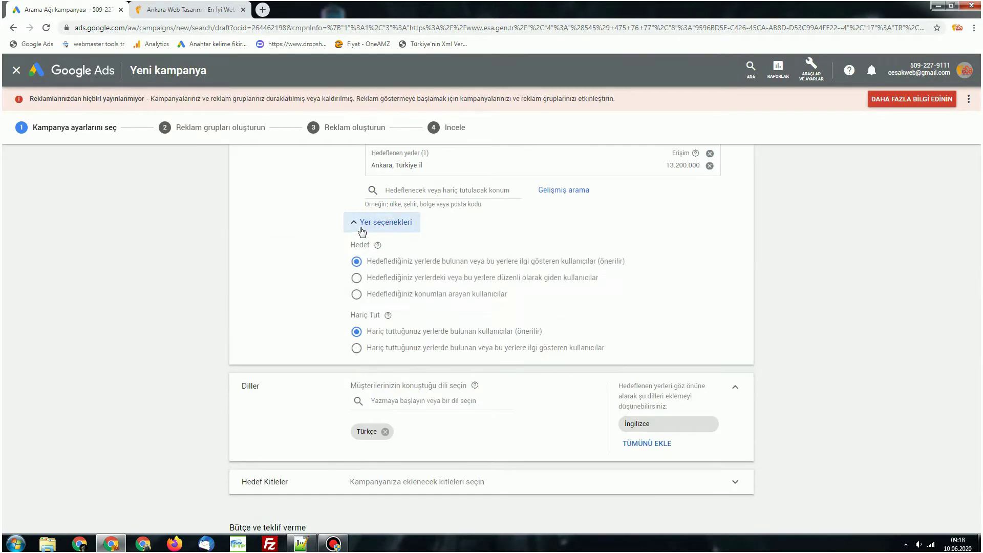
{"action": "mouse_move", "coordinate": [639, 267]}
{"action": "left_mouse_down"}
{"action": "mouse_move", "coordinate": [377, 261]}
{"action": "mouse_move", "coordinate": [646, 268]}
{"action": "left_mouse_up"}
{"action": "left_click", "coordinate": [404, 268]}
{"action": "left_click", "coordinate": [646, 266]}
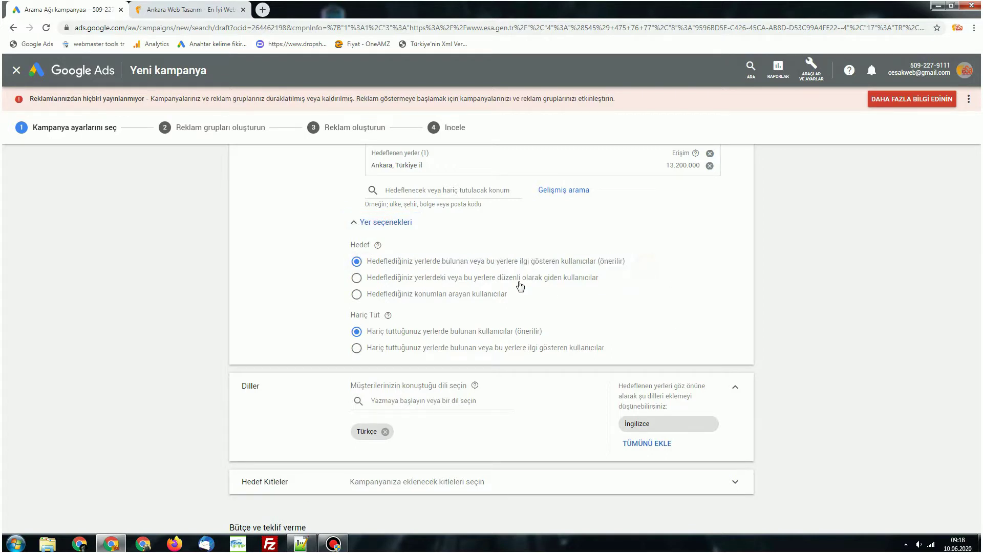
{"action": "left_click_drag", "start_coordinate": [371, 296], "coordinate": [597, 286]}
{"action": "left_click", "coordinate": [544, 298]}
{"action": "left_click", "coordinate": [357, 278]}
{"action": "left_click_drag", "start_coordinate": [439, 281], "coordinate": [397, 287]}
{"action": "left_click", "coordinate": [357, 279]}
Set the campaign's average daily budget to 20 TL
{"action": "scroll", "coordinate": [379, 315], "scroll_direction": "down", "scroll_amount": 3}
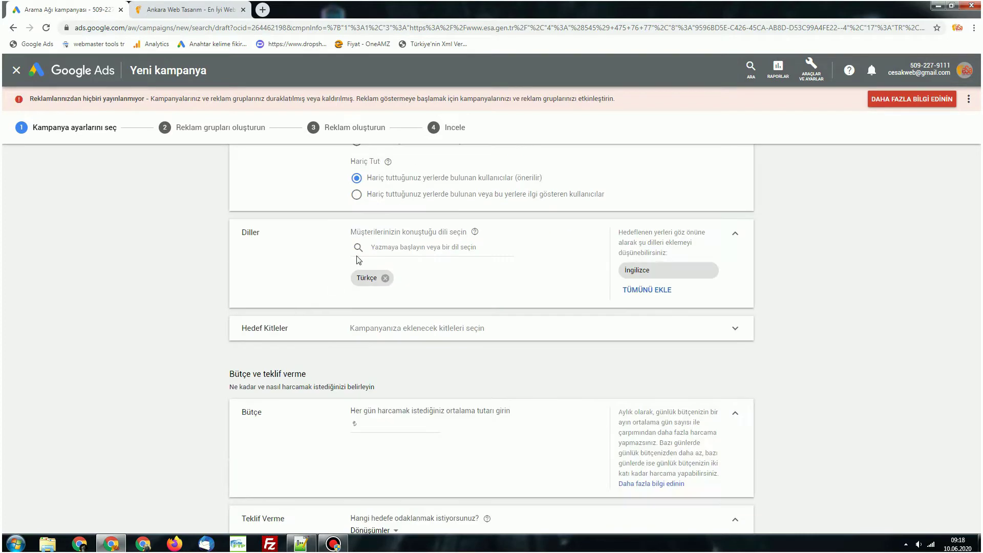
{"action": "scroll", "coordinate": [346, 310], "scroll_direction": "down", "scroll_amount": 2}
{"action": "left_click", "coordinate": [371, 322]}
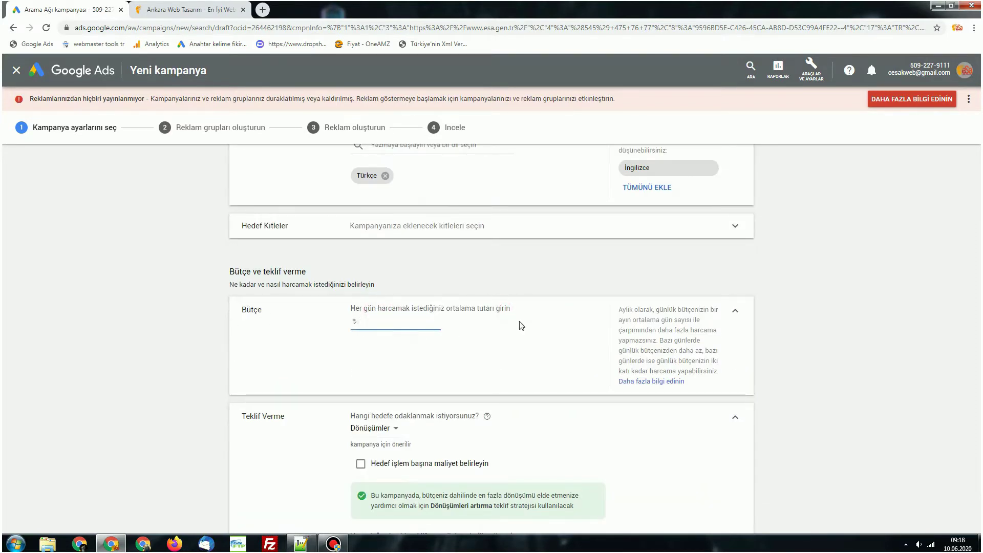
{"action": "type", "text": "20"}
Focus bidding on Gösterim payı at Sonuçlar sayfasının en üst kısmında, with a 100% target share and a maximum TBM bid of 2 TL
{"action": "scroll", "coordinate": [521, 326], "scroll_direction": "down", "scroll_amount": 4}
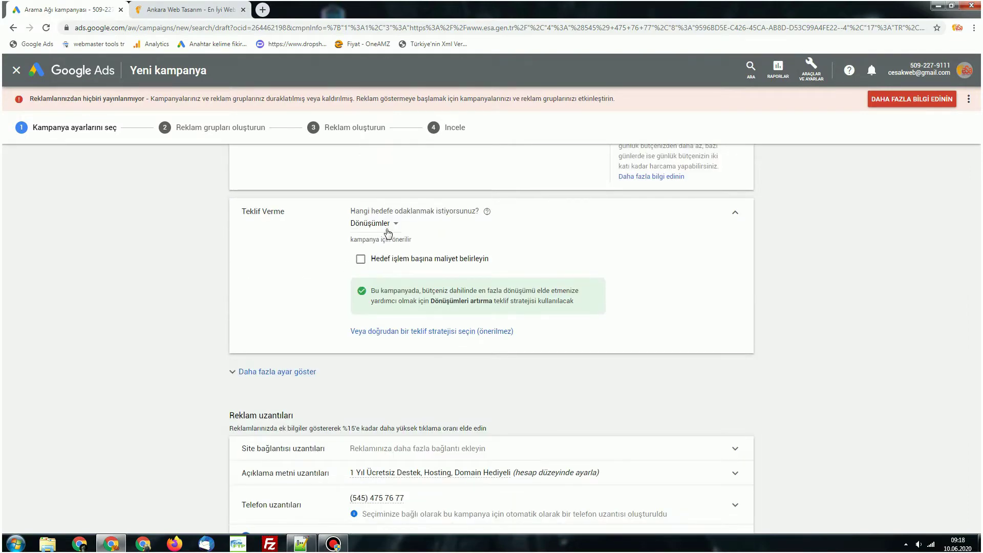
{"action": "left_click", "coordinate": [389, 231]}
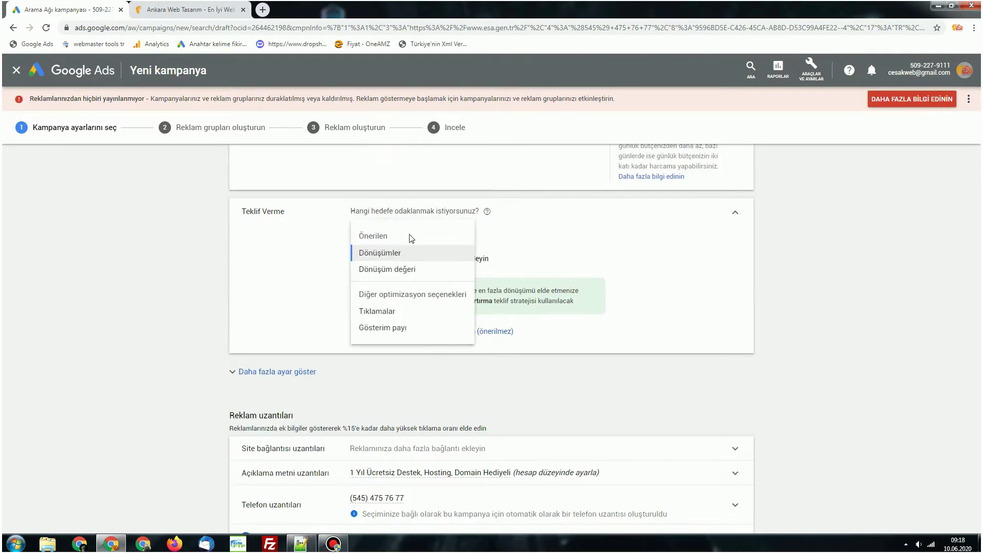
{"action": "left_click", "coordinate": [391, 326]}
{"action": "left_click", "coordinate": [430, 286]}
{"action": "left_click", "coordinate": [465, 335]}
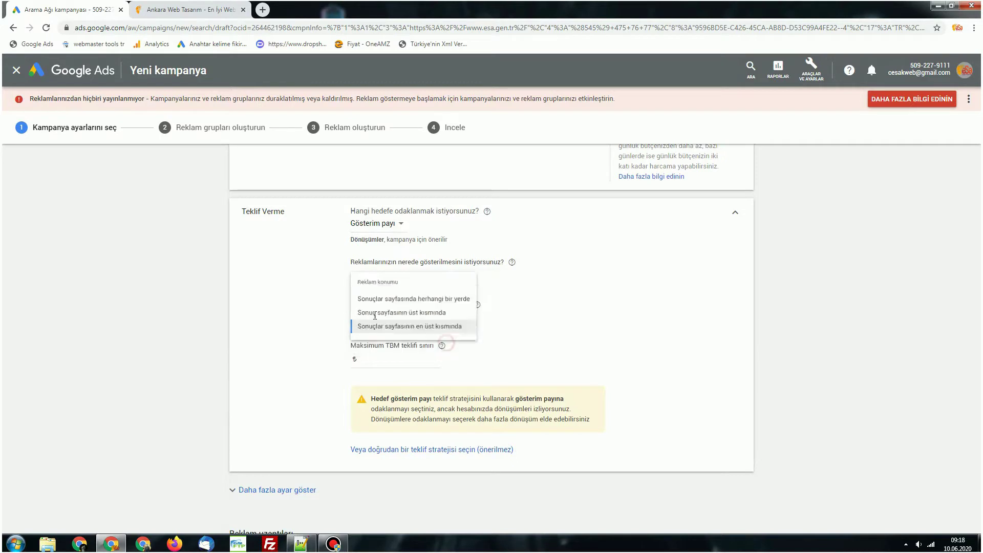
{"action": "left_click", "coordinate": [439, 368]}
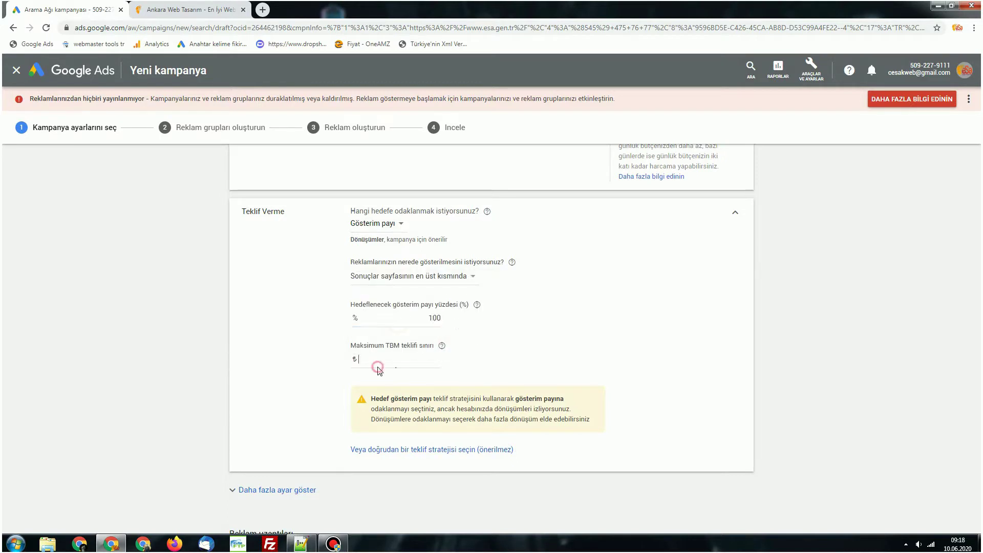
{"action": "type", "text": "2"}
Read the help explanations for the maximum TBM bid limit, the target impression share percentage and the ad placement
{"action": "left_click_drag", "start_coordinate": [522, 347], "coordinate": [484, 351]}
{"action": "left_click", "coordinate": [442, 346]}
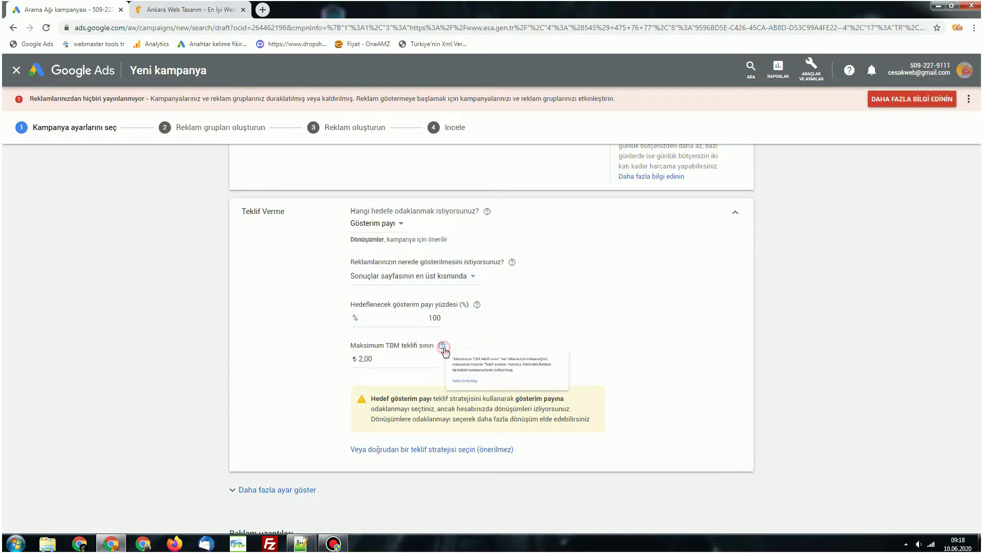
{"action": "left_click", "coordinate": [477, 304]}
{"action": "left_click", "coordinate": [512, 262]}
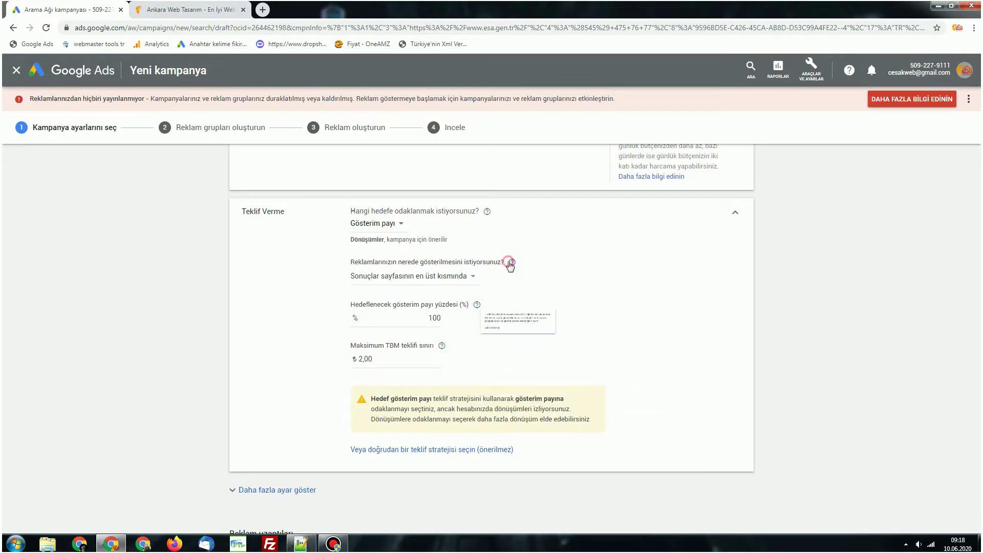
{"action": "left_click", "coordinate": [580, 227]}
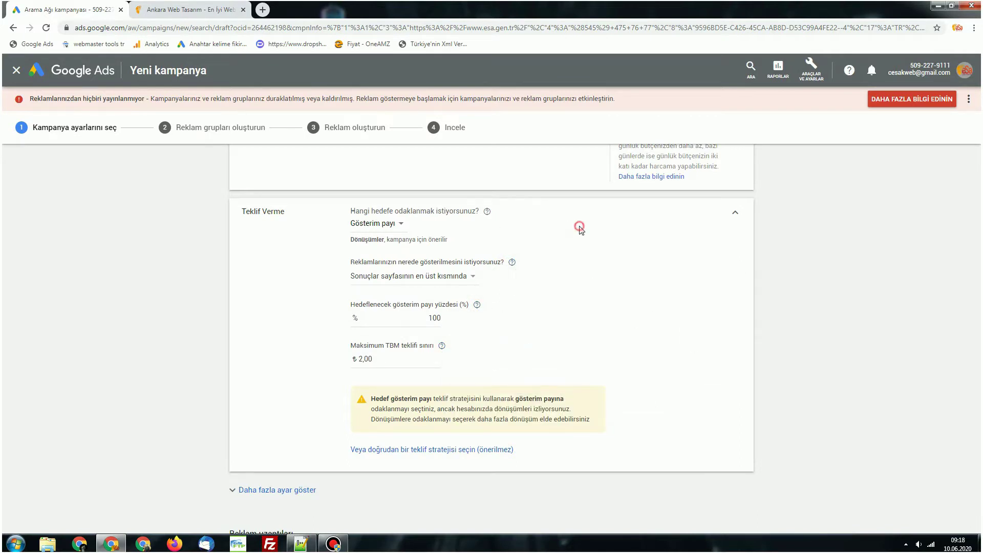
Review the ad placement options, keep Sonuçlar sayfasının en üst kısmında, and check the target share and maximum TBM bid
{"action": "left_click_drag", "start_coordinate": [347, 307], "coordinate": [351, 208]}
{"action": "left_click", "coordinate": [359, 305]}
{"action": "left_click", "coordinate": [354, 277]}
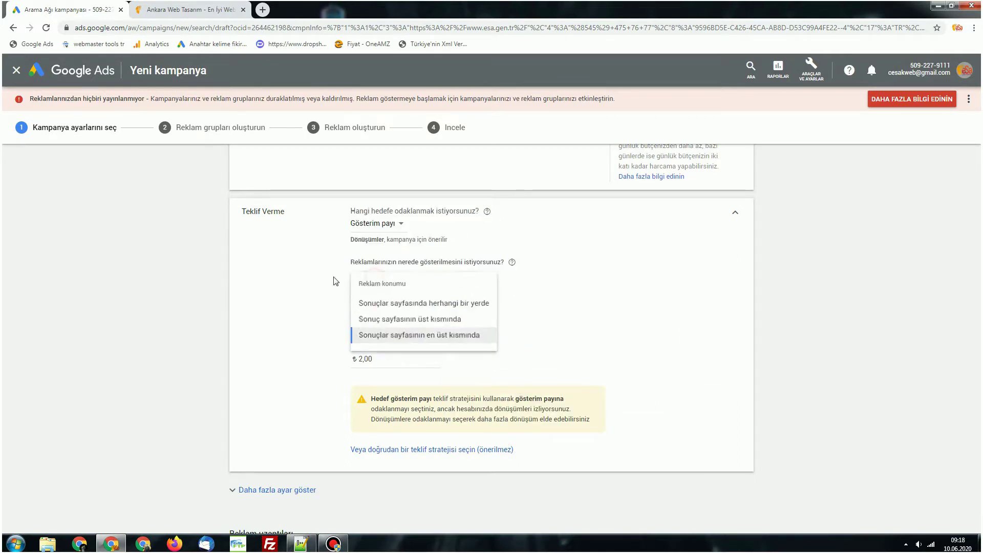
{"action": "left_click", "coordinate": [415, 338]}
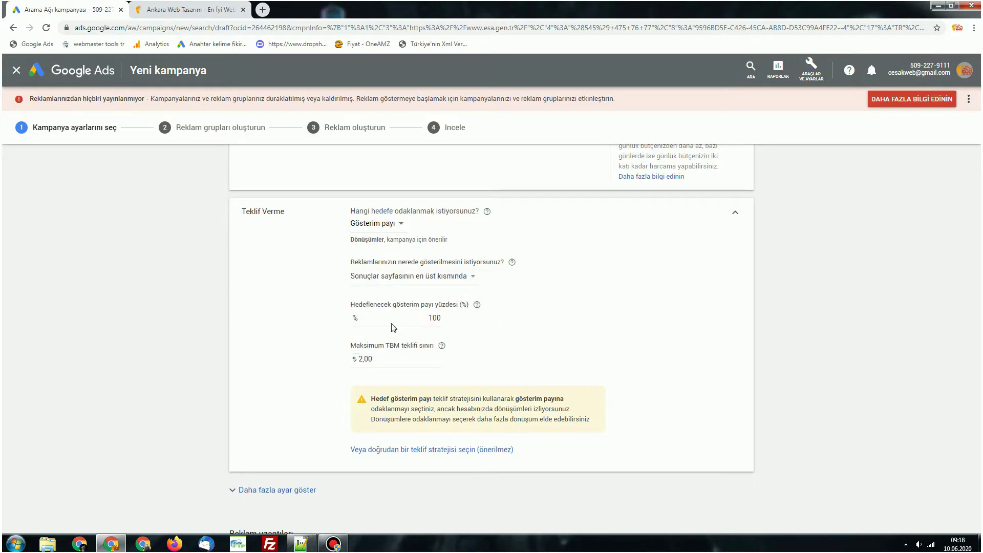
{"action": "double_click", "coordinate": [369, 305]}
{"action": "double_click", "coordinate": [435, 319]}
{"action": "left_click", "coordinate": [459, 347]}
{"action": "left_click", "coordinate": [362, 360]}
{"action": "double_click", "coordinate": [385, 360]}
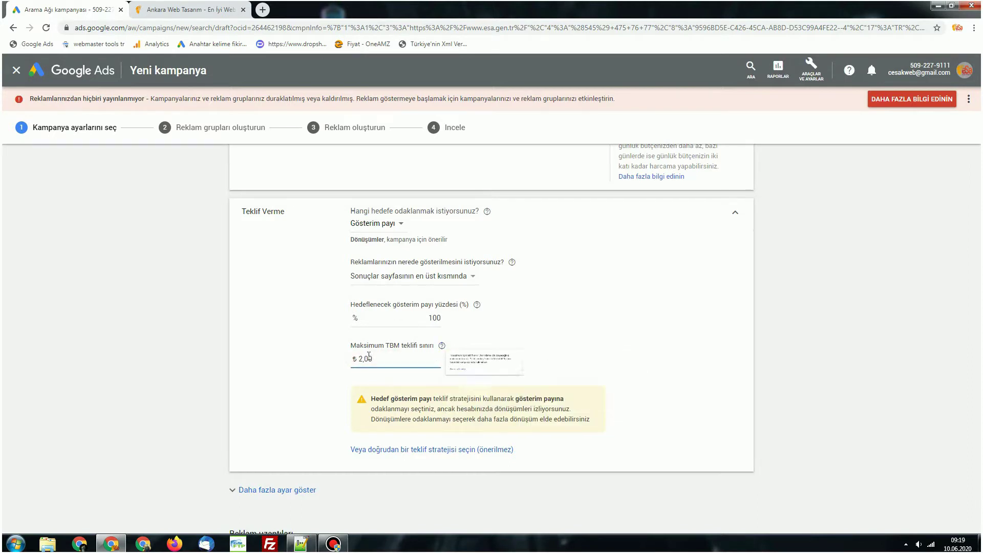
Expand the site link extensions and inspect the Fiyatlar link's details, leaving its editor without saving
{"action": "scroll", "coordinate": [284, 338], "scroll_direction": "down", "scroll_amount": 3}
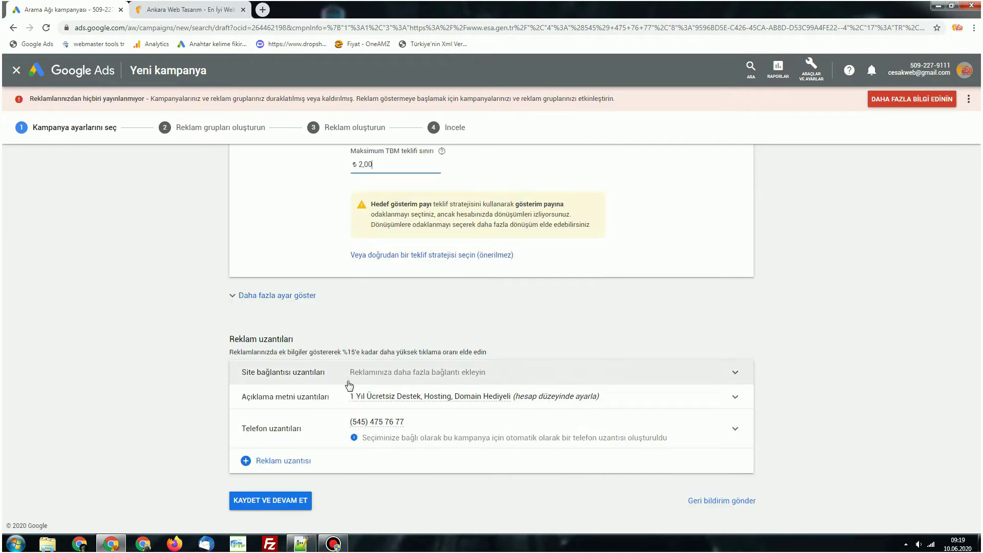
{"action": "left_click", "coordinate": [487, 373]}
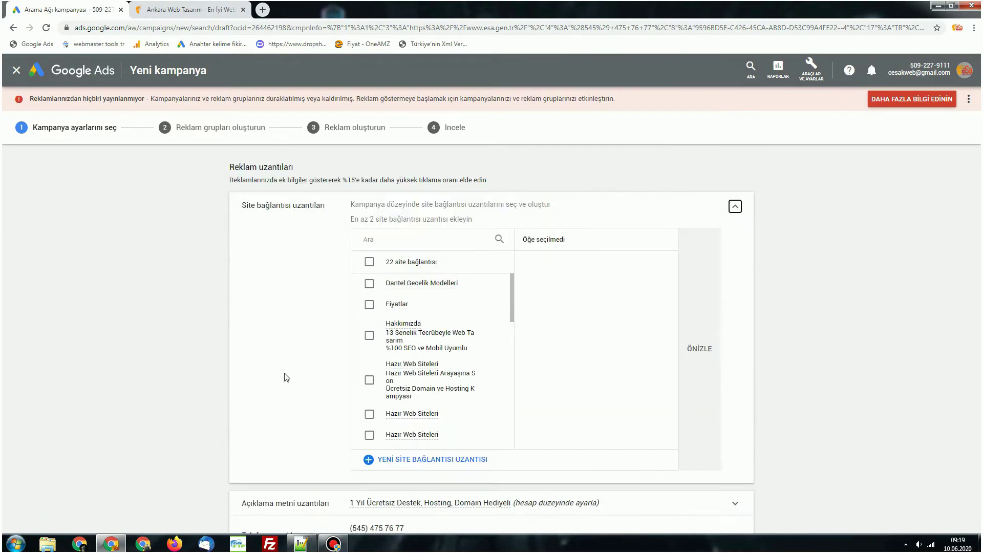
{"action": "left_click", "coordinate": [486, 304]}
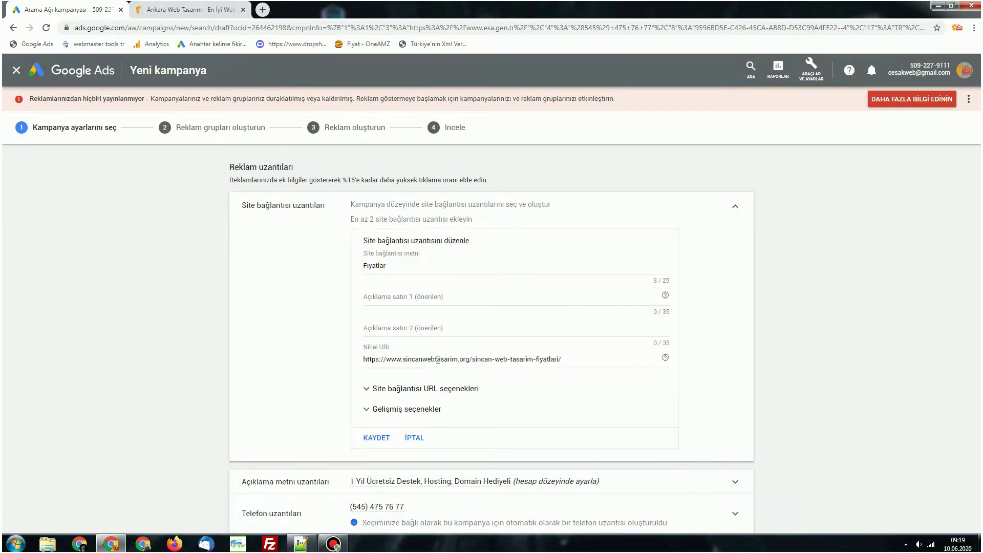
{"action": "left_click", "coordinate": [414, 438]}
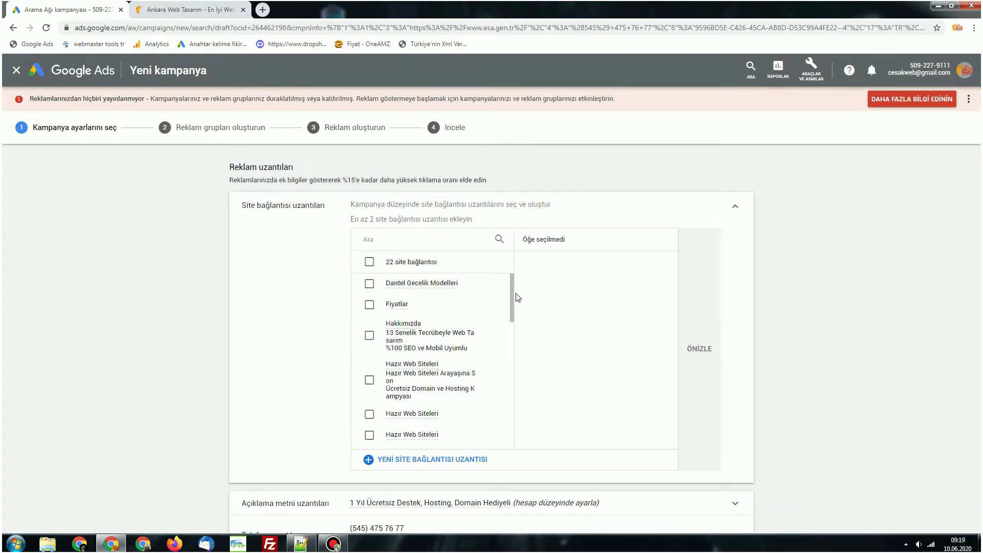
Inspect the İletişim site link with the 7/24 Kesintisiz İletişim description, save it as is, and look through the remaining site links
{"action": "scroll", "coordinate": [476, 353], "scroll_direction": "down", "scroll_amount": 2}
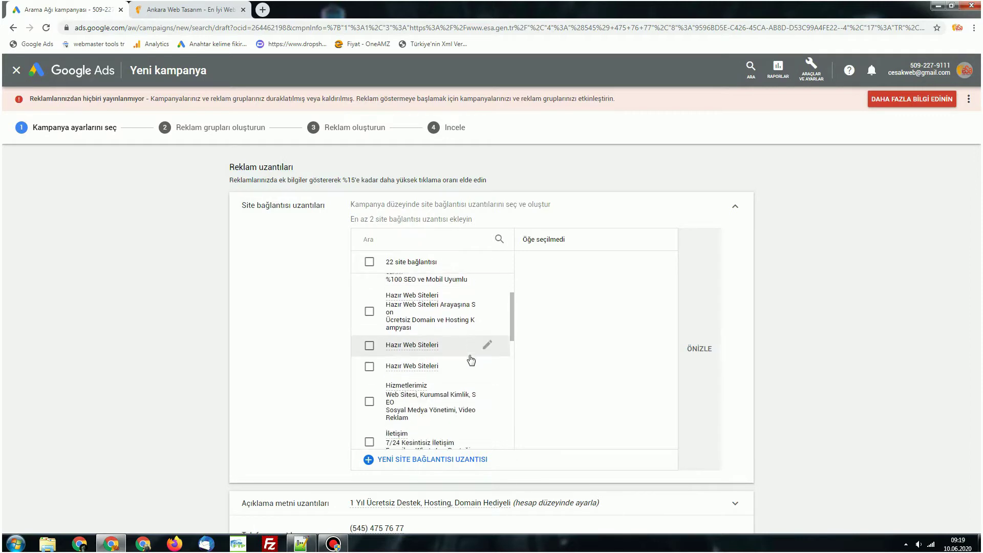
{"action": "scroll", "coordinate": [471, 361], "scroll_direction": "down", "scroll_amount": 2}
{"action": "left_click", "coordinate": [491, 308]}
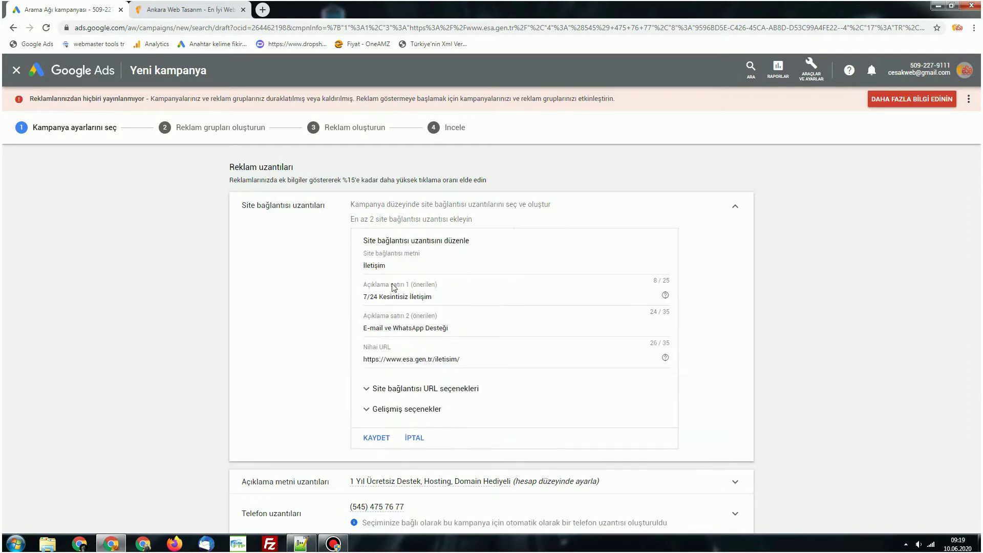
{"action": "left_click", "coordinate": [378, 438]}
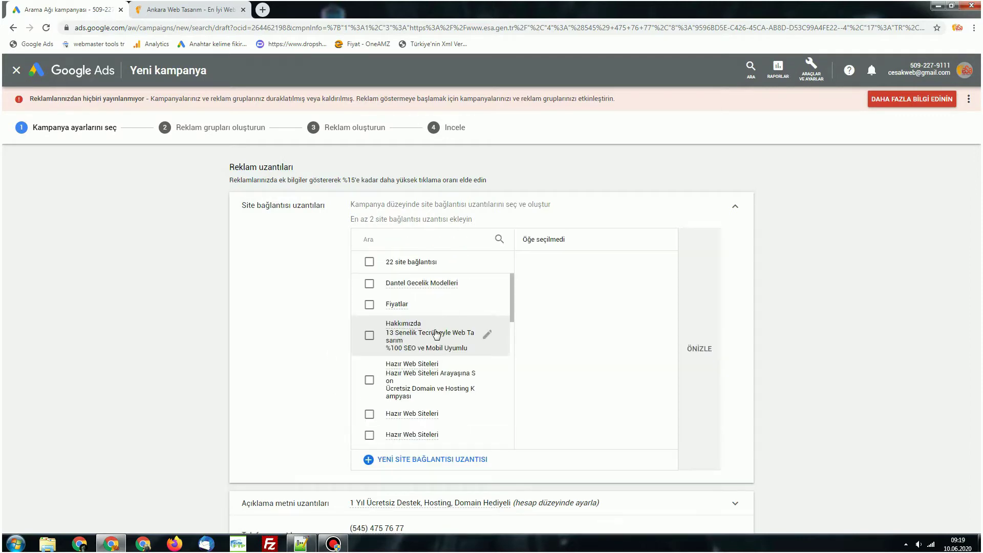
{"action": "scroll", "coordinate": [376, 355], "scroll_direction": "down", "scroll_amount": 5}
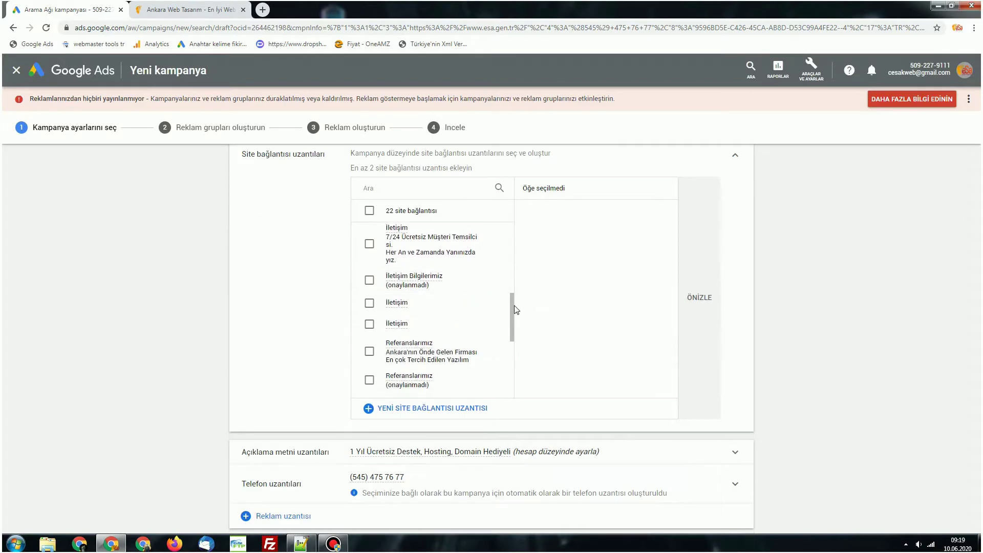
{"action": "mouse_move", "coordinate": [514, 307]}
{"action": "left_mouse_down"}
{"action": "mouse_move", "coordinate": [511, 341]}
{"action": "mouse_move", "coordinate": [508, 312]}
{"action": "left_mouse_up"}
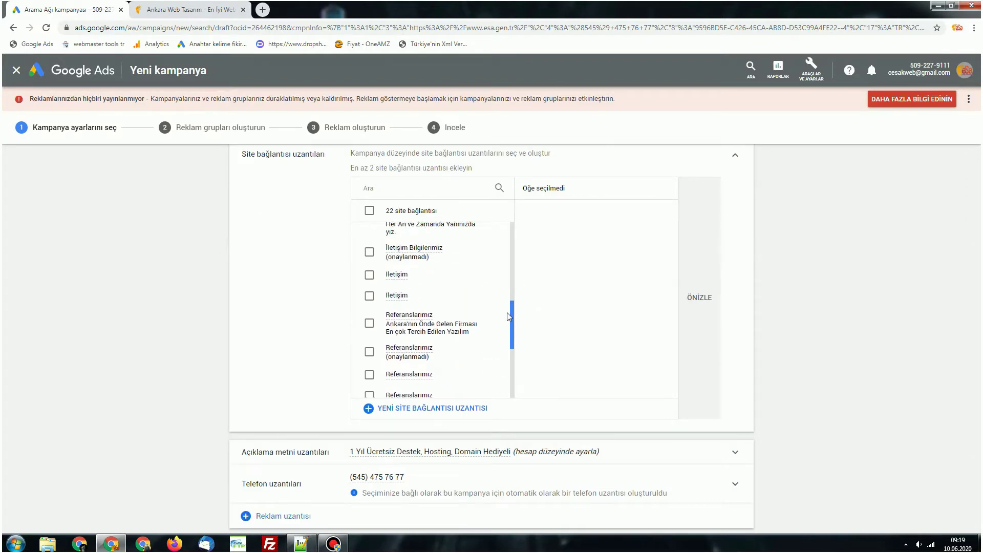
{"action": "scroll", "coordinate": [448, 325], "scroll_direction": "down", "scroll_amount": 5}
{"action": "scroll", "coordinate": [436, 308], "scroll_direction": "up", "scroll_amount": 10}
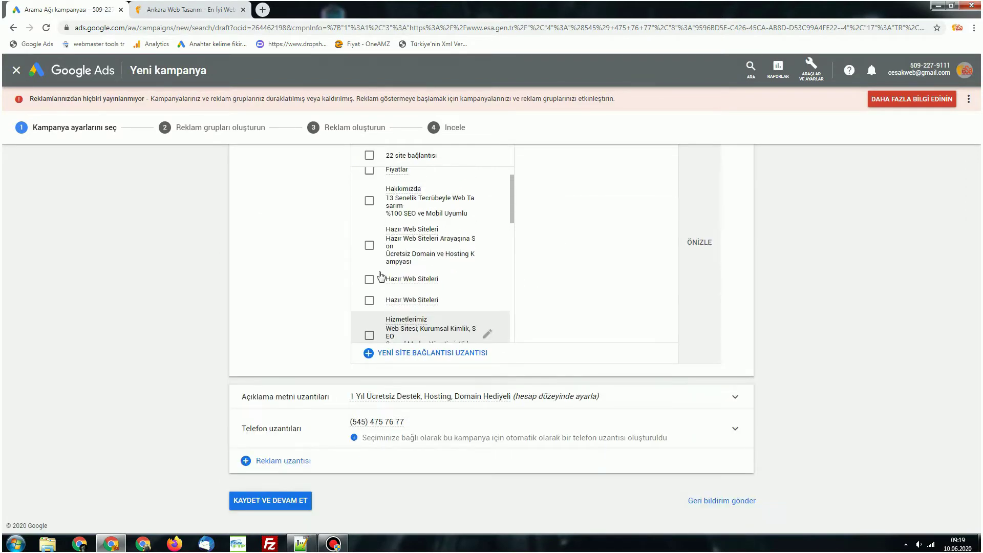
{"action": "left_click", "coordinate": [370, 310]}
{"action": "scroll", "coordinate": [430, 352], "scroll_direction": "down", "scroll_amount": 3}
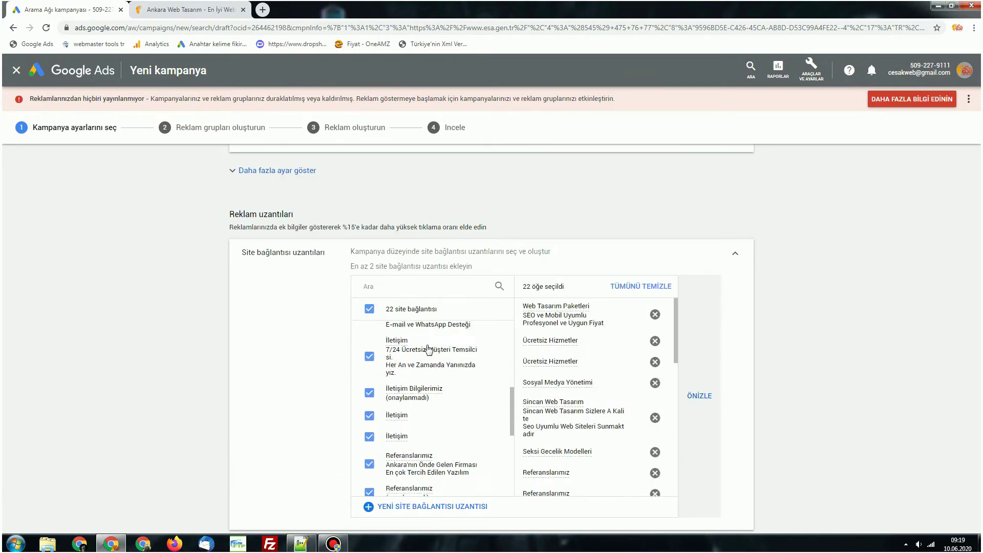
{"action": "left_click", "coordinate": [393, 308]}
Check the details of the Web Tasarım Paketleri site link and select it for the campaign
{"action": "scroll", "coordinate": [436, 358], "scroll_direction": "down", "scroll_amount": 6}
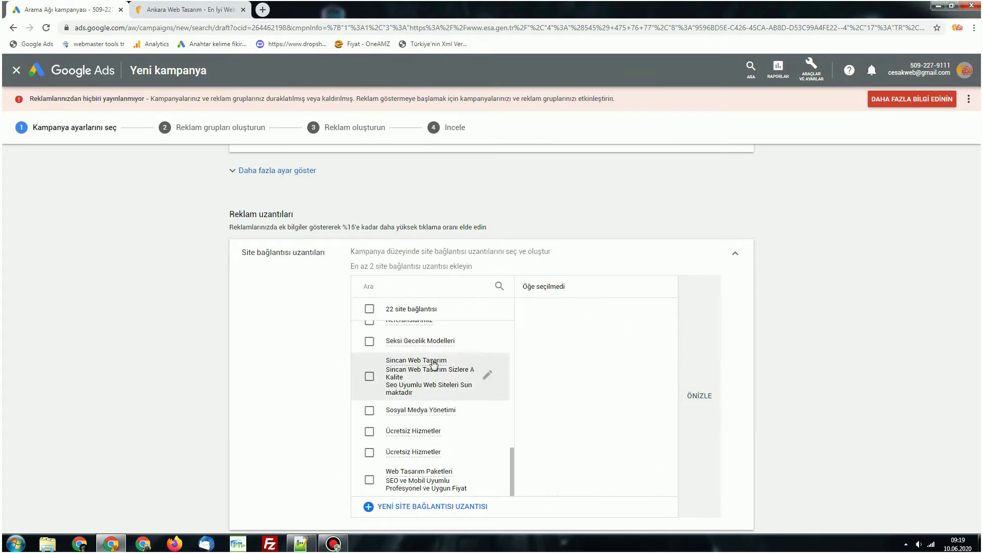
{"action": "scroll", "coordinate": [415, 317], "scroll_direction": "up", "scroll_amount": 3}
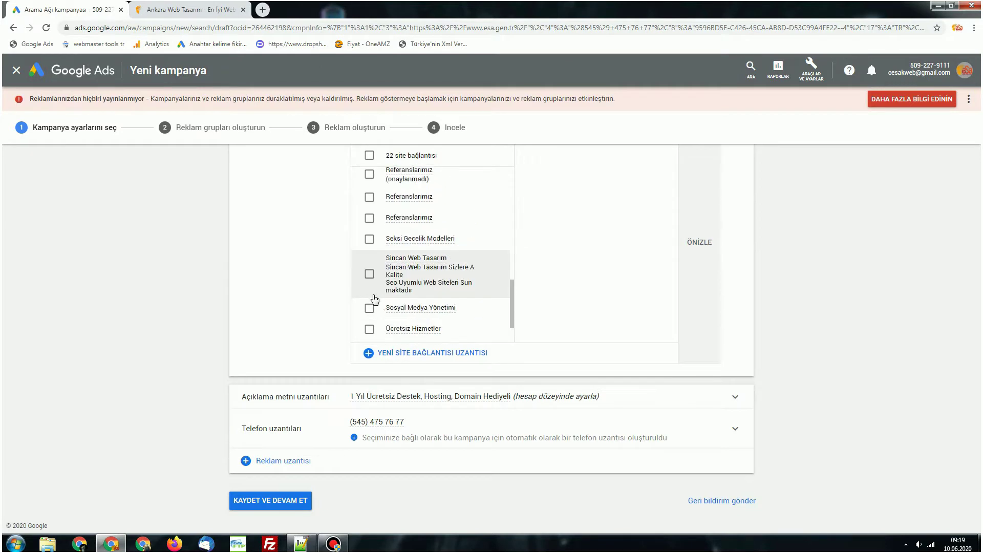
{"action": "scroll", "coordinate": [391, 279], "scroll_direction": "down", "scroll_amount": 3}
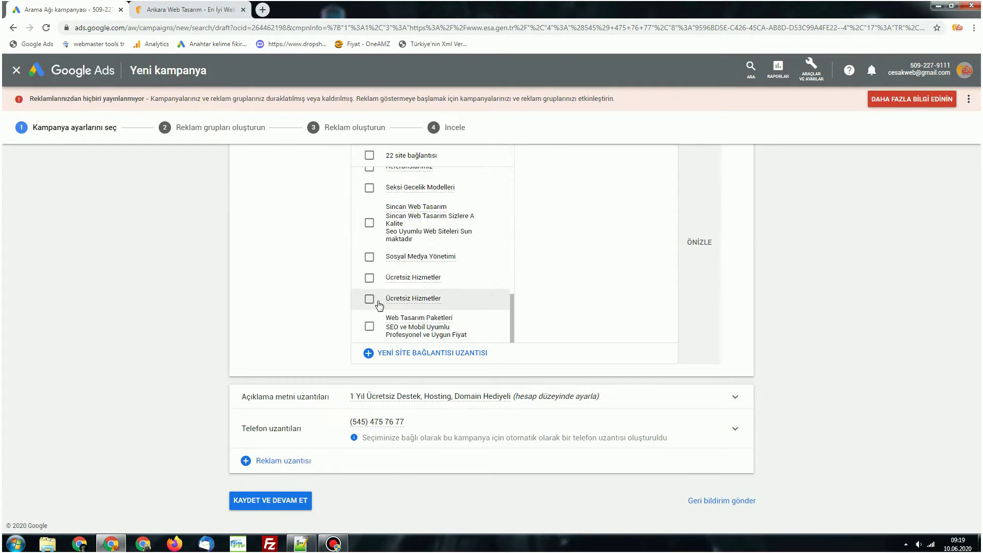
{"action": "left_click", "coordinate": [487, 326]}
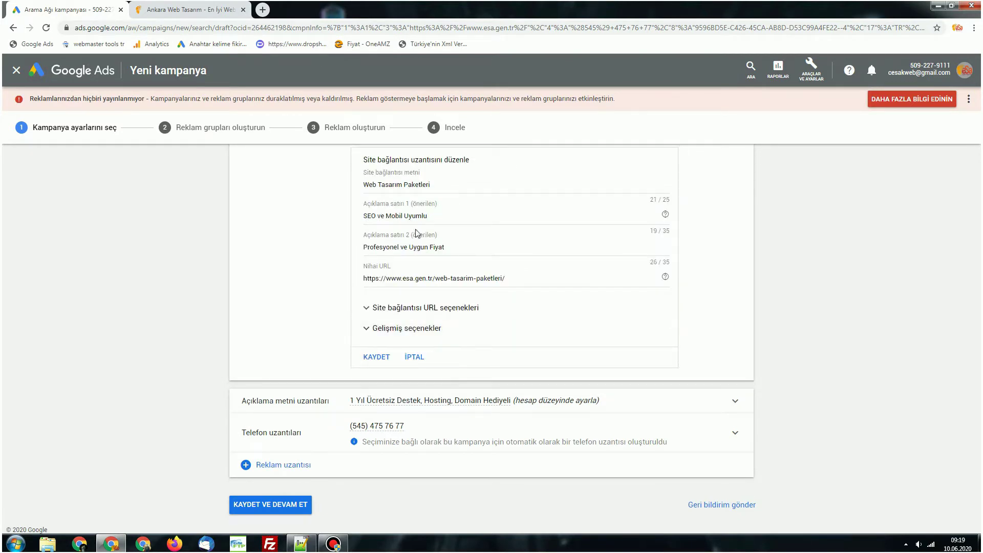
{"action": "left_click", "coordinate": [424, 370]}
{"action": "scroll", "coordinate": [465, 306], "scroll_direction": "down", "scroll_amount": 3}
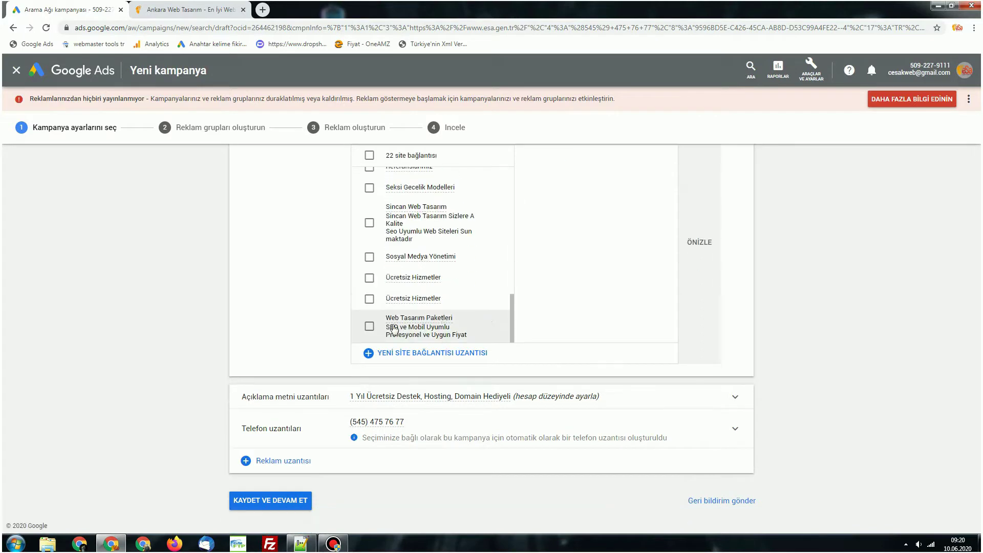
{"action": "left_click", "coordinate": [370, 326]}
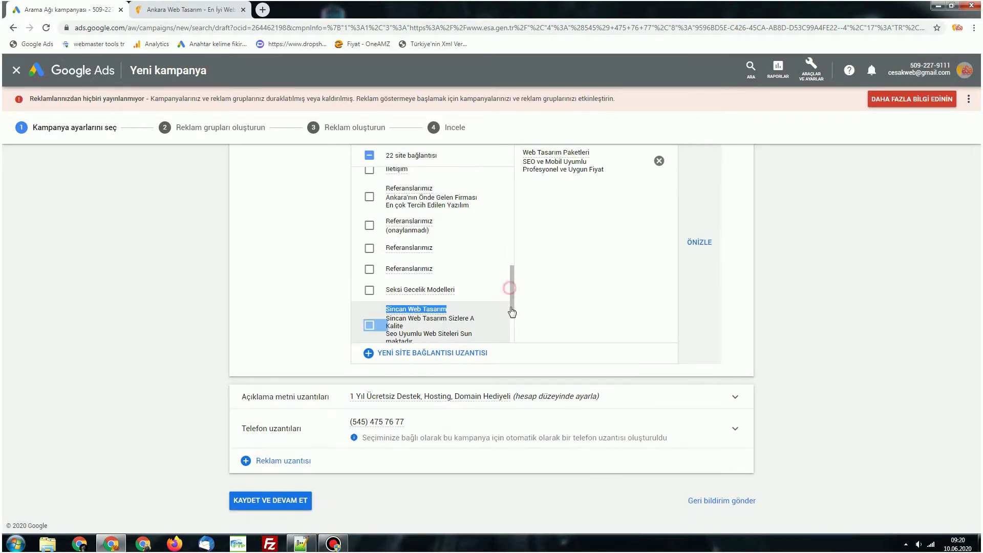
Inspect the details of the Referanslarımız, Fiyatlar and Hazır Web Siteleri site links, cancelling each editor without changes
{"action": "left_click", "coordinate": [370, 290]}
{"action": "left_click", "coordinate": [369, 290]}
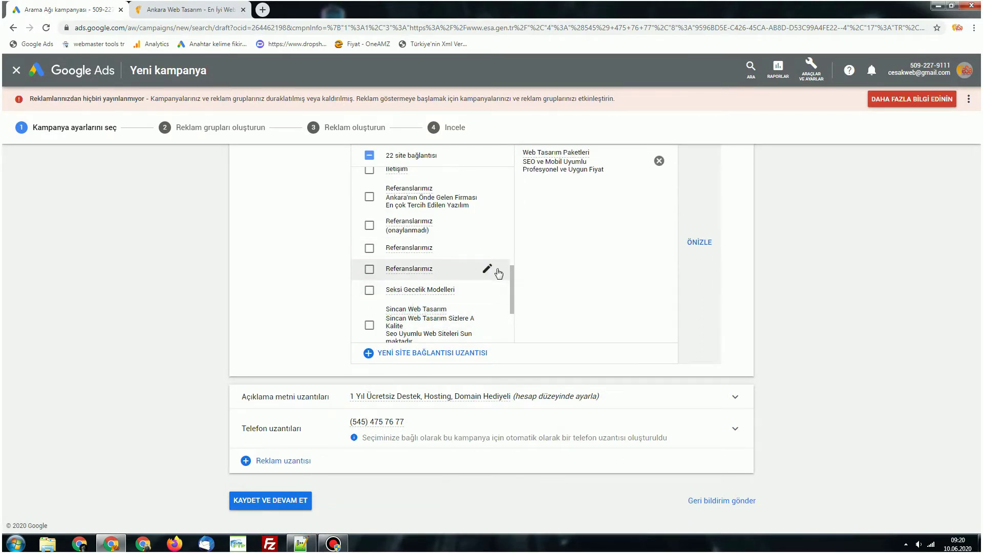
{"action": "left_click", "coordinate": [488, 270]}
{"action": "left_click", "coordinate": [415, 359]}
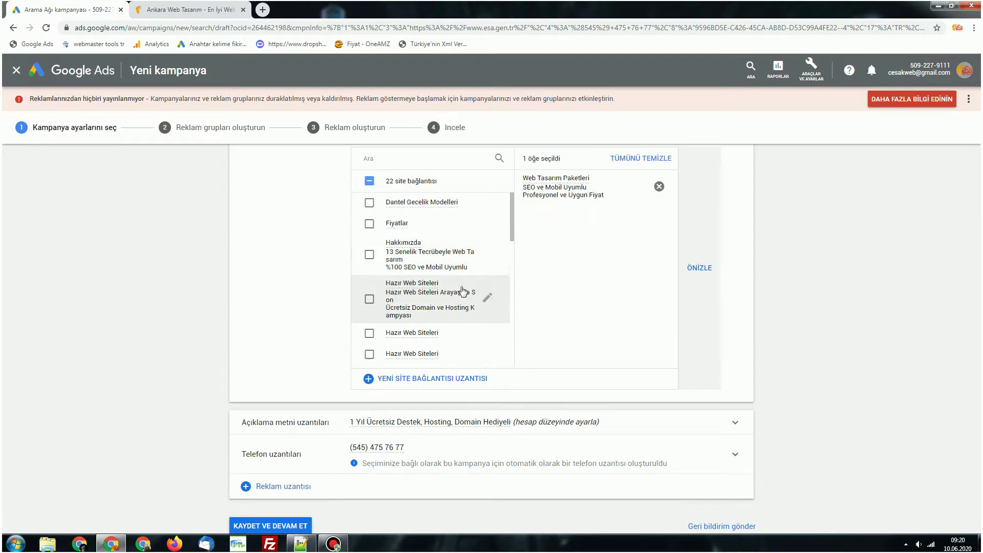
{"action": "left_click_drag", "start_coordinate": [509, 238], "coordinate": [533, 272]}
{"action": "left_click", "coordinate": [469, 226]}
{"action": "left_click", "coordinate": [487, 224]}
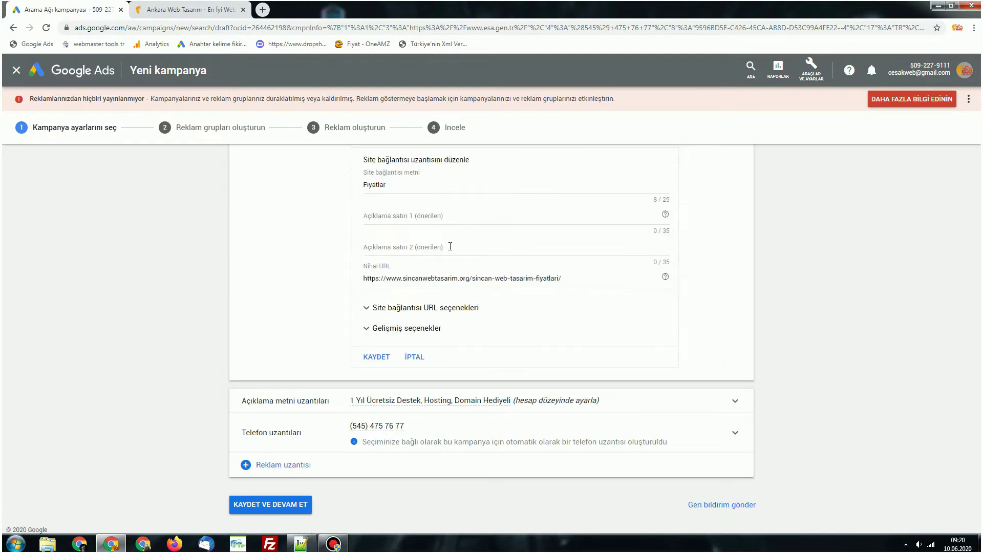
{"action": "left_click", "coordinate": [413, 358]}
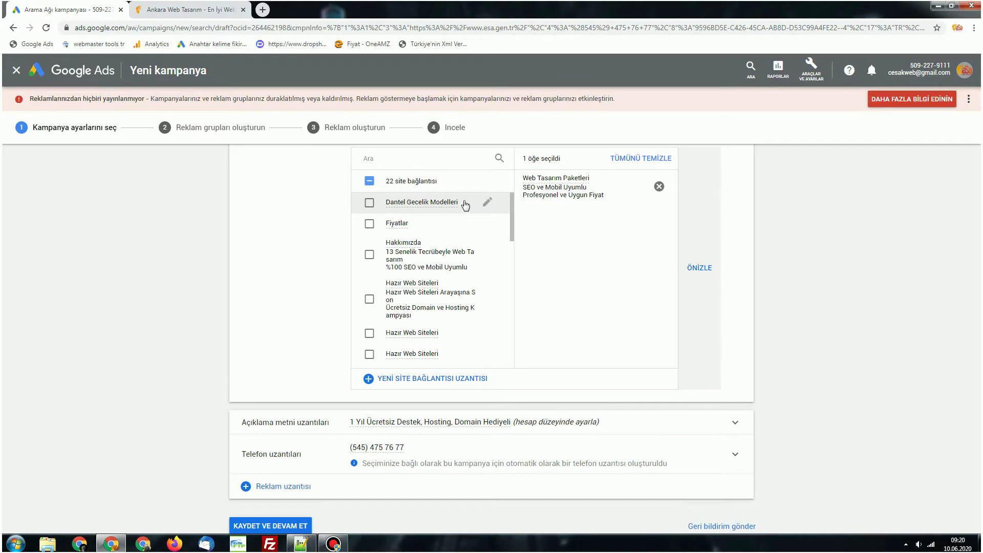
{"action": "scroll", "coordinate": [456, 230], "scroll_direction": "down", "scroll_amount": 1}
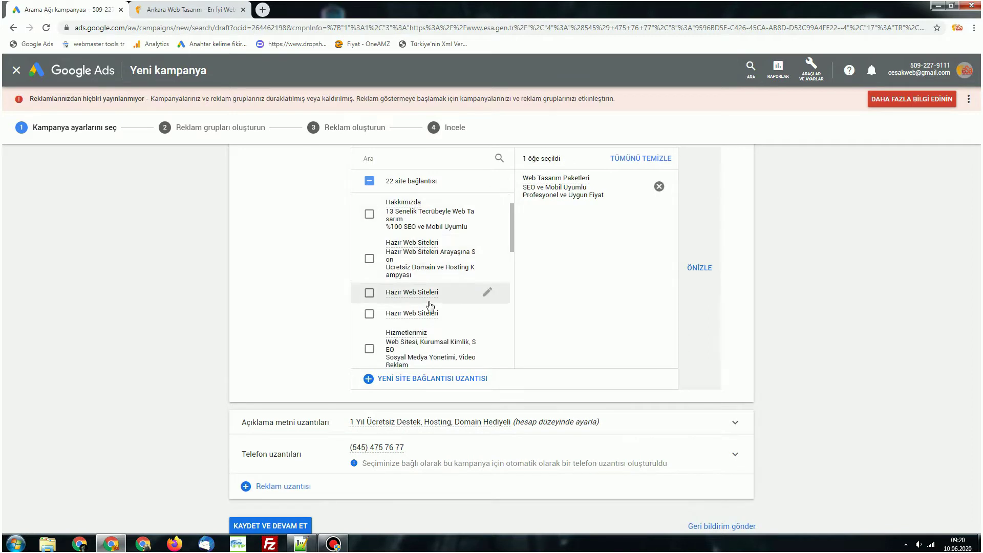
{"action": "left_click", "coordinate": [487, 313]}
{"action": "left_click", "coordinate": [421, 357]}
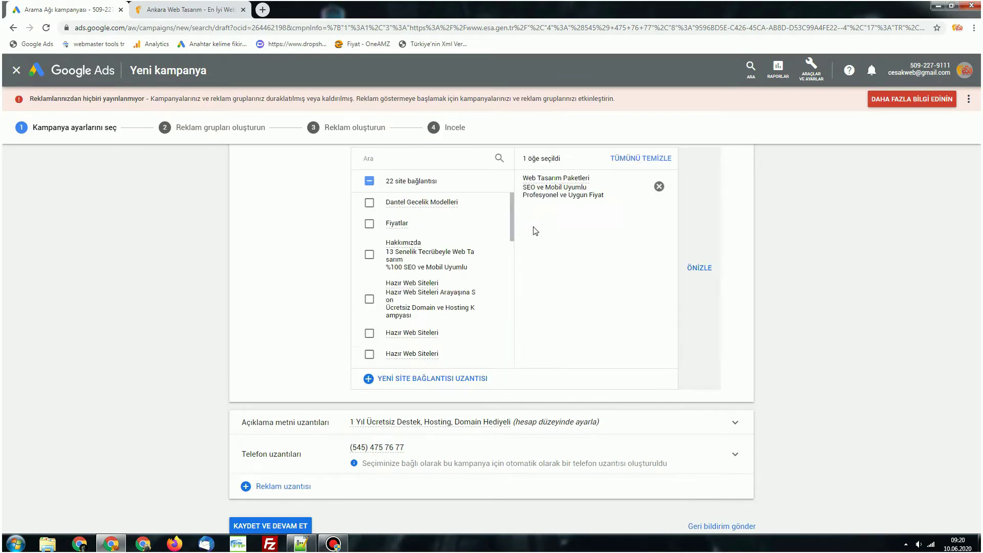
Inspect the details of the Hizmetlerimiz site link and leave its editor without saving
{"action": "scroll", "coordinate": [513, 245], "scroll_direction": "down", "scroll_amount": 2}
{"action": "scroll", "coordinate": [512, 245], "scroll_direction": "down", "scroll_amount": 3}
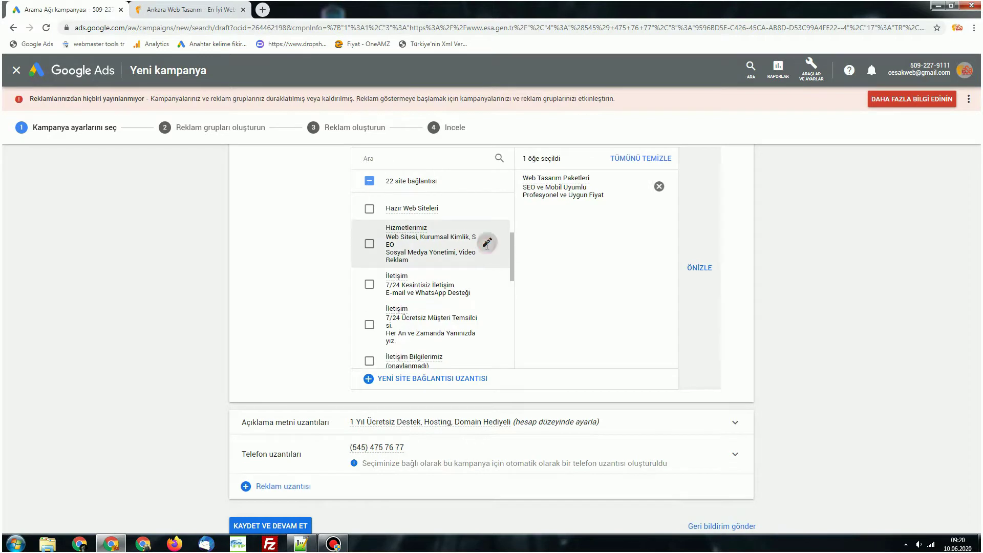
{"action": "left_click", "coordinate": [487, 242]}
{"action": "left_click", "coordinate": [414, 357]}
{"action": "scroll", "coordinate": [506, 256], "scroll_direction": "down", "scroll_amount": 4}
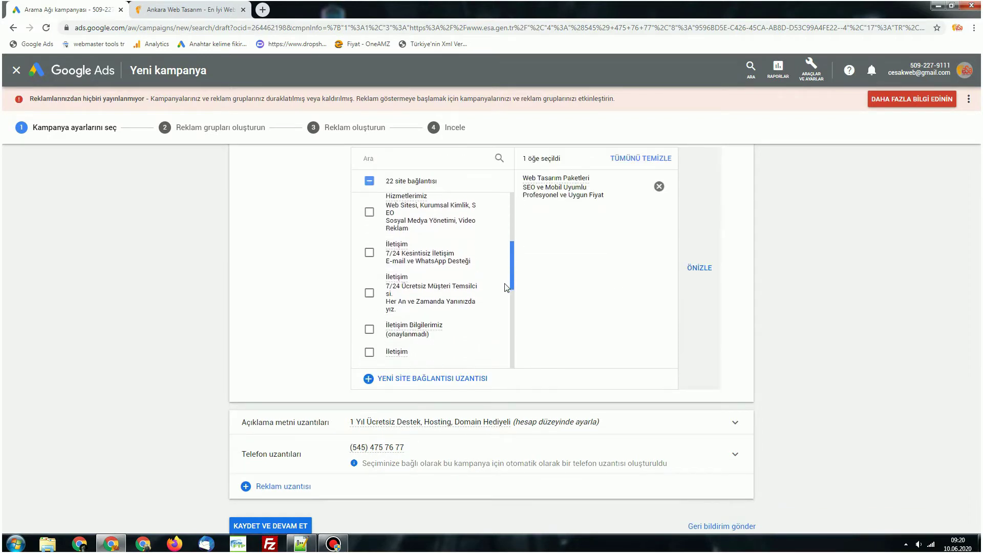
Check the details of the İletişim site link with the 7/24 Kesintisiz İletişim description and select it for the campaign
{"action": "left_click", "coordinate": [487, 246]}
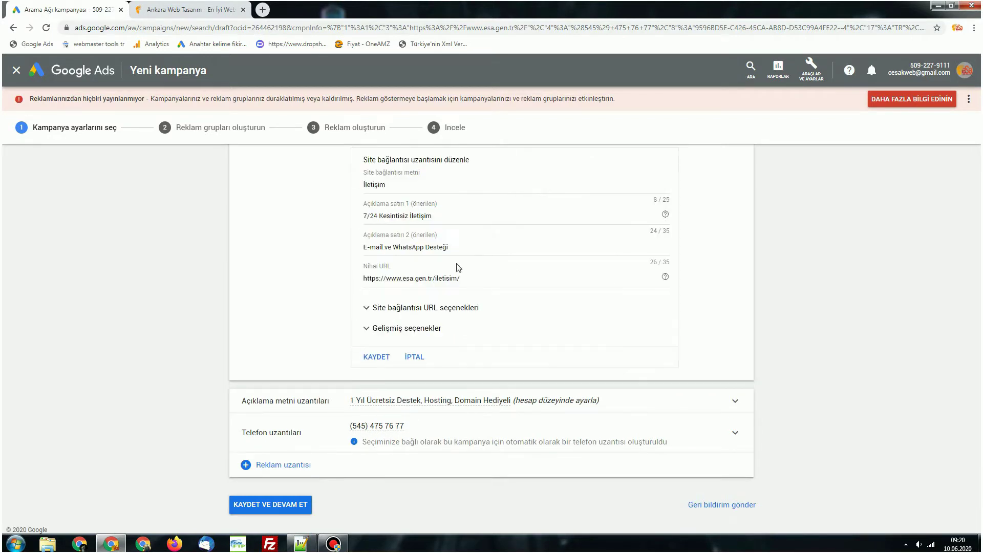
{"action": "left_click", "coordinate": [414, 357]}
{"action": "scroll", "coordinate": [511, 238], "scroll_direction": "down", "scroll_amount": 3}
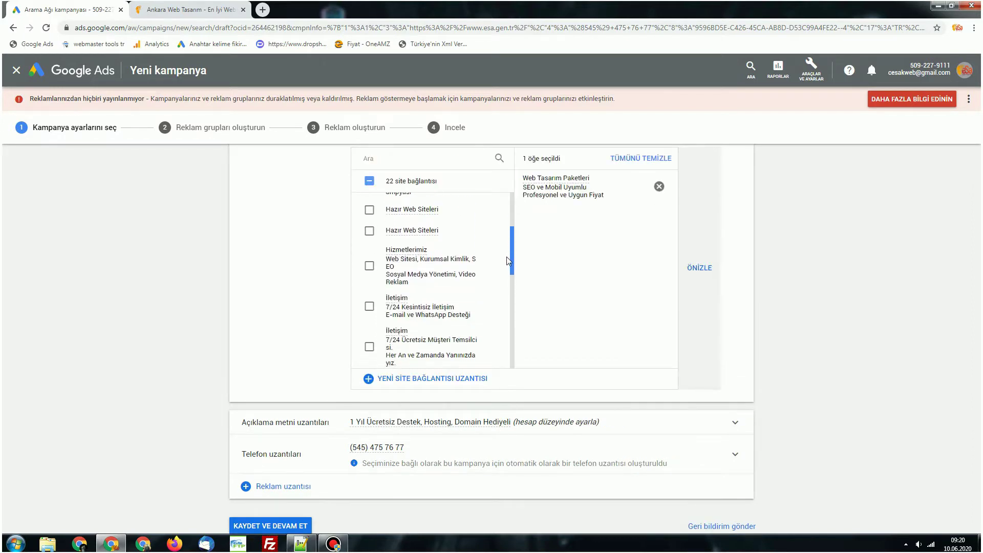
{"action": "left_click", "coordinate": [468, 292]}
Check the Referanslarımız site link with the Ankara'nın Önde Gelen Firması description and select it for the campaign
{"action": "scroll", "coordinate": [511, 272], "scroll_direction": "down", "scroll_amount": 3}
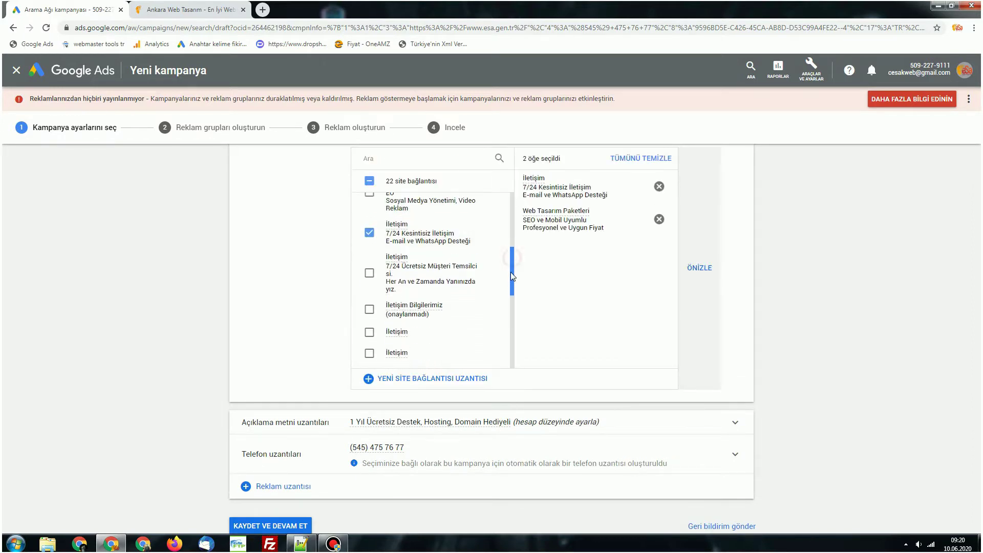
{"action": "scroll", "coordinate": [511, 282], "scroll_direction": "down", "scroll_amount": 4}
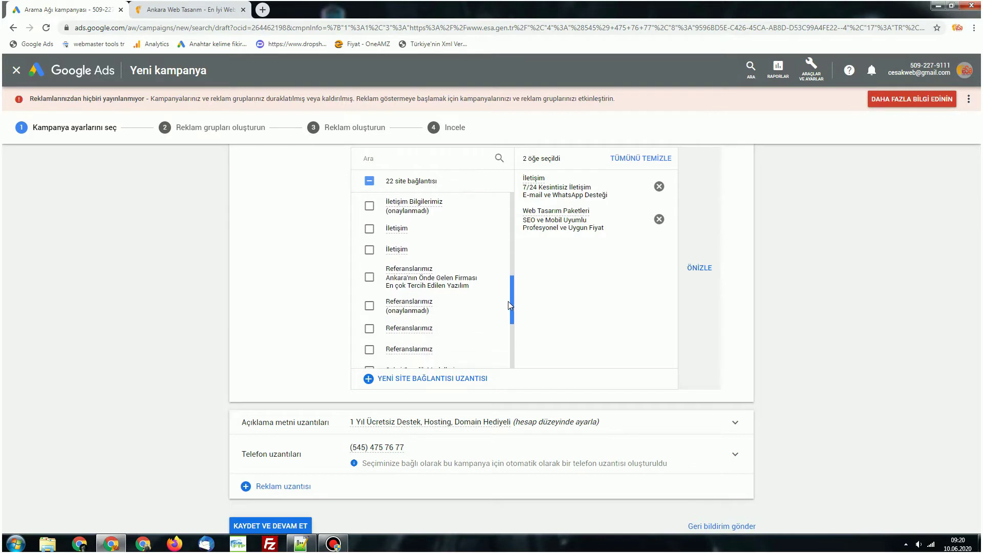
{"action": "scroll", "coordinate": [507, 322], "scroll_direction": "down", "scroll_amount": 1}
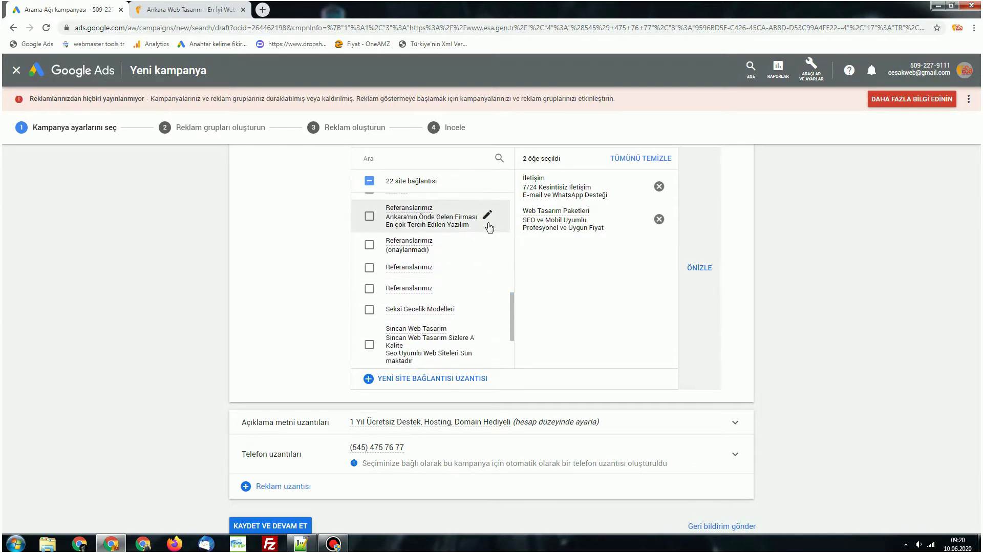
{"action": "left_click", "coordinate": [493, 216]}
{"action": "left_click", "coordinate": [415, 357]}
{"action": "scroll", "coordinate": [507, 277], "scroll_direction": "down", "scroll_amount": 5}
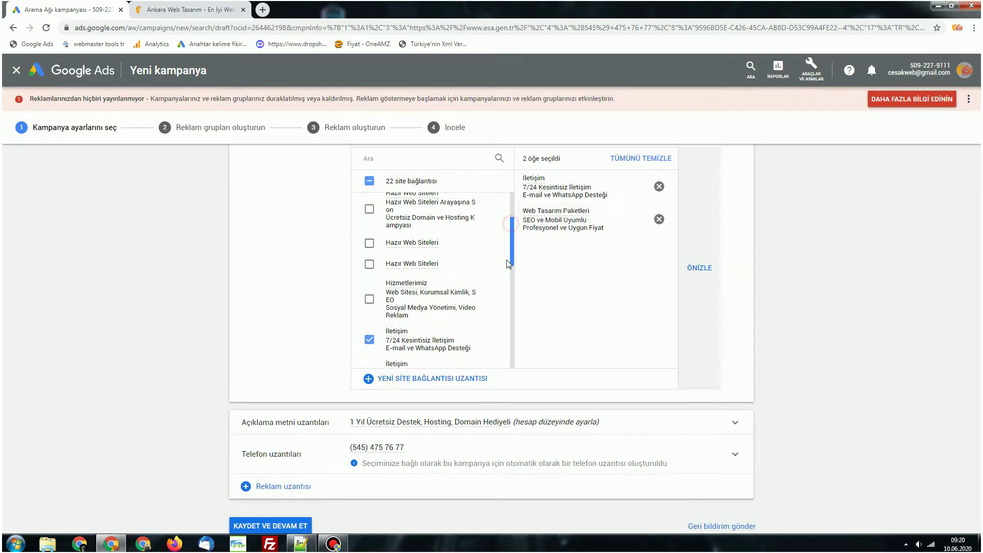
{"action": "scroll", "coordinate": [507, 290], "scroll_direction": "down", "scroll_amount": 1}
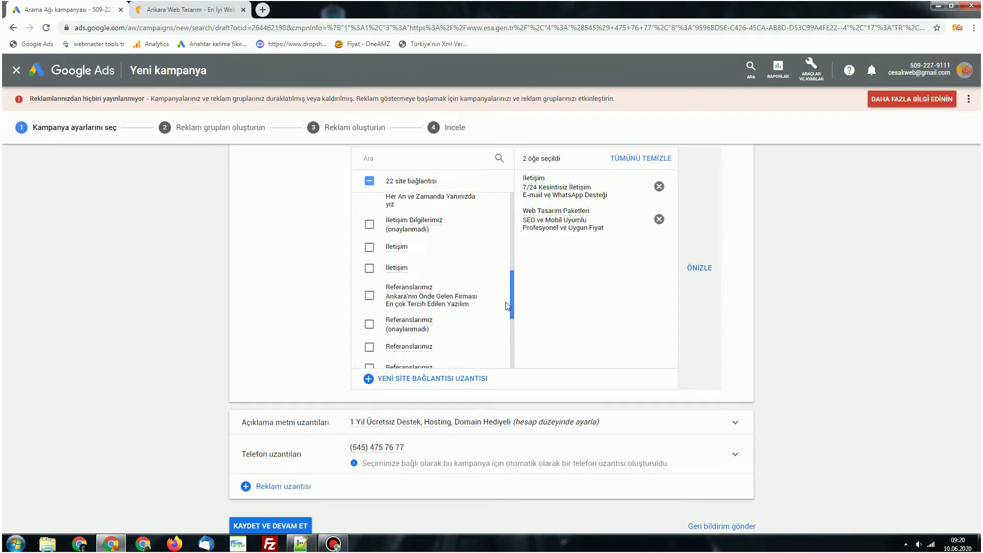
{"action": "left_click", "coordinate": [369, 290]}
Review the site link selection and the remaining extensions, and save the campaign settings to continue to ad group creation
{"action": "scroll", "coordinate": [509, 320], "scroll_direction": "up", "scroll_amount": 1}
{"action": "scroll", "coordinate": [466, 297], "scroll_direction": "down", "scroll_amount": 2}
{"action": "scroll", "coordinate": [318, 283], "scroll_direction": "up", "scroll_amount": 2}
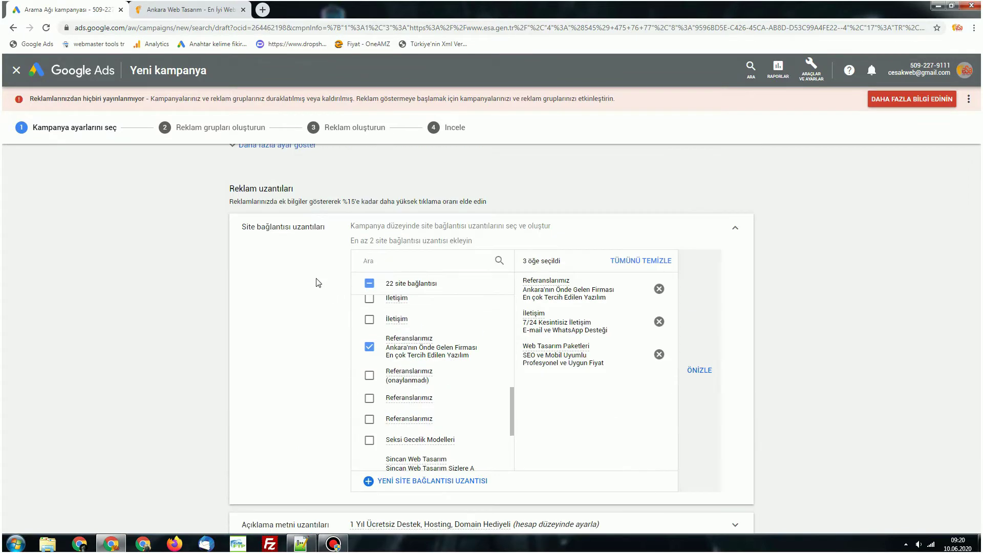
{"action": "left_click_drag", "start_coordinate": [322, 225], "coordinate": [264, 229]}
{"action": "left_click", "coordinate": [340, 194]}
{"action": "scroll", "coordinate": [481, 357], "scroll_direction": "down", "scroll_amount": 1}
{"action": "scroll", "coordinate": [275, 330], "scroll_direction": "down", "scroll_amount": 1}
{"action": "scroll", "coordinate": [443, 305], "scroll_direction": "down", "scroll_amount": 1}
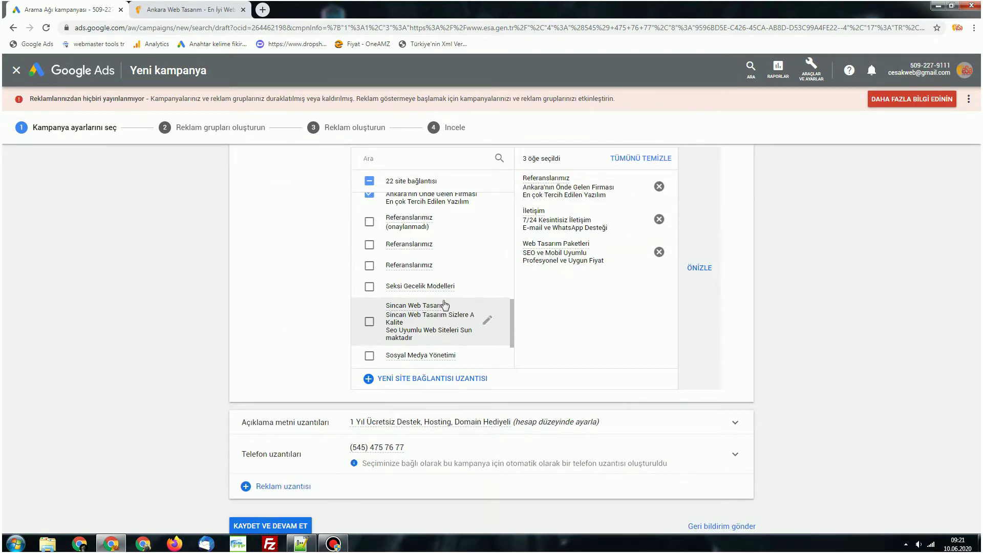
{"action": "left_click_drag", "start_coordinate": [512, 318], "coordinate": [377, 293]}
{"action": "scroll", "coordinate": [377, 293], "scroll_direction": "down", "scroll_amount": 1}
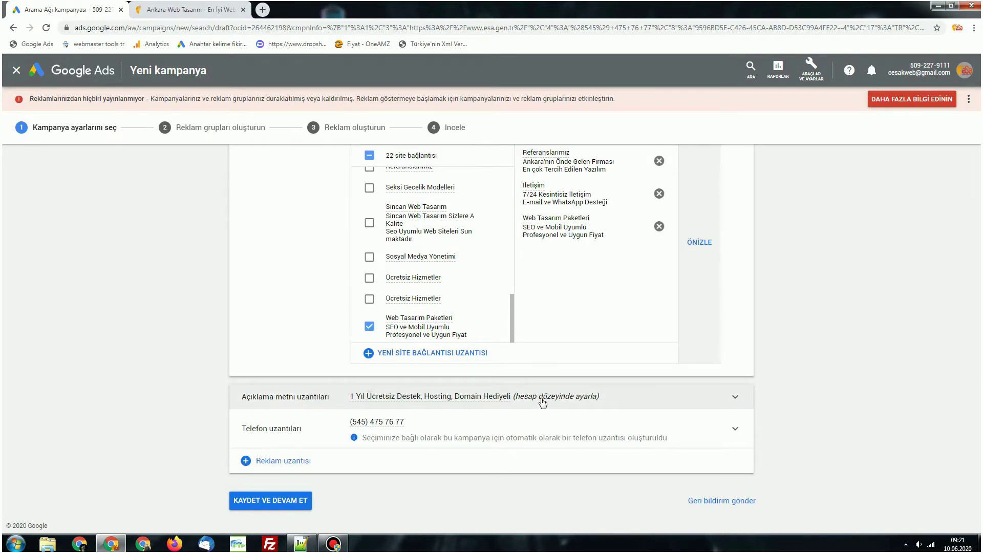
{"action": "left_click", "coordinate": [280, 500]}
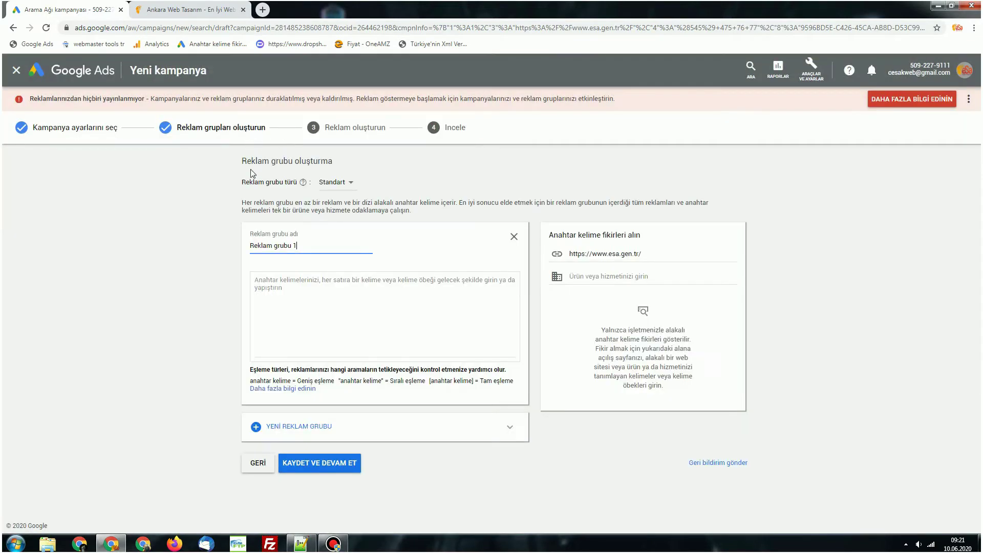
Name the ad group "ankara web tasarım"
{"action": "double_click", "coordinate": [302, 245]}
{"action": "key", "text": "ctrl+a"}
{"action": "type", "text": "a"}
Request keyword ideas for the product or service "ankara web tasarım"
{"action": "left_click", "coordinate": [619, 277]}
{"action": "left_click", "coordinate": [637, 254]}
{"action": "left_click", "coordinate": [631, 274]}
{"action": "type", "text": "web"}
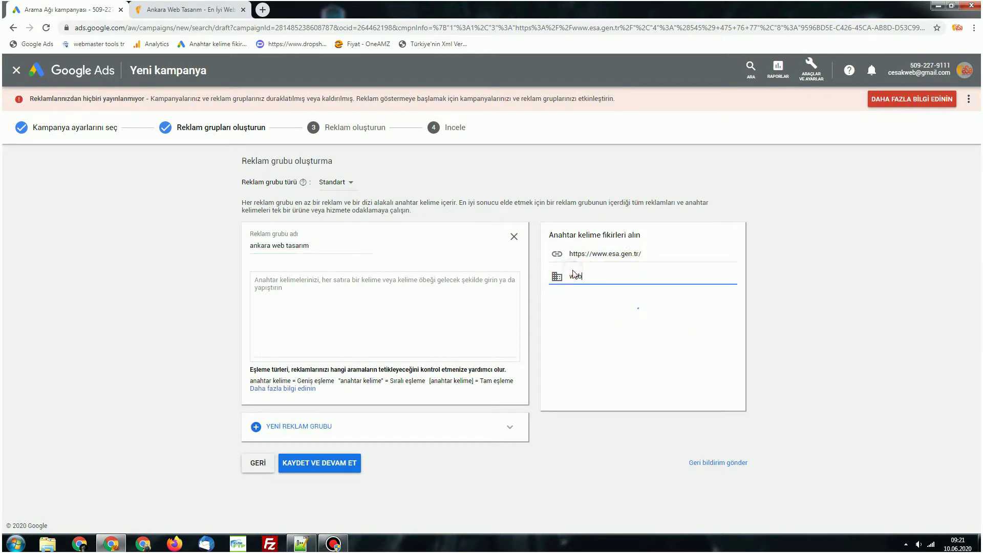
{"action": "key", "text": "ctrl+a"}
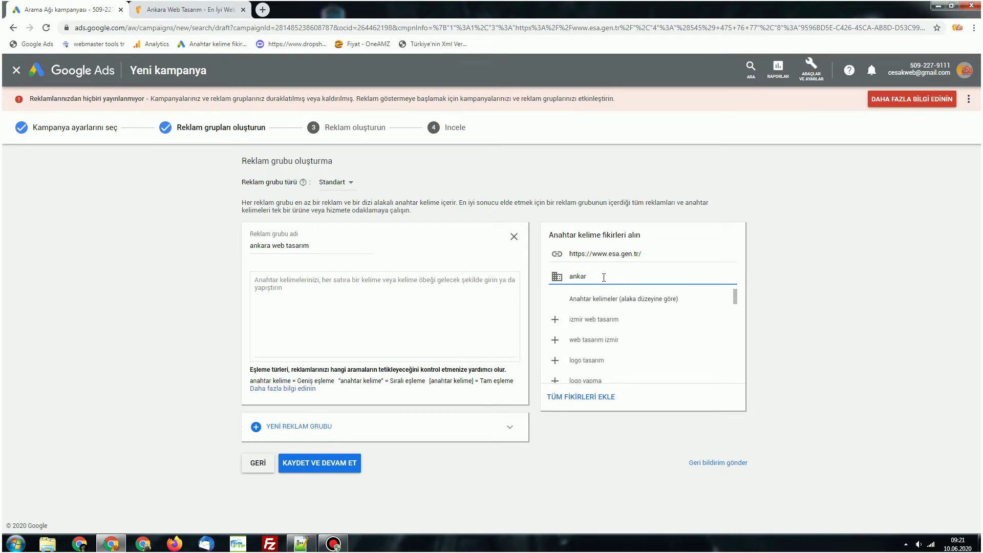
Add the phrase-match keywords "ankara web tasarım" and "web tasarım ankara" on separate lines, and save the ad group to continue
{"action": "left_click", "coordinate": [365, 335]}
{"action": "type", "text": "a"}
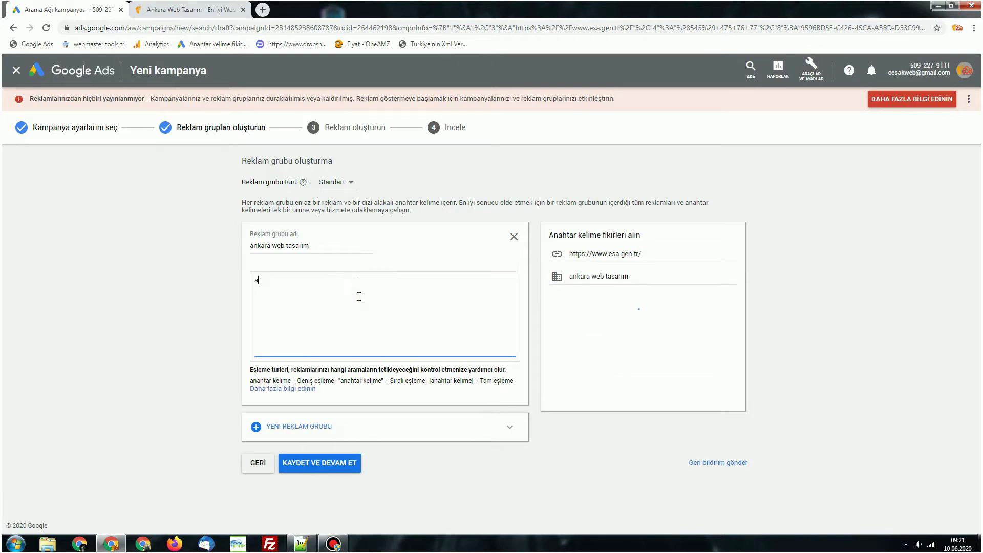
{"action": "type", "text": "nkara web tasarım\""}
{"action": "key", "text": "Home"}
{"action": "type", "text": "\""}
{"action": "left_click", "coordinate": [252, 239]}
{"action": "left_click", "coordinate": [320, 288]}
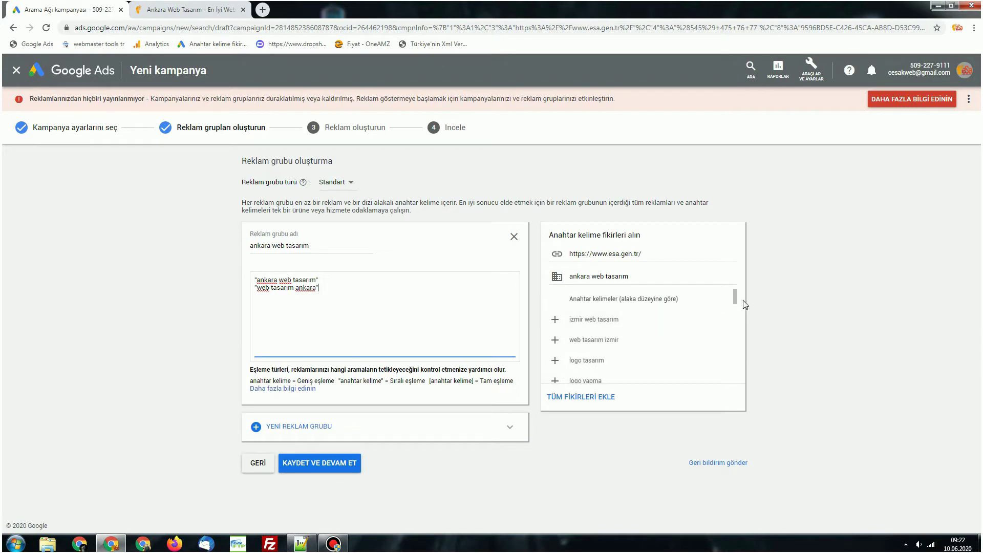
{"action": "left_click_drag", "start_coordinate": [734, 305], "coordinate": [731, 365]}
{"action": "key", "text": "ctrl+a"}
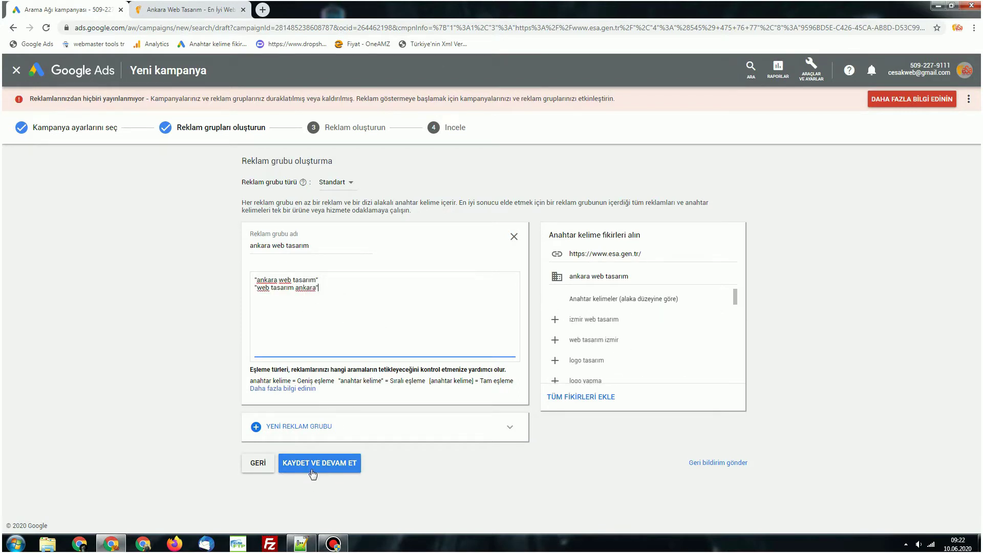
{"action": "left_click", "coordinate": [312, 464]}
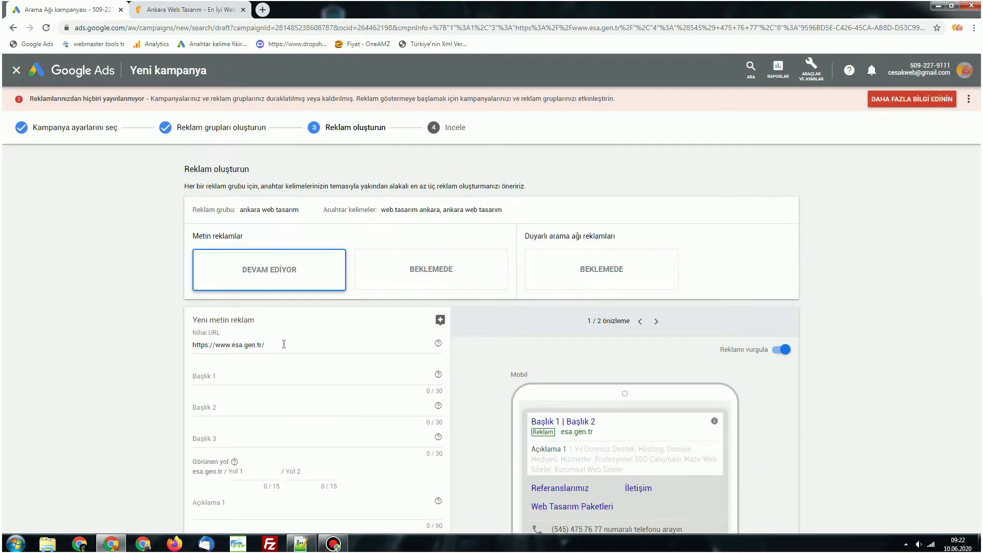
Set the first headline of the new text ad to "Ankara Web Tasarım"
{"action": "left_click", "coordinate": [209, 10]}
{"action": "left_click", "coordinate": [70, 7]}
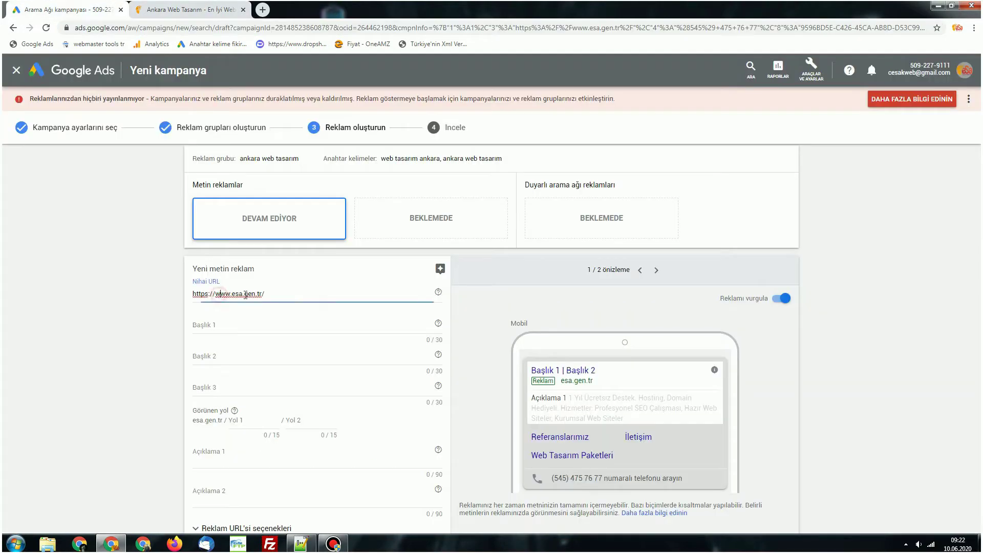
{"action": "left_click", "coordinate": [234, 322]}
{"action": "type", "text": "Anakra"}
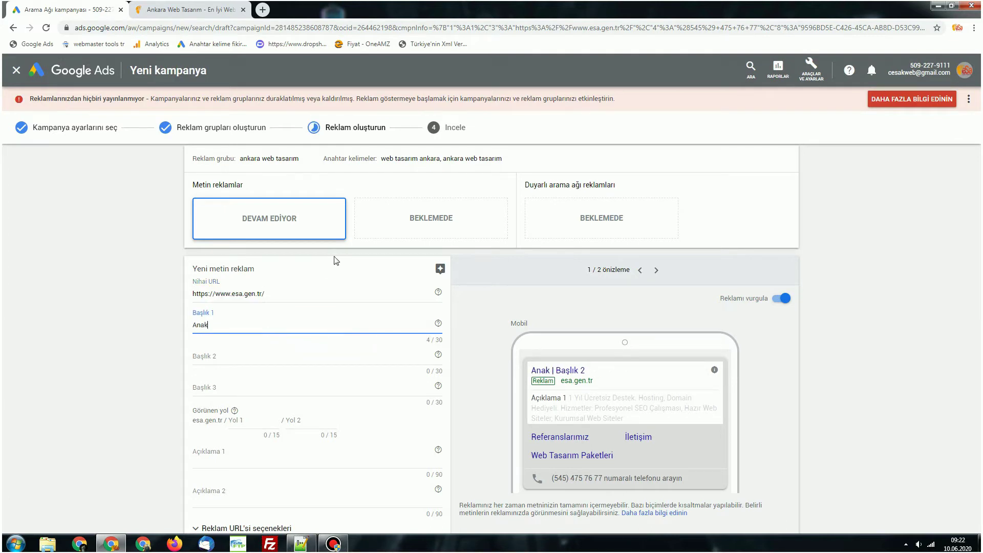
{"action": "key", "text": "BackSpace"}
{"action": "key", "text": "BackSpace"}
{"action": "key", "text": "BackSpace"}
{"action": "key", "text": "BackSpace"}
{"action": "key", "text": "BackSpace"}
{"action": "type", "text": "nkara Web Tasarım"}
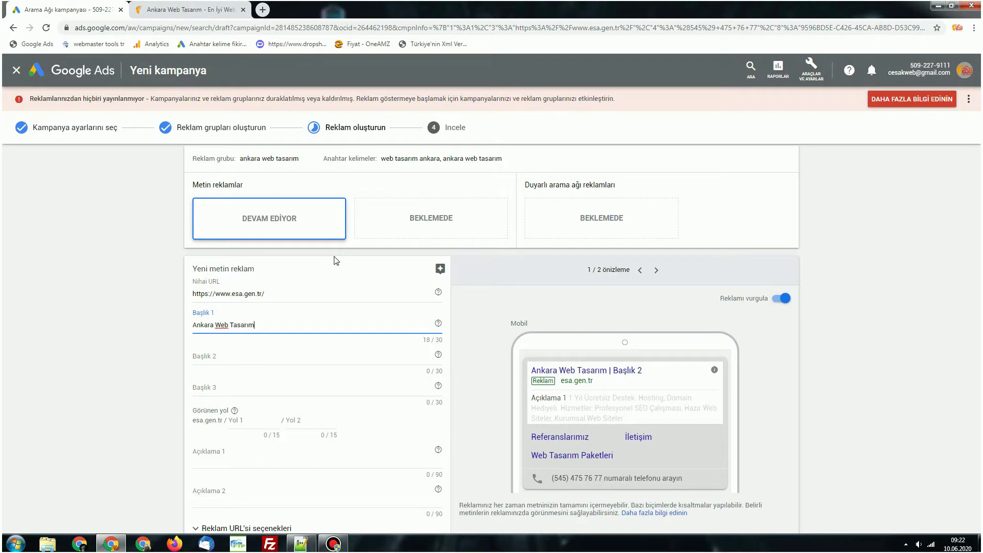
Set the text ad's second headline to "Uygun Fiyat Garantisi"
{"action": "left_click", "coordinate": [253, 353]}
{"action": "type", "text": "Uy"}
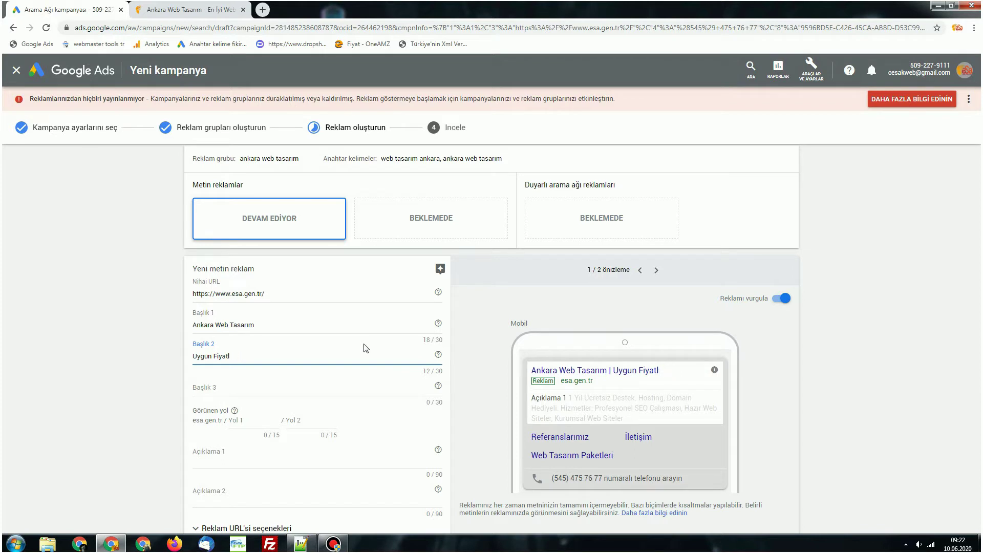
{"action": "type", "text": "gun Fiyat Garantisi"}
Set the text ad's third headline to "En İyi Web Siteleri eSa'da"
{"action": "left_click", "coordinate": [263, 389]}
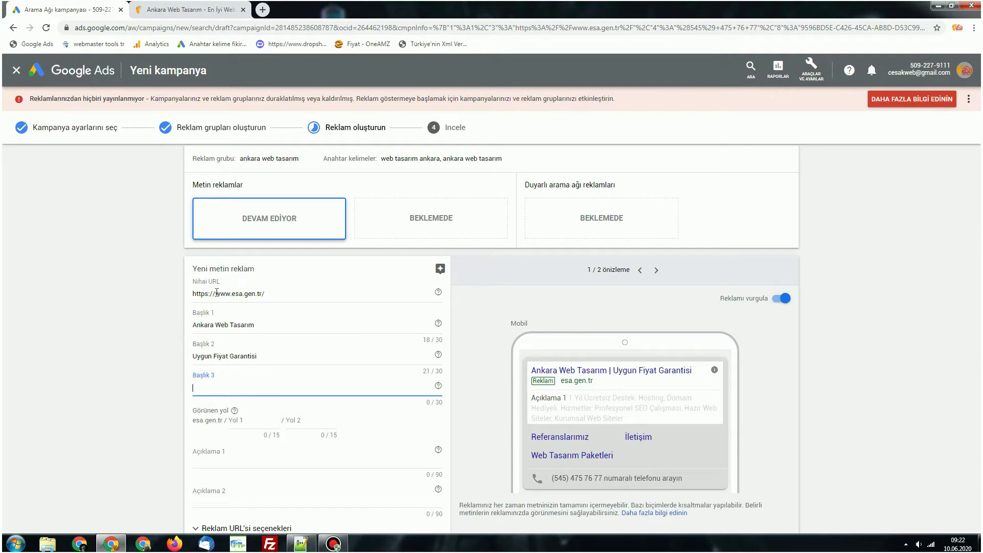
{"action": "type", "text": "En İyi We"}
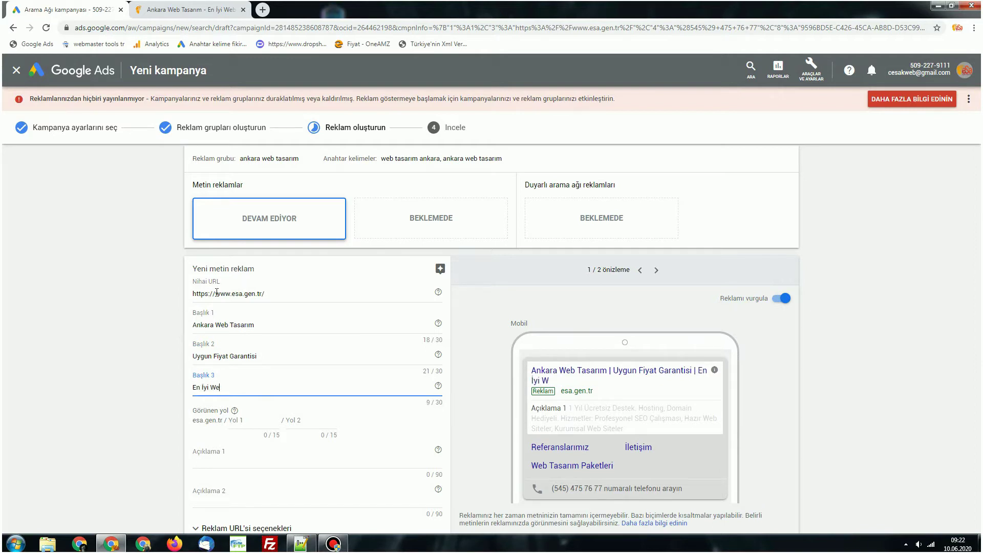
{"action": "type", "text": "b Siteleri burada"}
{"action": "double_click", "coordinate": [249, 387]}
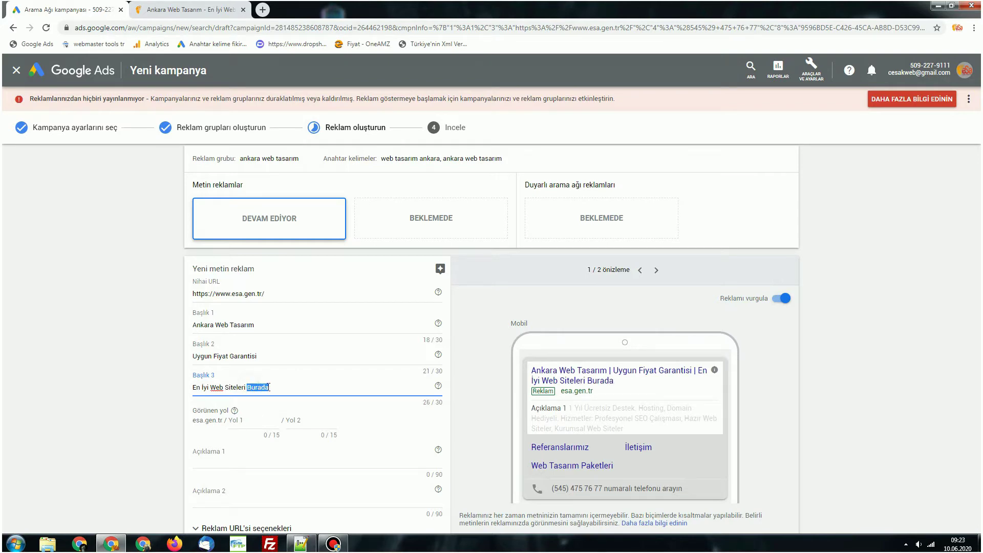
{"action": "type", "text": "eSa'da"}
Set the ad's display path to "ankara-web" for the first part and "tasarim" for the second
{"action": "scroll", "coordinate": [225, 401], "scroll_direction": "down", "scroll_amount": 2}
{"action": "left_click", "coordinate": [236, 317]}
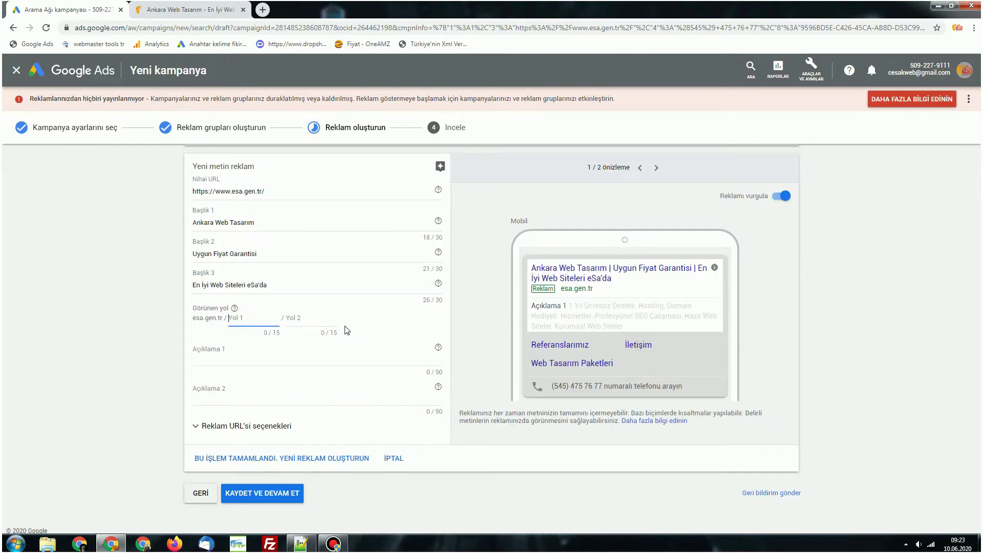
{"action": "double_click", "coordinate": [603, 289]}
{"action": "left_click", "coordinate": [265, 317]}
{"action": "type", "text": "ankara,web"}
{"action": "key", "text": "BackSpace"}
{"action": "type", "text": "-web"}
{"action": "left_click", "coordinate": [295, 318]}
{"action": "type", "text": "tasarim"}
{"action": "key", "text": "Tab"}
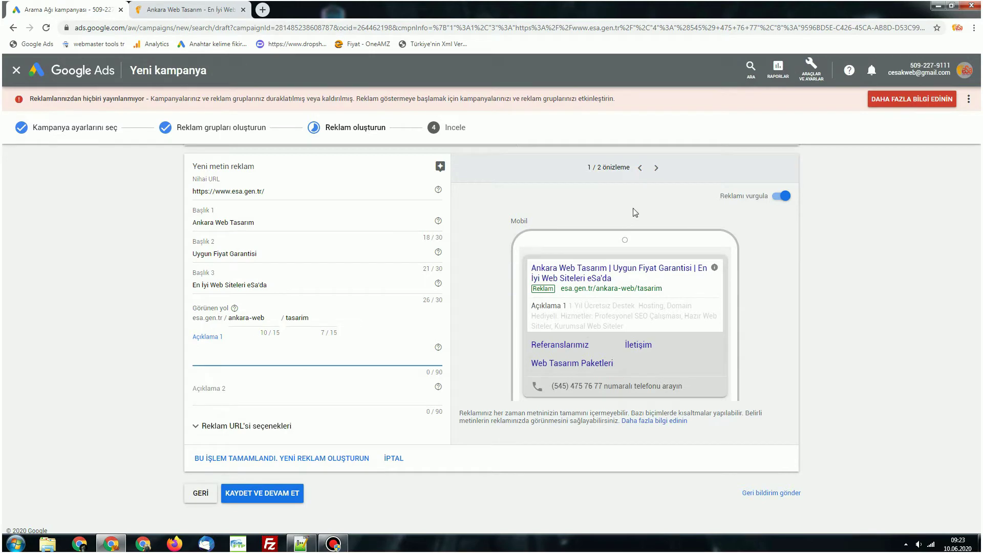
View the ad's desktop preview and return to the mobile preview
{"action": "left_click", "coordinate": [656, 167]}
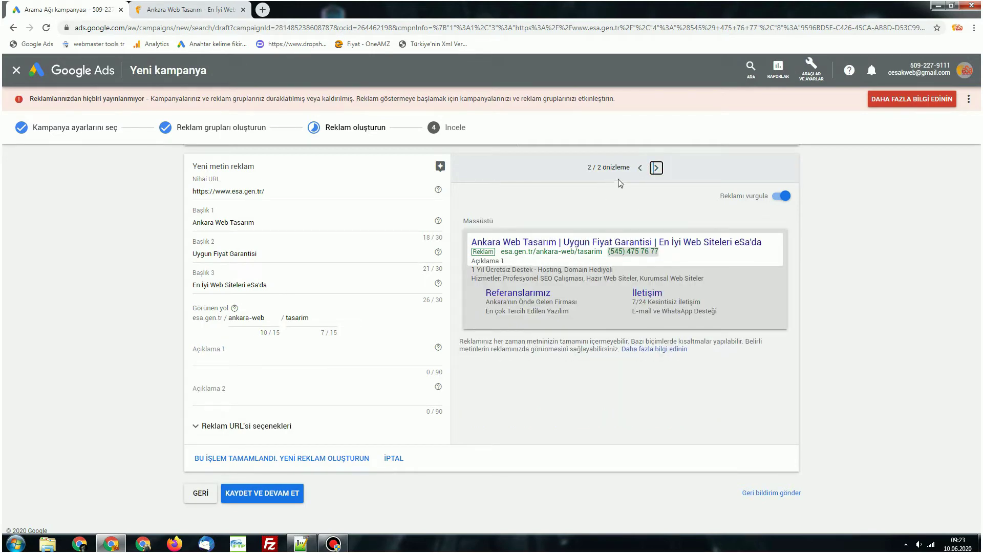
{"action": "left_click", "coordinate": [640, 167]}
{"action": "left_click", "coordinate": [640, 168]}
{"action": "left_click", "coordinate": [640, 168]}
Set the text ad's first description to "Ankara Web Tasarım Firması Arıyorsan En İyi Web Siteleri Uygun Fiyata eSa'da Seni Bekliyor"
{"action": "left_click", "coordinate": [252, 358]}
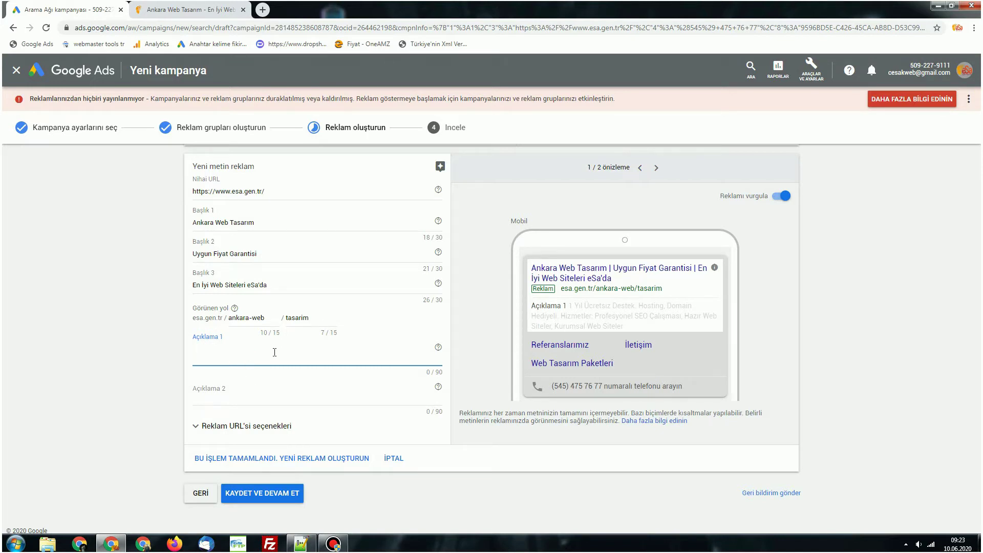
{"action": "type", "text": "Ankara Web TAsar"}
{"action": "key", "text": "BackSpace"}
{"action": "key", "text": "BackSpace"}
{"action": "key", "text": "BackSpace"}
{"action": "key", "text": "BackSpace"}
{"action": "type", "text": "asarım"}
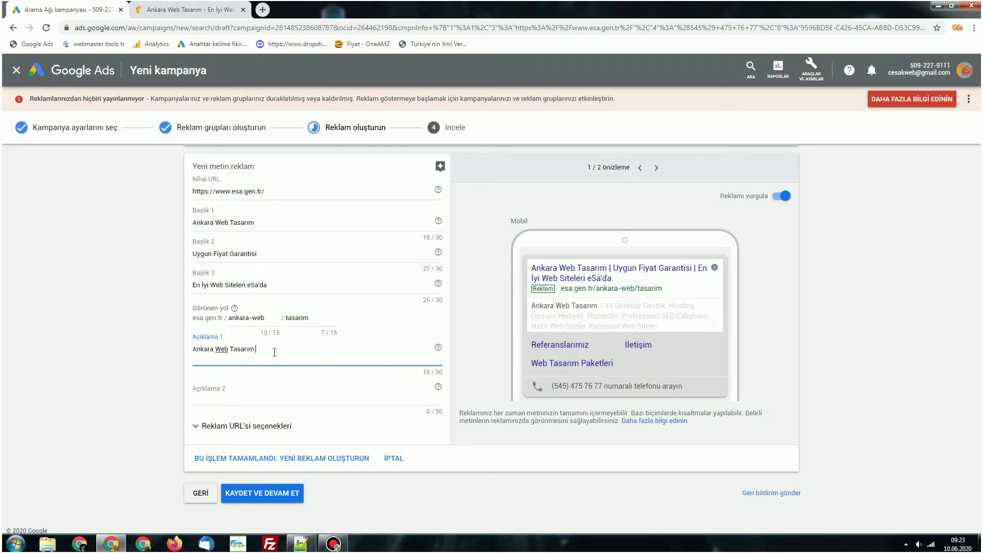
{"action": "type", "text": " Firması Arıyorsa"}
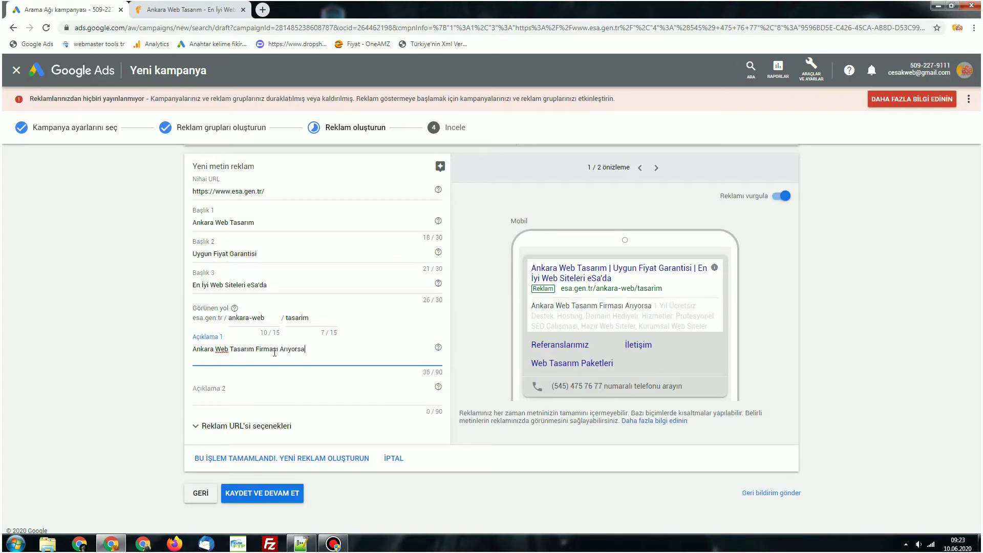
{"action": "type", "text": "n En İyi Web Sit"}
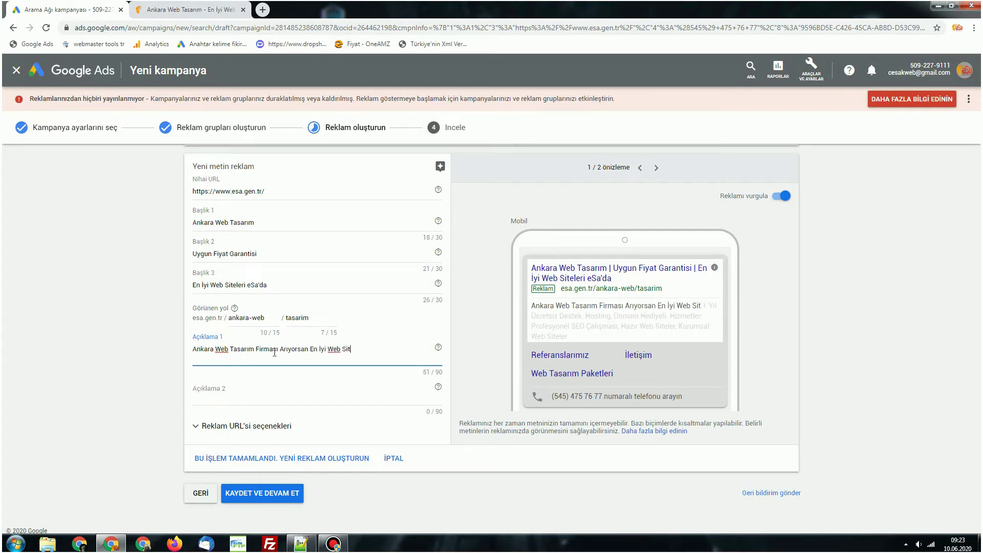
{"action": "type", "text": "eleri Uygun Fiy"}
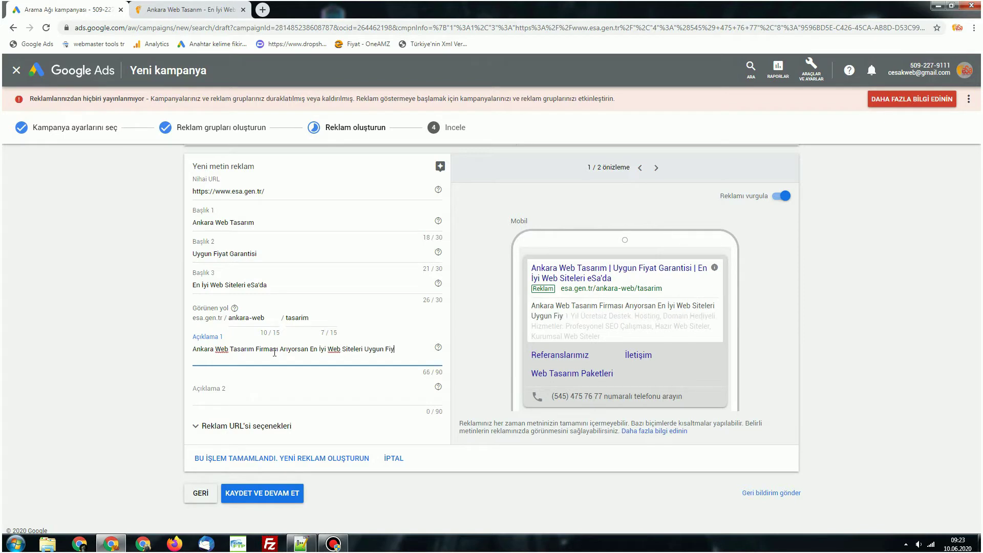
{"action": "type", "text": "ata eSa'"}
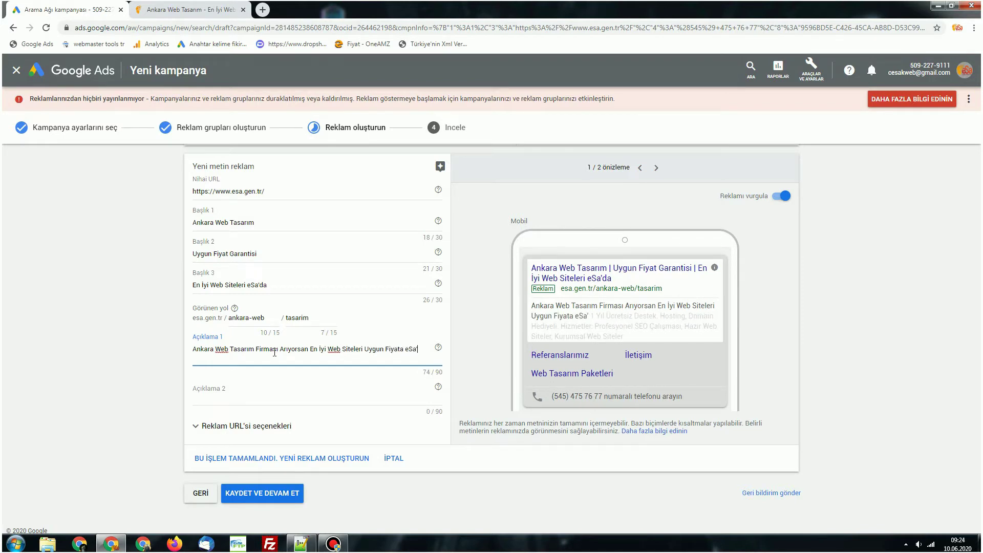
{"action": "type", "text": "da Seni Bekliyor"}
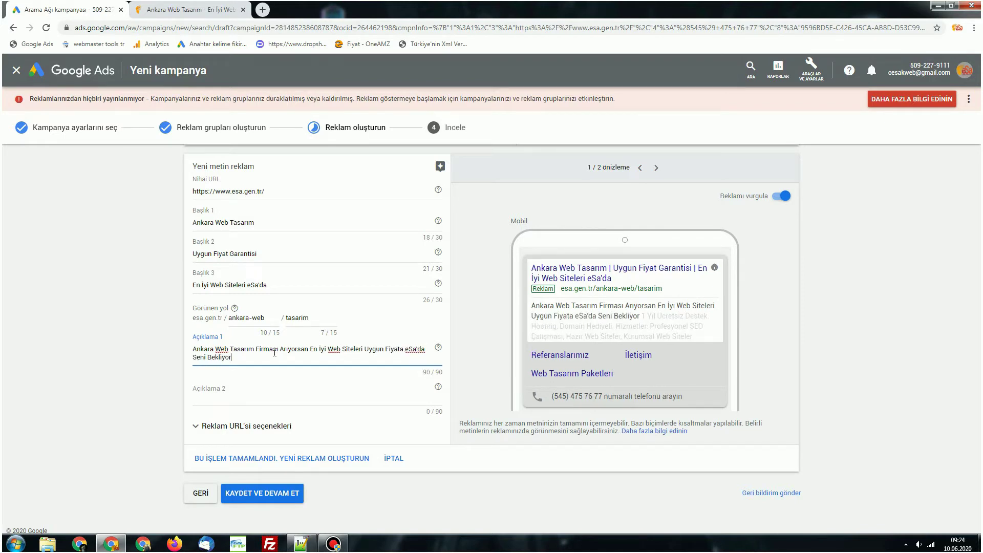
Set the text ad's second description to "7/24 Teknik Destek, SEO ve Mobil Uyumlu İnternet Sayfaları eSa Web Tasarım'da Hemen Gel."
{"action": "left_click", "coordinate": [239, 388]}
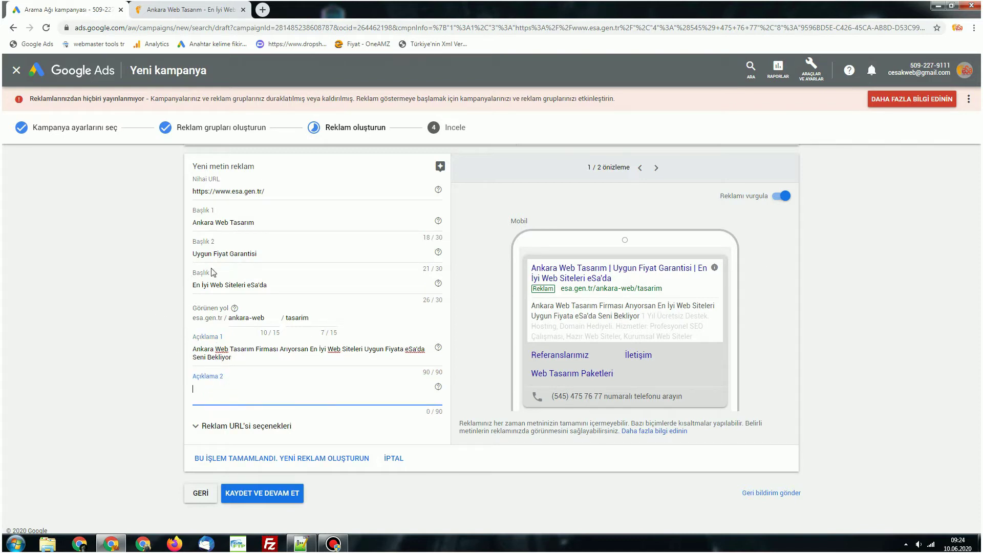
{"action": "left_click", "coordinate": [236, 382]}
{"action": "left_click", "coordinate": [235, 399]}
{"action": "type", "text": "7/24 Teknik Destek"}
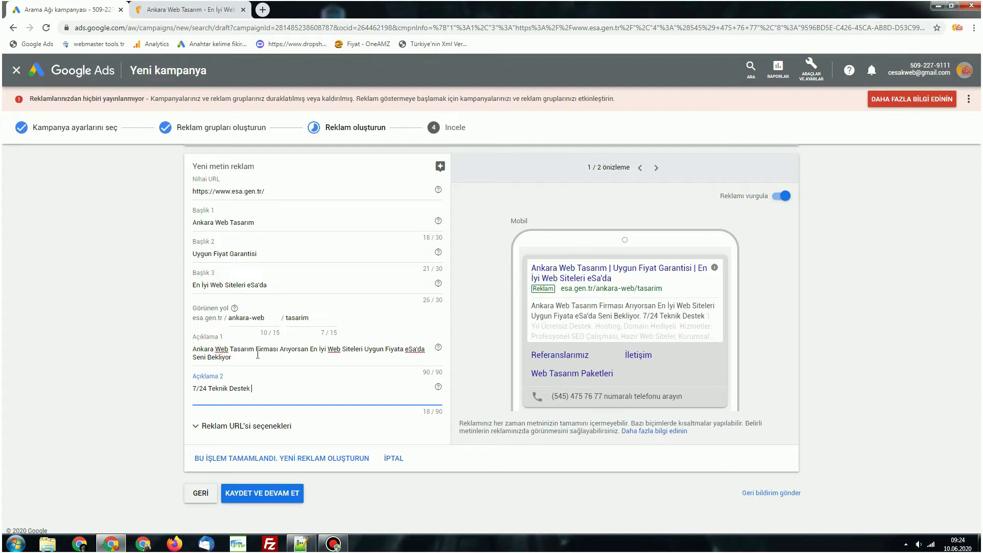
{"action": "type", "text": ", SEO ve Mobil Uyuml"}
{"action": "type", "text": "u"}
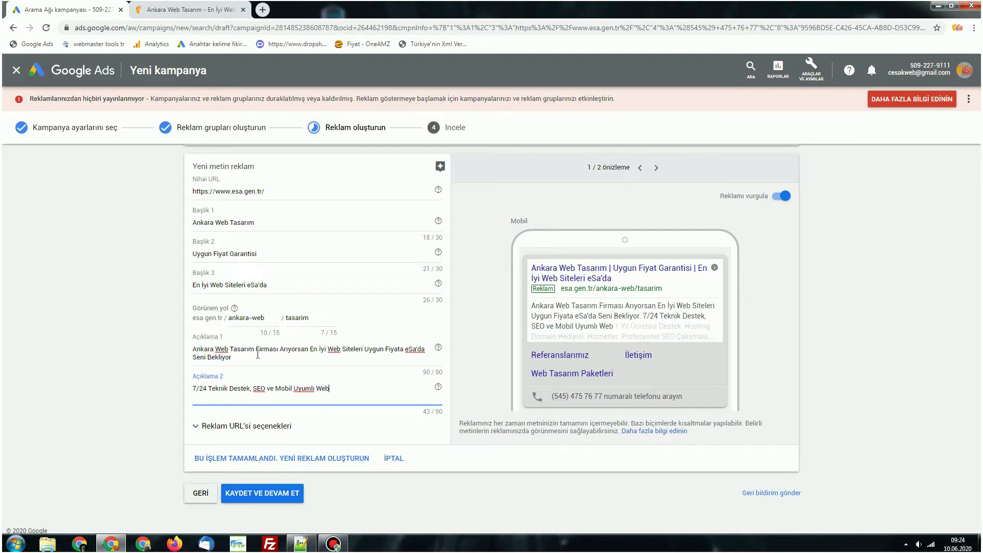
{"action": "type", "text": " Web SayfalarİnternetSayfalar"}
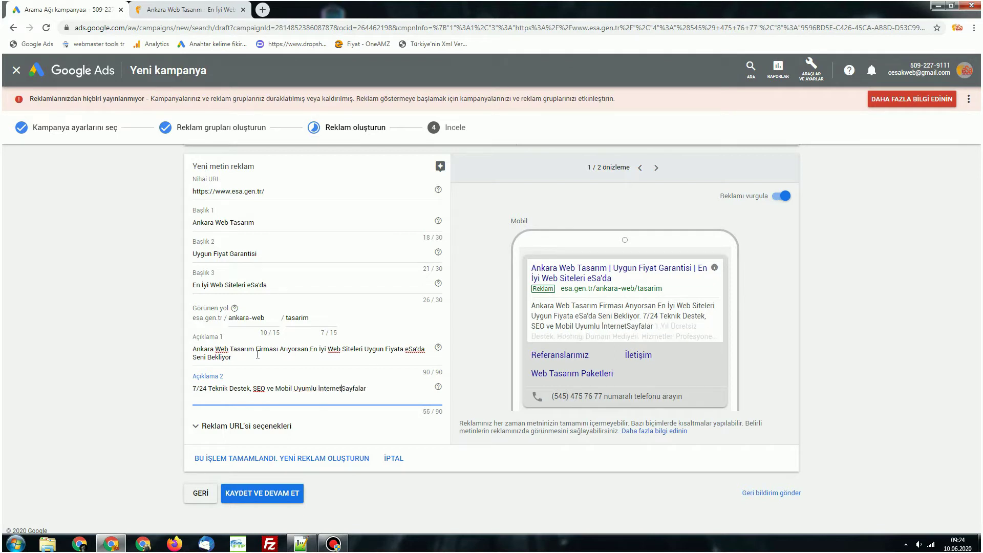
{"action": "key", "text": "End"}
{"action": "type", "text": "ı eSa Web Tasrı"}
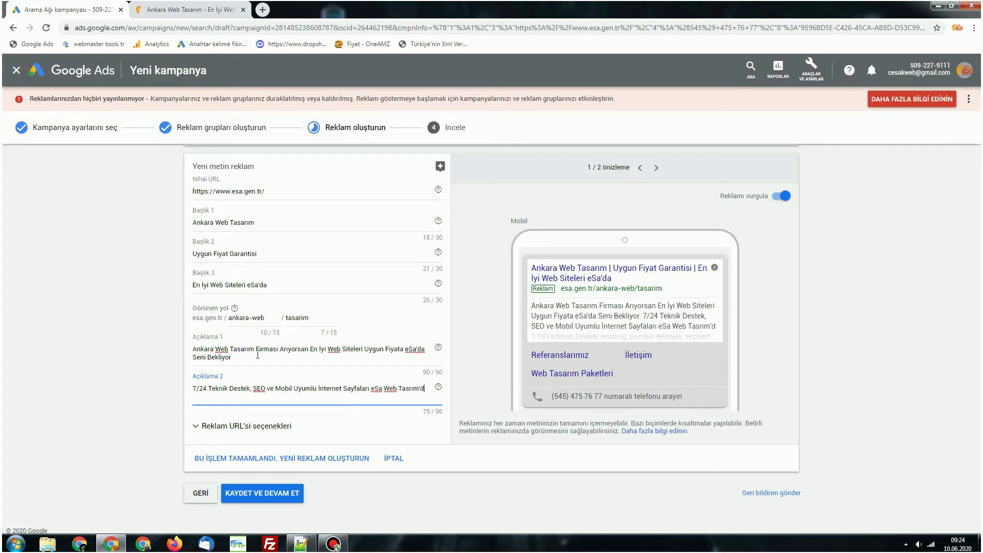
{"action": "type", "text": "drım'da Hemen Gel."}
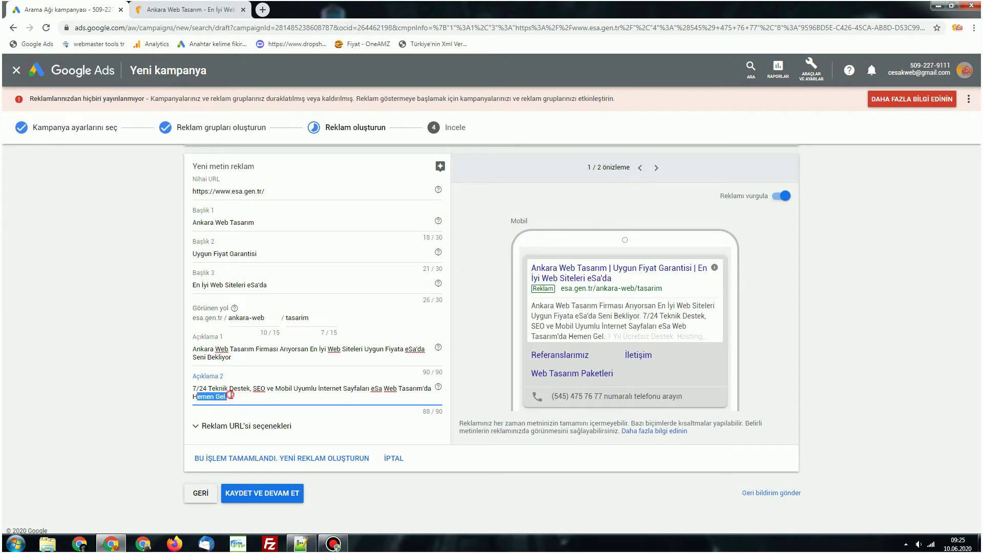
Change the closing words of the text ad's second description to "Hemen Ara."
{"action": "left_click_drag", "start_coordinate": [242, 397], "coordinate": [178, 398]}
{"action": "left_click", "coordinate": [178, 399]}
{"action": "key", "text": "BackSpace"}
{"action": "key", "text": "BackSpace"}
{"action": "key", "text": "BackSpace"}
{"action": "key", "text": "BackSpace"}
{"action": "type", "text": "Ara."}
Open the esa.gen.tr page source, find "desc" and compare the site's meta description with the ad text
{"action": "key", "text": "ctrl+Tab"}
{"action": "right_click", "coordinate": [98, 204]}
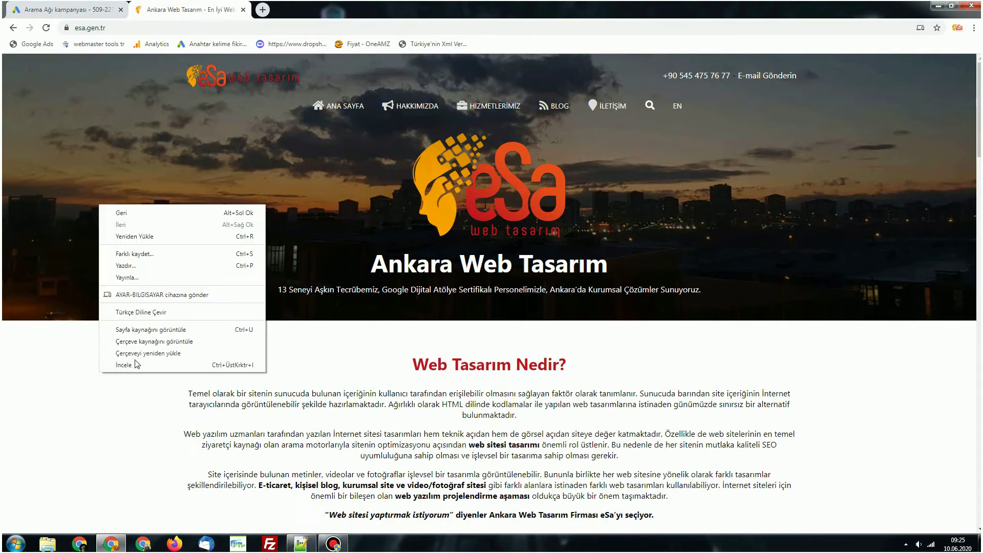
{"action": "left_click", "coordinate": [137, 365]}
{"action": "key", "text": "ctrl+f"}
{"action": "type", "text": "desc"}
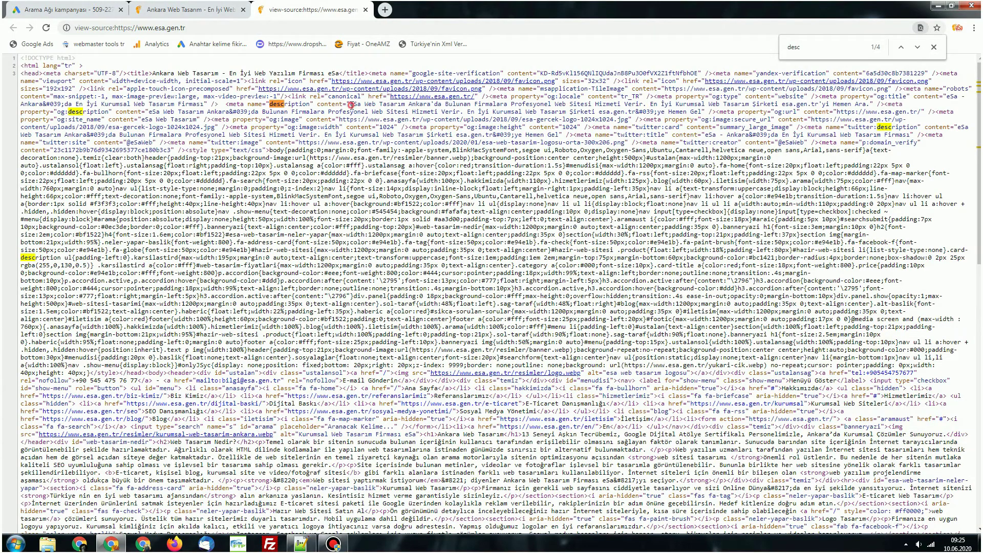
{"action": "left_click_drag", "start_coordinate": [351, 105], "coordinate": [645, 104]}
{"action": "left_click", "coordinate": [77, 9]}
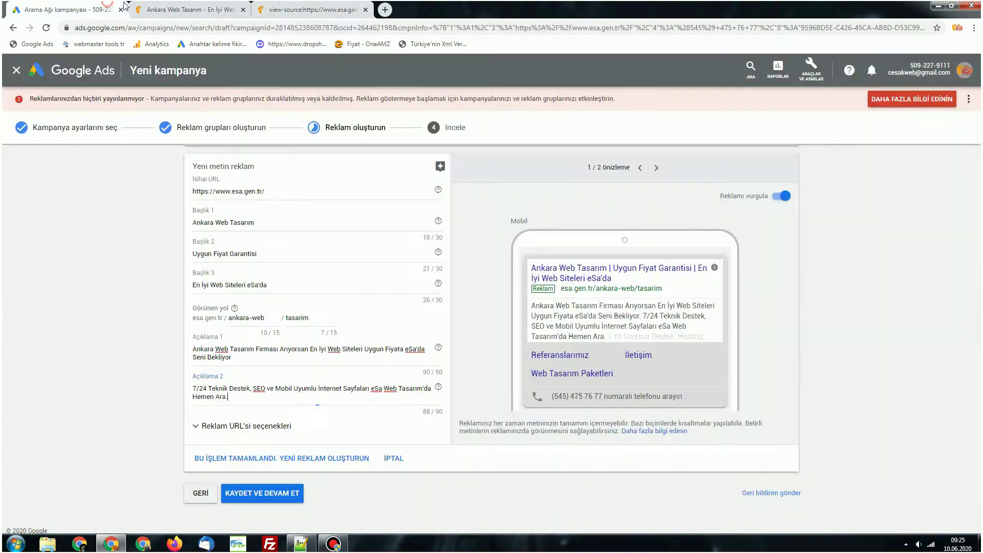
{"action": "key", "text": "ctrl+shift+Tab"}
{"action": "left_click", "coordinate": [655, 102]}
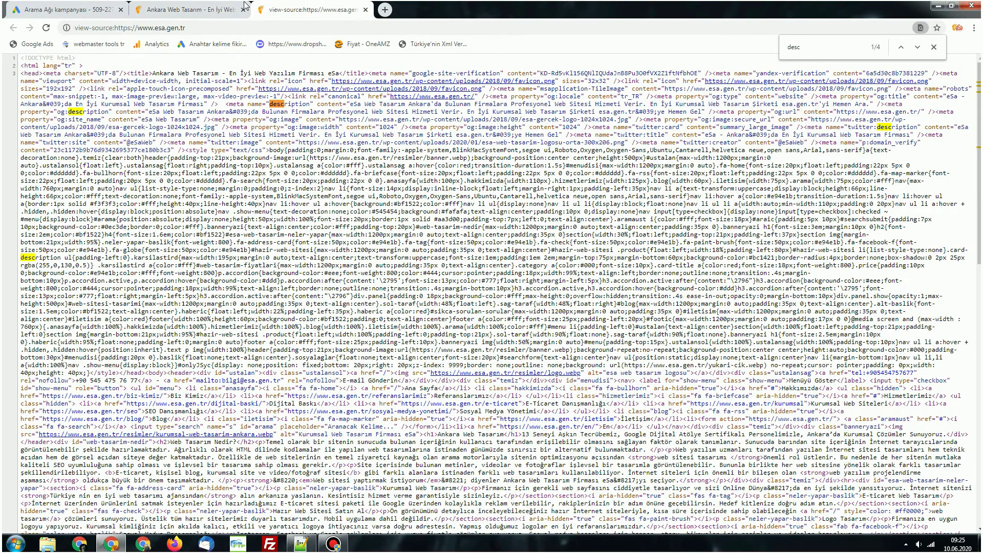
{"action": "key", "text": "ctrl+Tab"}
Save the text ad and publish the campaign after checking the ad recommendation and language setting in its review
{"action": "left_click", "coordinate": [258, 487]}
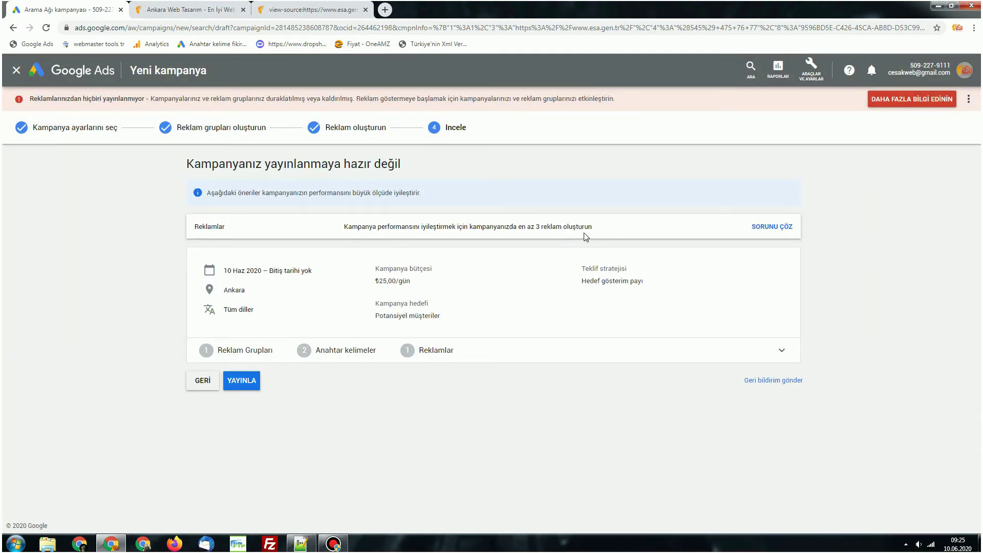
{"action": "left_click_drag", "start_coordinate": [340, 227], "coordinate": [559, 234]}
{"action": "left_click", "coordinate": [622, 229]}
{"action": "left_click_drag", "start_coordinate": [340, 226], "coordinate": [610, 230]}
{"action": "left_click", "coordinate": [610, 230]}
{"action": "left_click_drag", "start_coordinate": [226, 309], "coordinate": [274, 314]}
{"action": "left_click", "coordinate": [275, 314]}
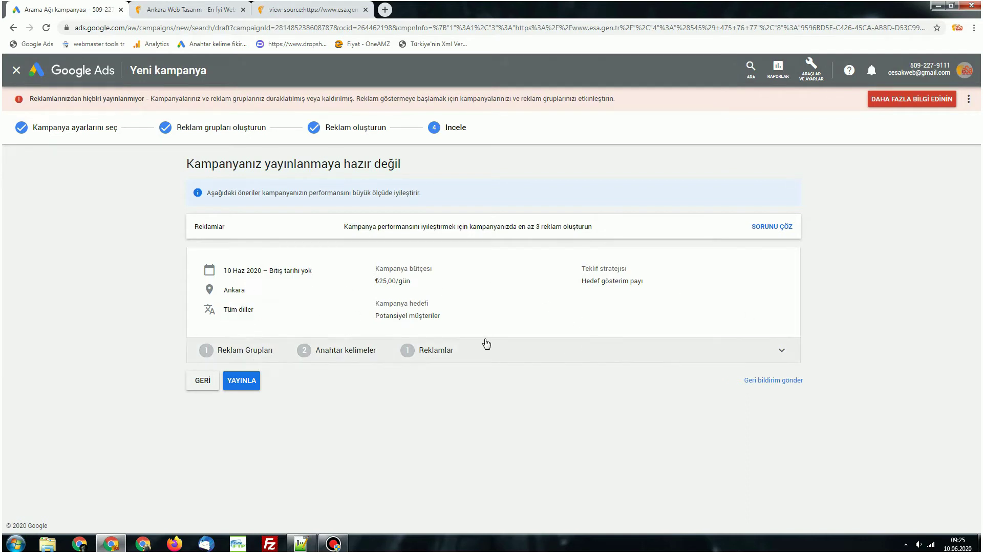
{"action": "left_click", "coordinate": [246, 381]}
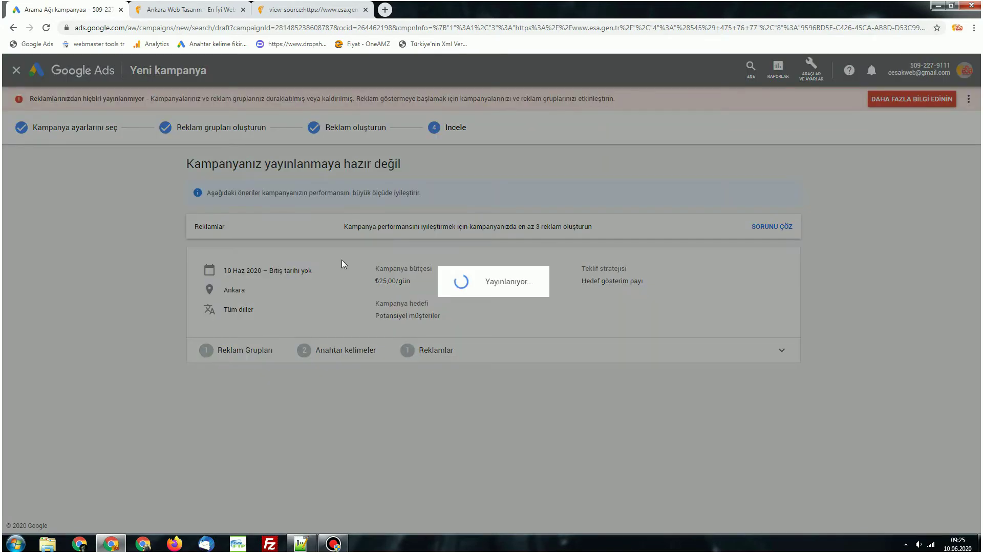
{"action": "scroll", "coordinate": [330, 284], "scroll_direction": "down", "scroll_amount": 3}
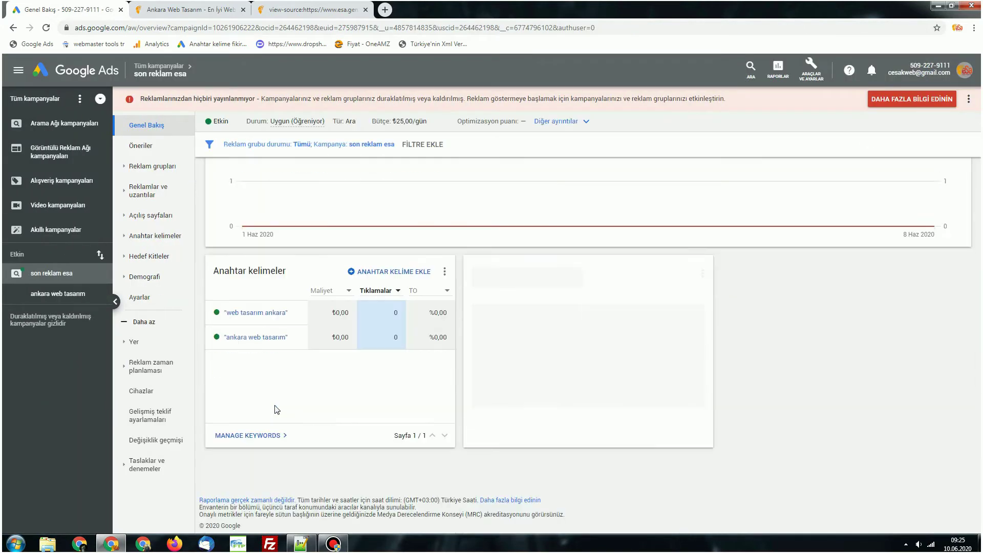
Start a new responsive search ad in the "ankara web tasarım" ad group of the "son reklam esa" campaign
{"action": "left_click", "coordinate": [151, 166]}
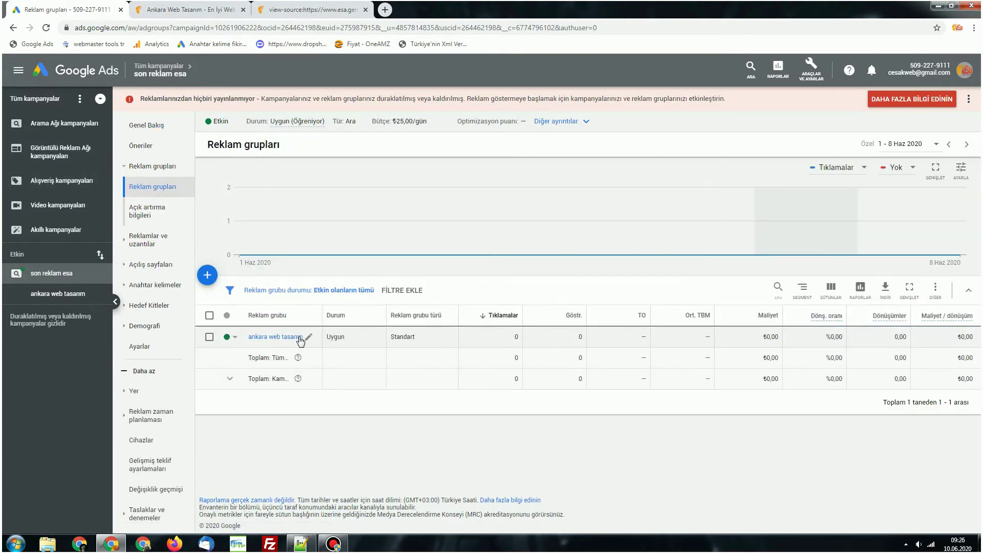
{"action": "left_click", "coordinate": [61, 300]}
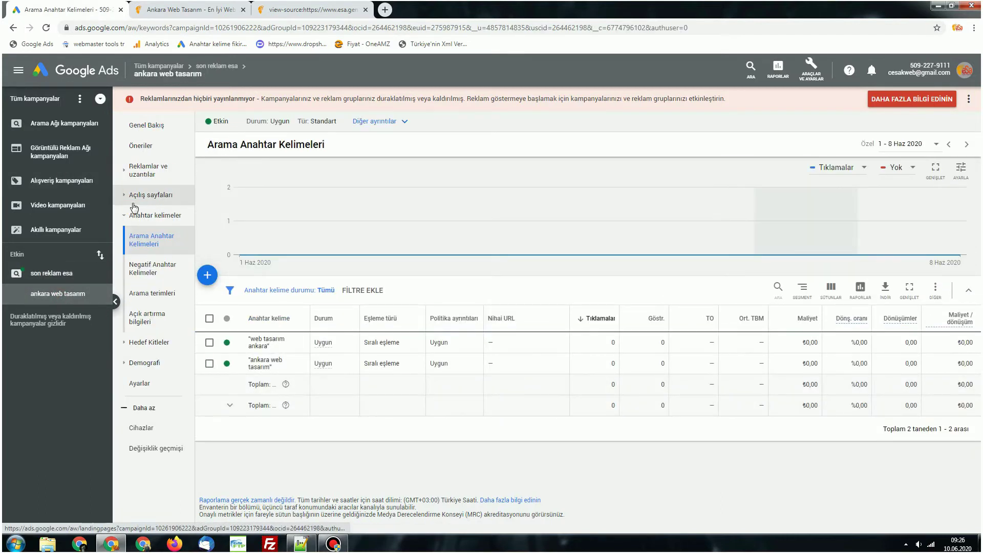
{"action": "left_click", "coordinate": [148, 170]}
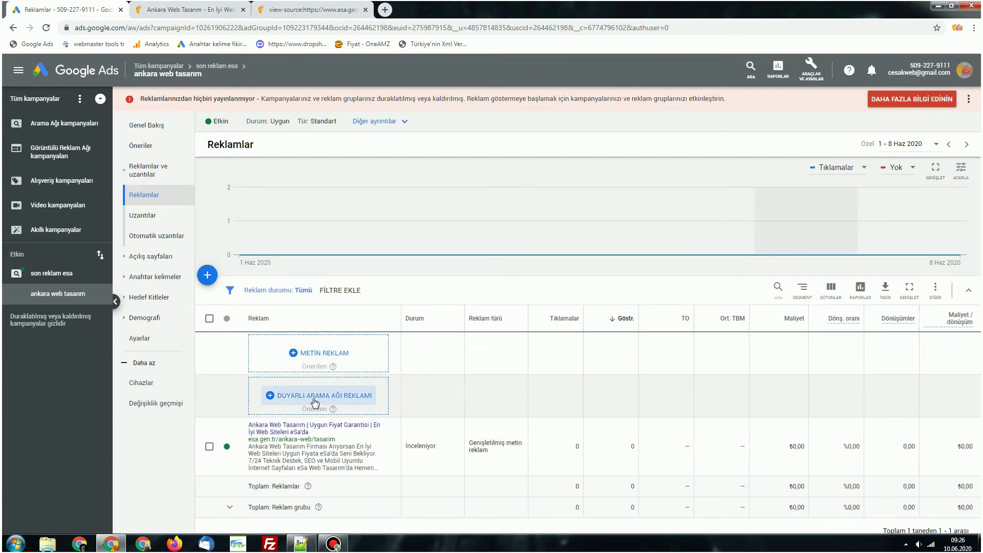
{"action": "left_click", "coordinate": [315, 397]}
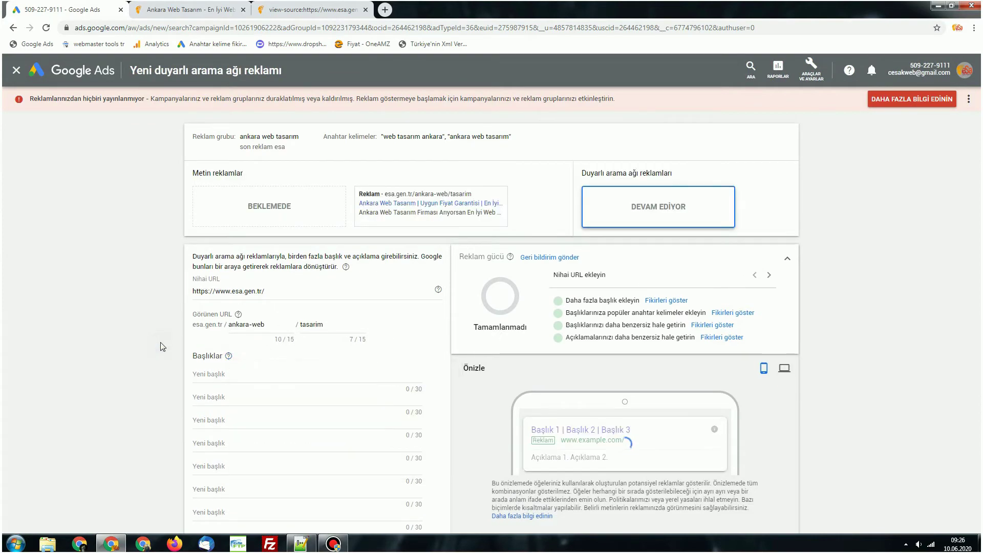
{"action": "scroll", "coordinate": [219, 312], "scroll_direction": "down", "scroll_amount": 4}
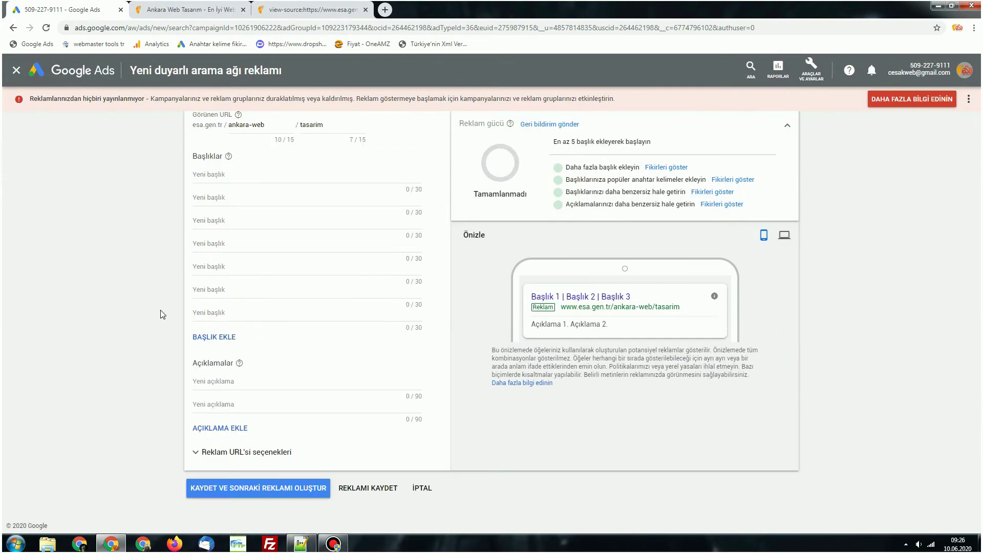
{"action": "scroll", "coordinate": [222, 289], "scroll_direction": "up", "scroll_amount": 2}
Set the responsive ad's first headline to "Ankara Web Tasarım" and the second to "SEO Uyumlu Web Tasarım"
{"action": "left_click", "coordinate": [262, 273]}
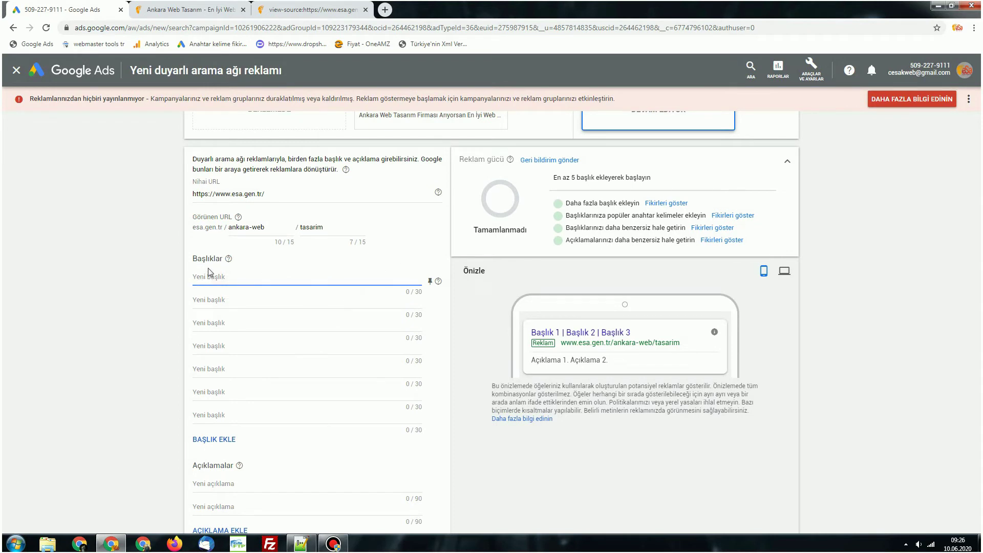
{"action": "type", "text": "Ankara Web Tasarım"}
{"action": "left_click", "coordinate": [258, 300]}
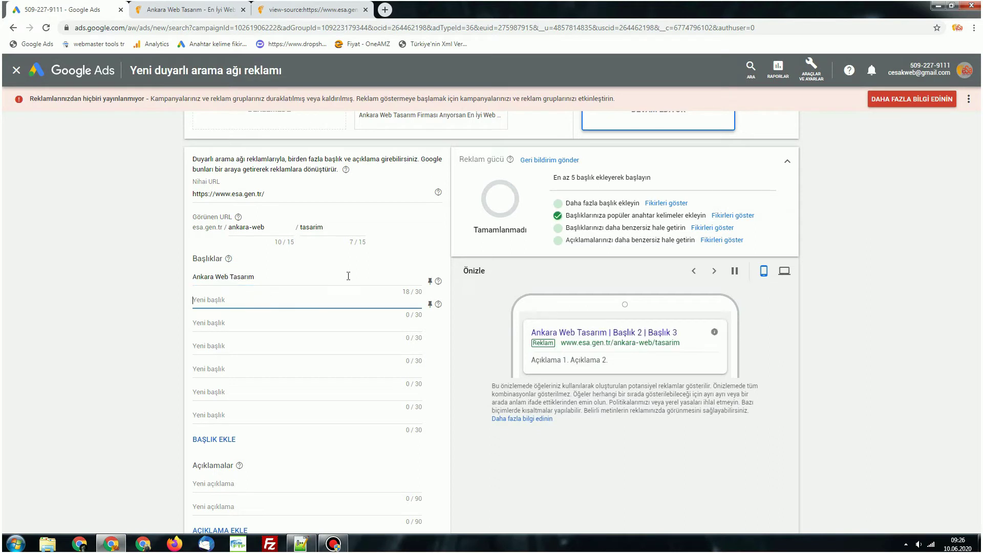
{"action": "type", "text": "SEO Uyumlu Web Tasarım"}
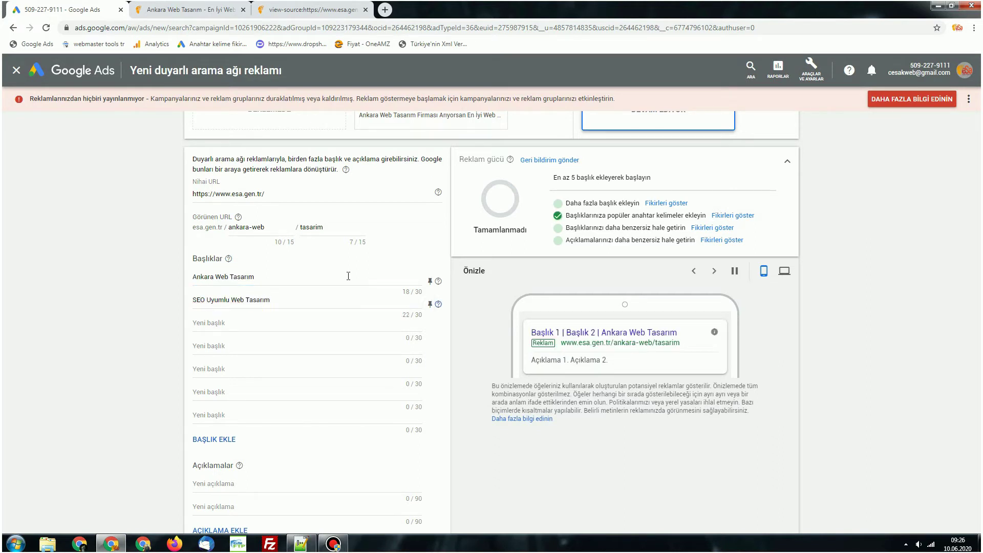
Set the responsive ad's third headline to "Ankara Web Tasarım Ajansı"
{"action": "key", "text": "Tab"}
{"action": "type", "text": "A"}
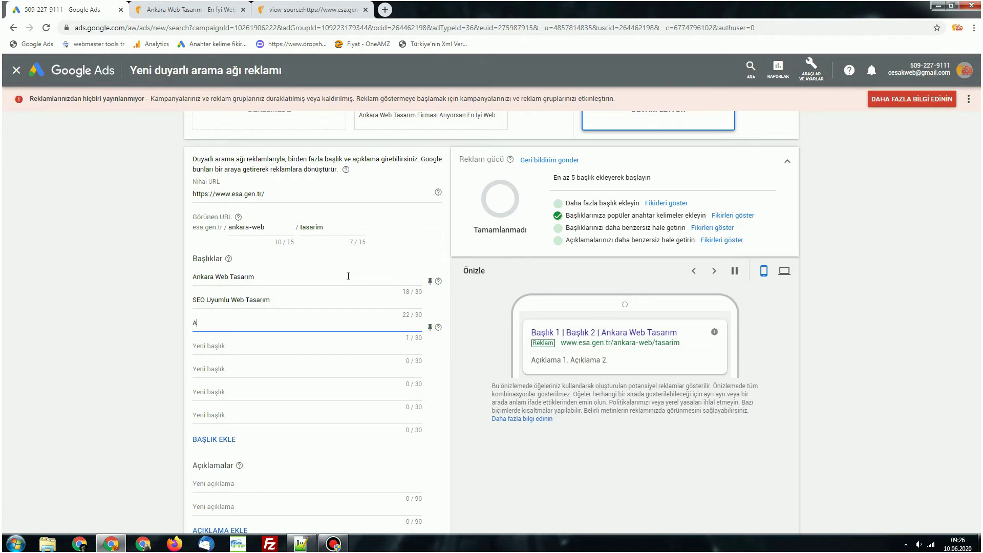
{"action": "type", "text": "Nkarankara Web TAs"}
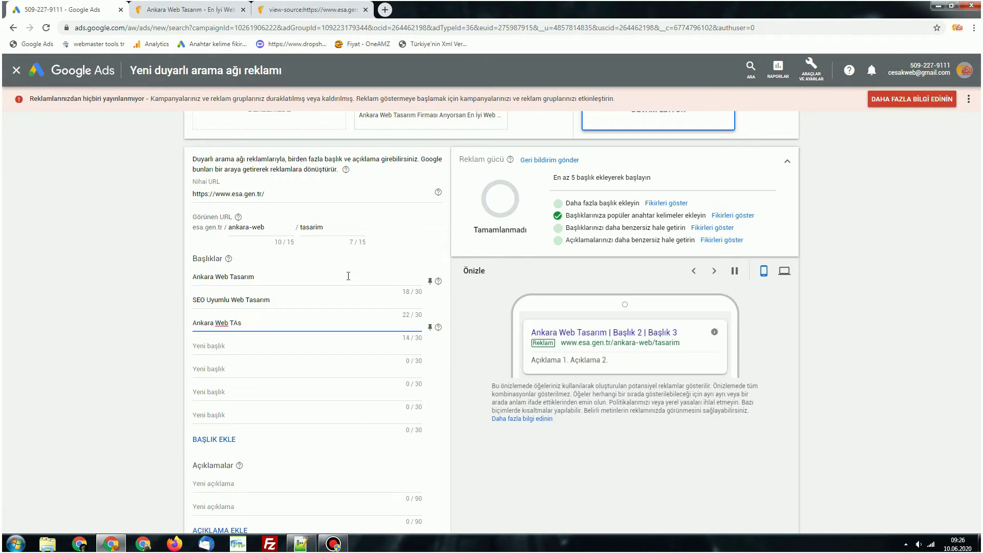
{"action": "type", "text": "arım Ajanbs"}
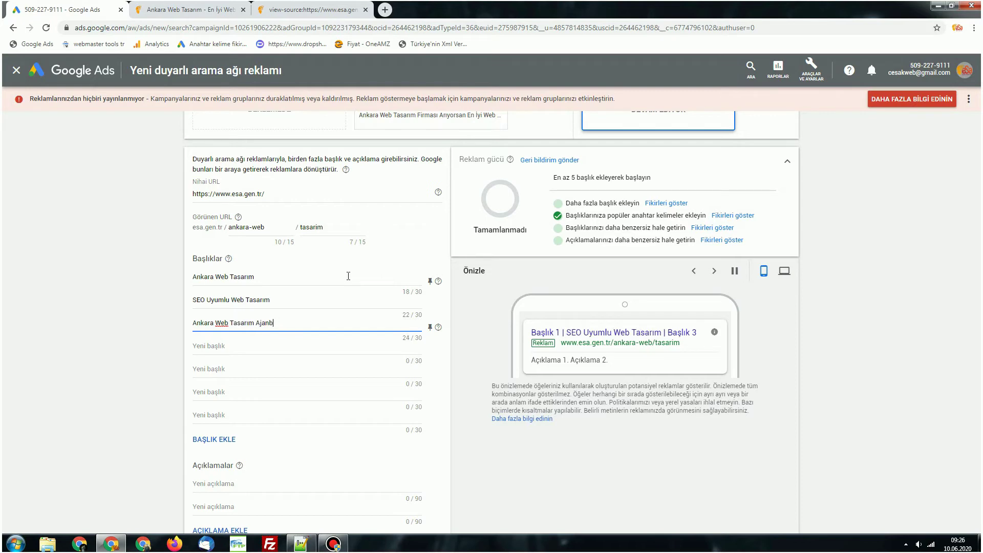
Set the fourth headline to "Ankara Web Tasarım Firması", reusing the opening words copied from the third headline
{"action": "left_click_drag", "start_coordinate": [257, 323], "coordinate": [193, 322]}
{"action": "key", "text": "ctrl+c"}
{"action": "left_click", "coordinate": [289, 346]}
{"action": "key", "text": "ctrl+v"}
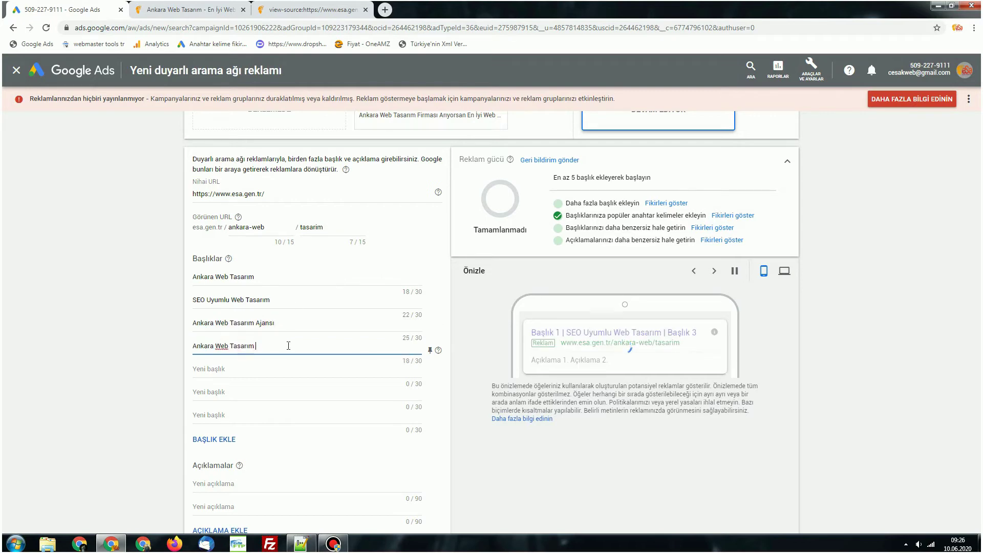
{"action": "type", "text": "Firması"}
{"action": "scroll", "coordinate": [437, 428], "scroll_direction": "down", "scroll_amount": 1}
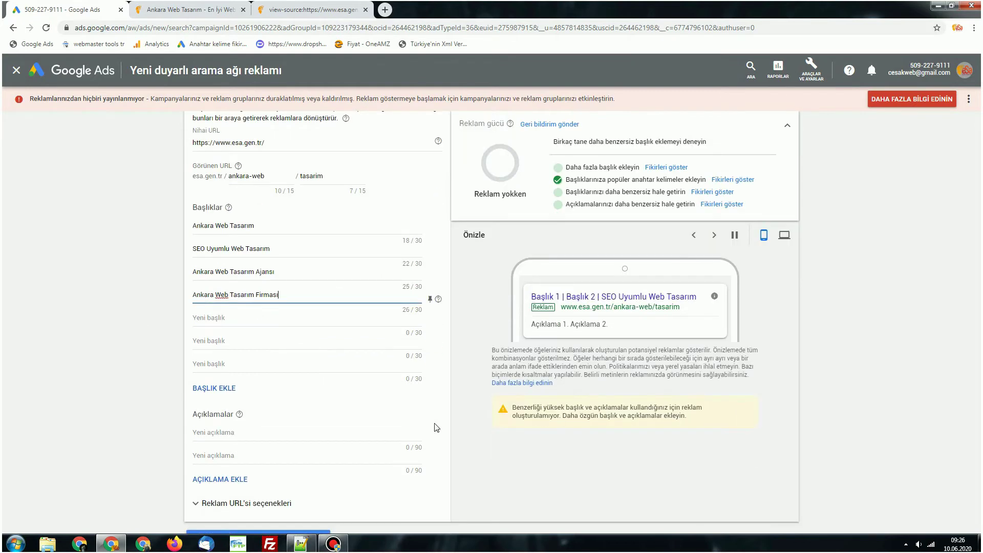
{"action": "left_click", "coordinate": [436, 427]}
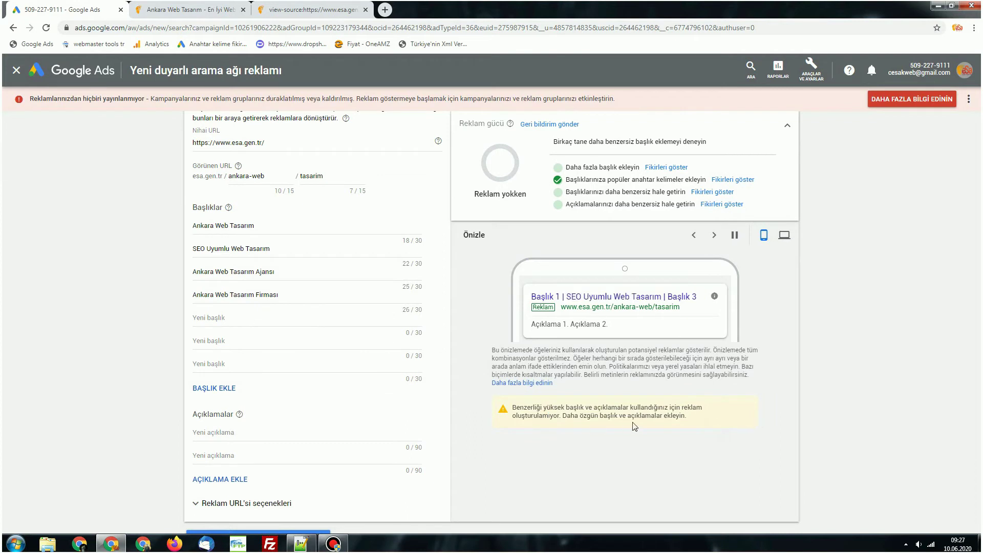
Set the responsive ad's fifth headline to "En İyi Web Siteleri Burada"
{"action": "left_click_drag", "start_coordinate": [512, 404], "coordinate": [702, 420]}
{"action": "left_click", "coordinate": [226, 323]}
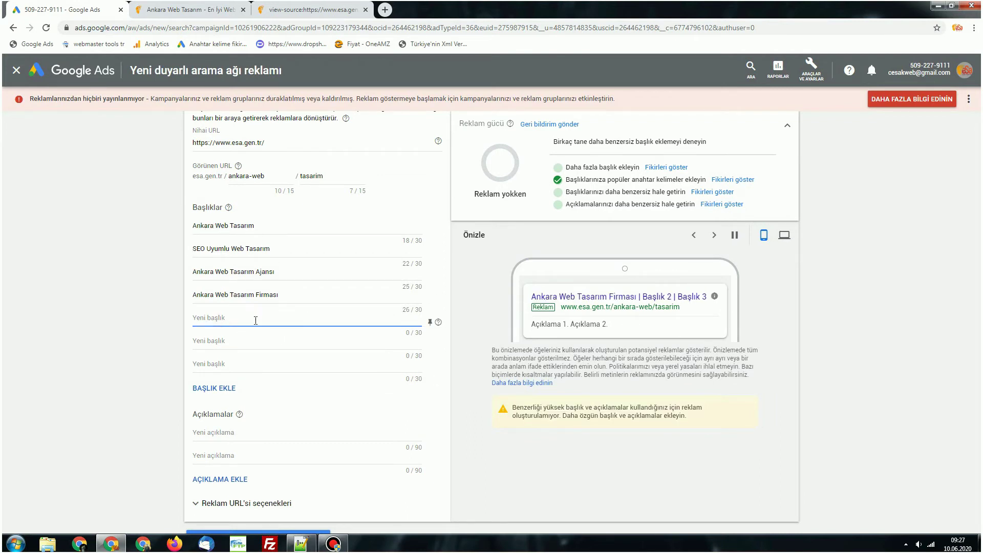
{"action": "type", "text": "En İyi Web Siteleri Burada"}
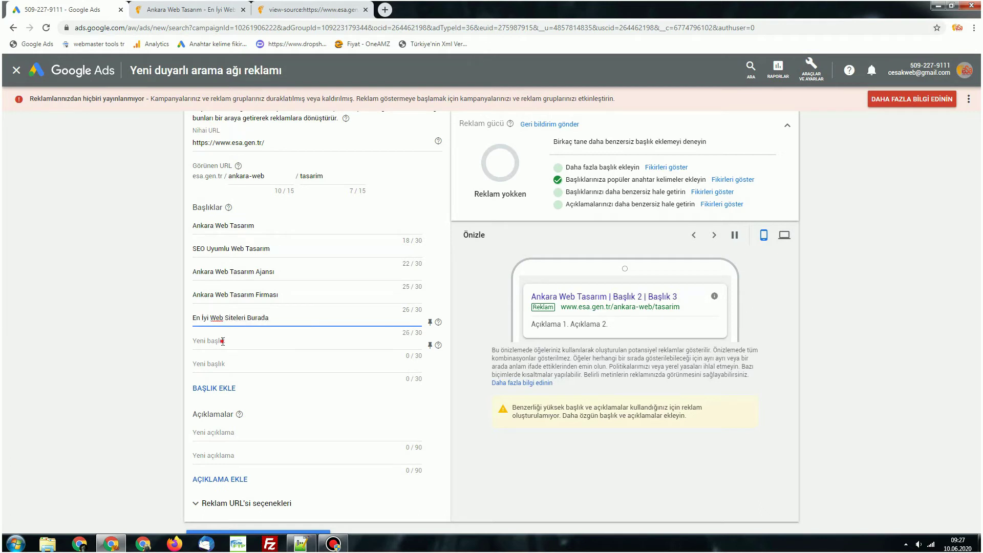
Set the sixth headline to "Uygun Fiyatlı Web Sitesi", keeping it within the 30-character limit
{"action": "left_click", "coordinate": [283, 341]}
{"action": "type", "text": "Uyf"}
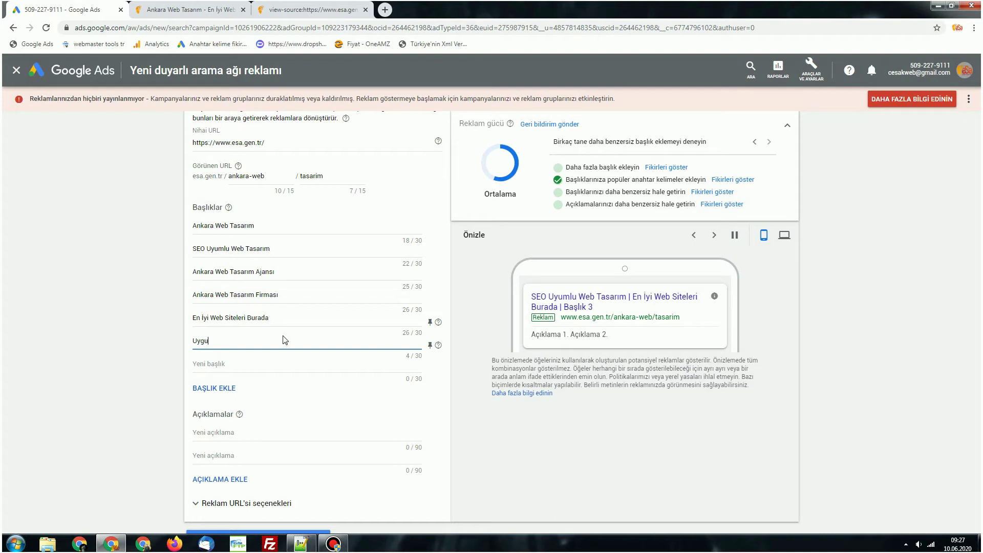
{"action": "type", "text": "un Fiyatlı We"}
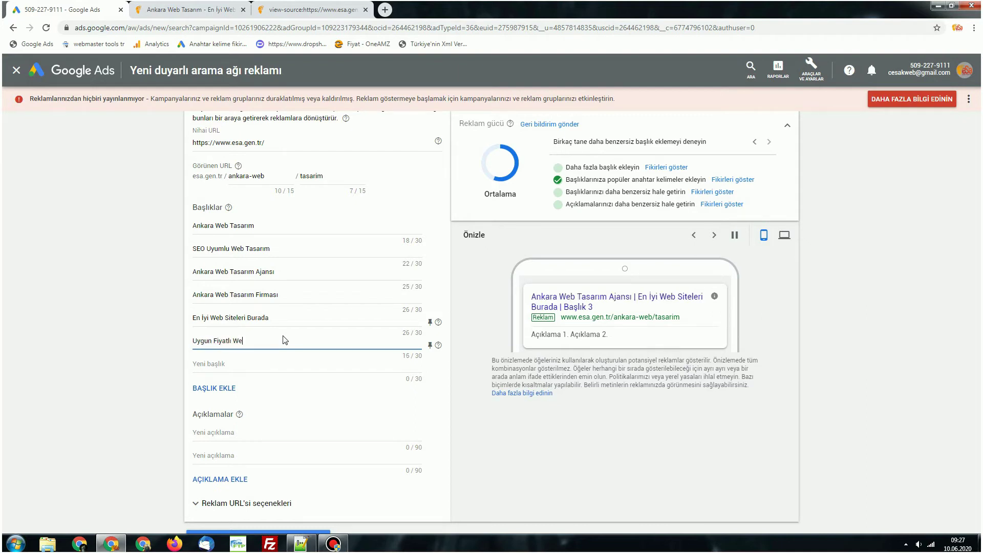
{"action": "type", "text": "b Sitei"}
{"action": "type", "text": "i Çö"}
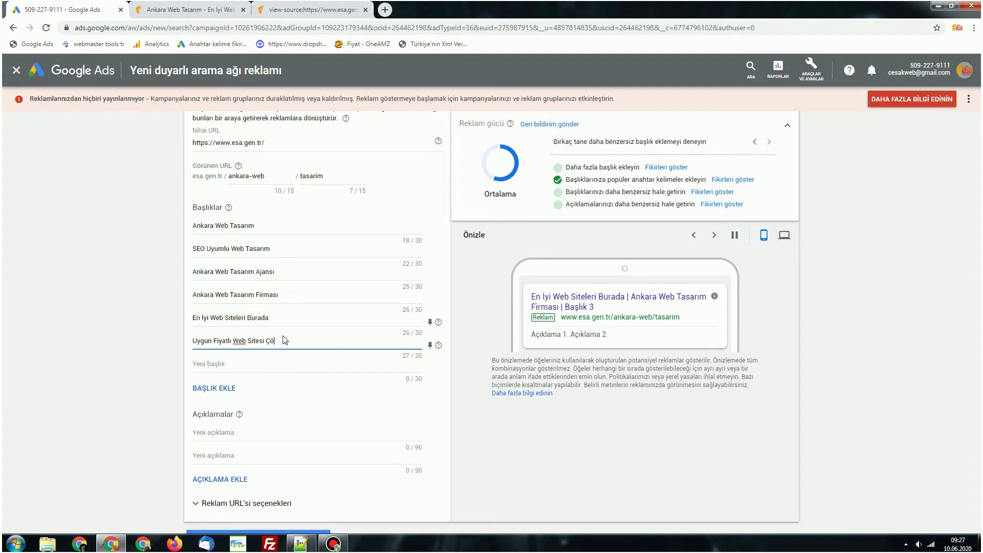
{"action": "type", "text": "zümler"}
{"action": "key", "text": "BackSpace"}
{"action": "key", "text": "BackSpace"}
{"action": "key", "text": "BackSpace"}
{"action": "key", "text": "BackSpace"}
{"action": "key", "text": "BackSpace"}
{"action": "key", "text": "BackSpace"}
{"action": "key", "text": "BackSpace"}
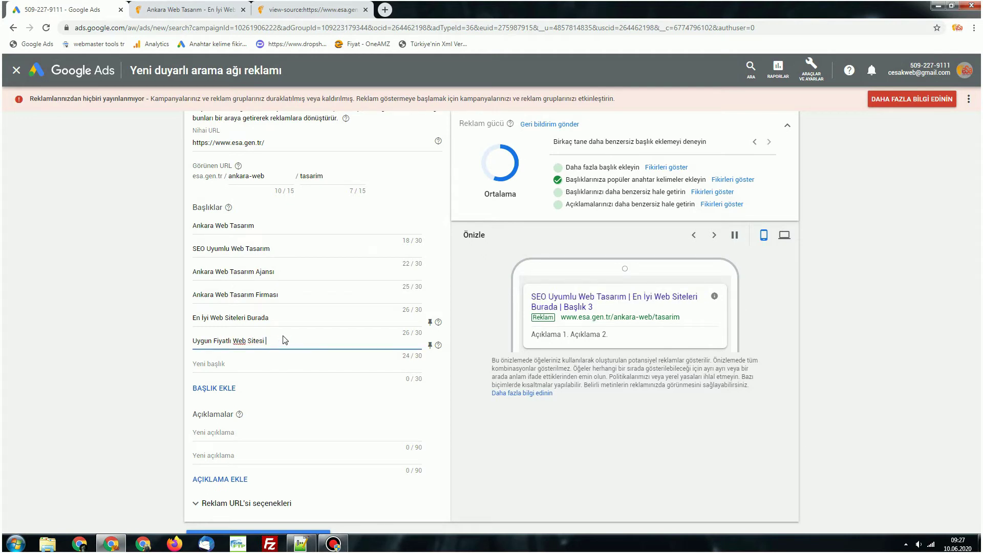
{"action": "key", "text": "Tab"}
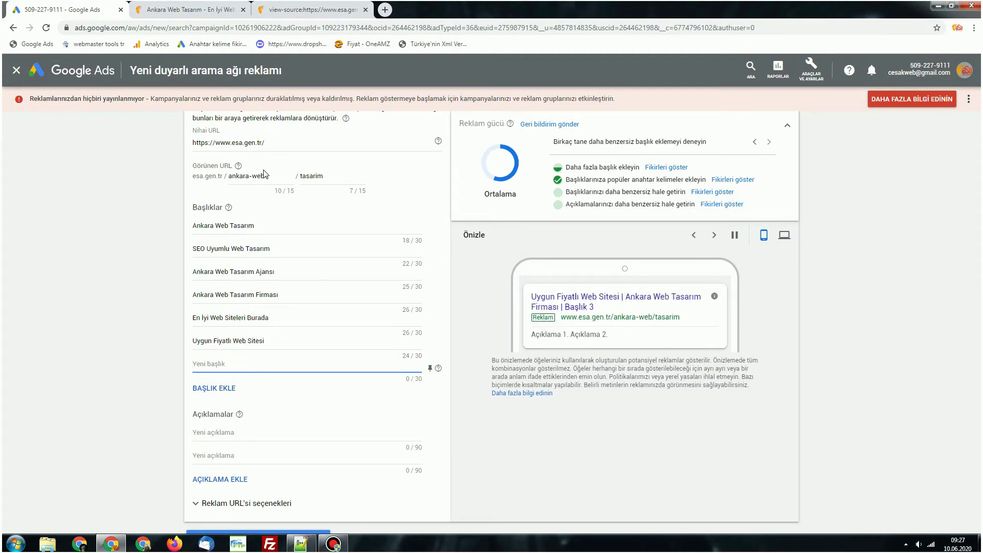
{"action": "type", "text": "An"}
{"action": "key", "text": "BackSpace"}
{"action": "key", "text": "BackSpace"}
Search Google for "web tasarım" in a new browser tab to find headline ideas
{"action": "left_click", "coordinate": [385, 9]}
{"action": "type", "text": "web tasaroım"}
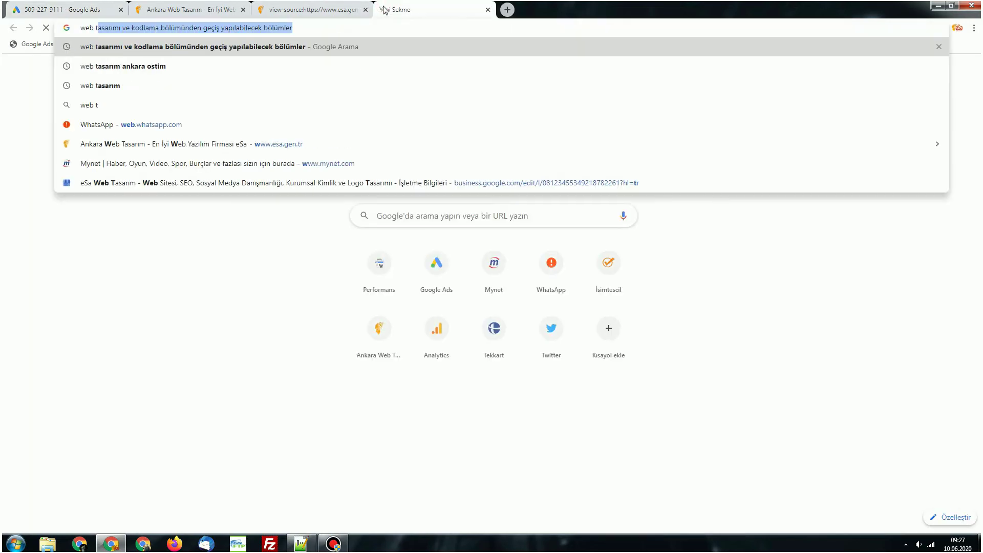
{"action": "key", "text": "BackSpace"}
{"action": "key", "text": "BackSpace"}
{"action": "key", "text": "BackSpace"}
{"action": "type", "text": "ım"}
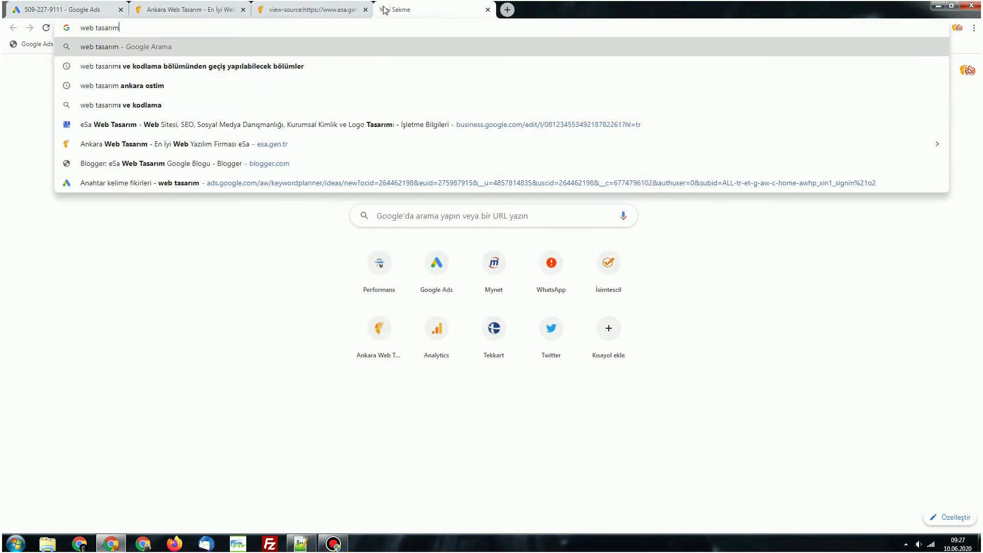
{"action": "key", "text": "Return"}
Examine the competitors' ads, organic listings and related searches in the "web tasarım" results for headline wording
{"action": "scroll", "coordinate": [66, 205], "scroll_direction": "down", "scroll_amount": 4}
{"action": "scroll", "coordinate": [133, 279], "scroll_direction": "up", "scroll_amount": 3}
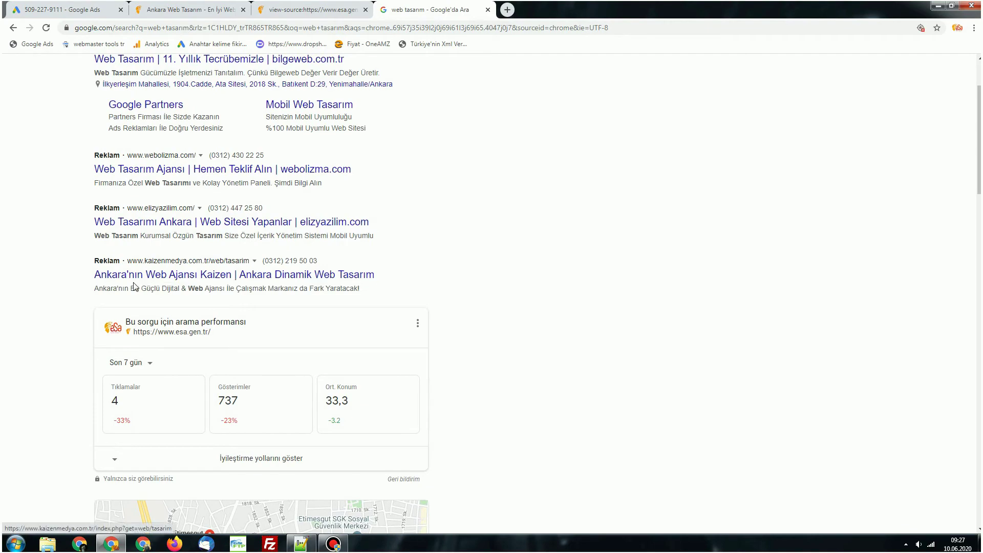
{"action": "scroll", "coordinate": [361, 275], "scroll_direction": "up", "scroll_amount": 1}
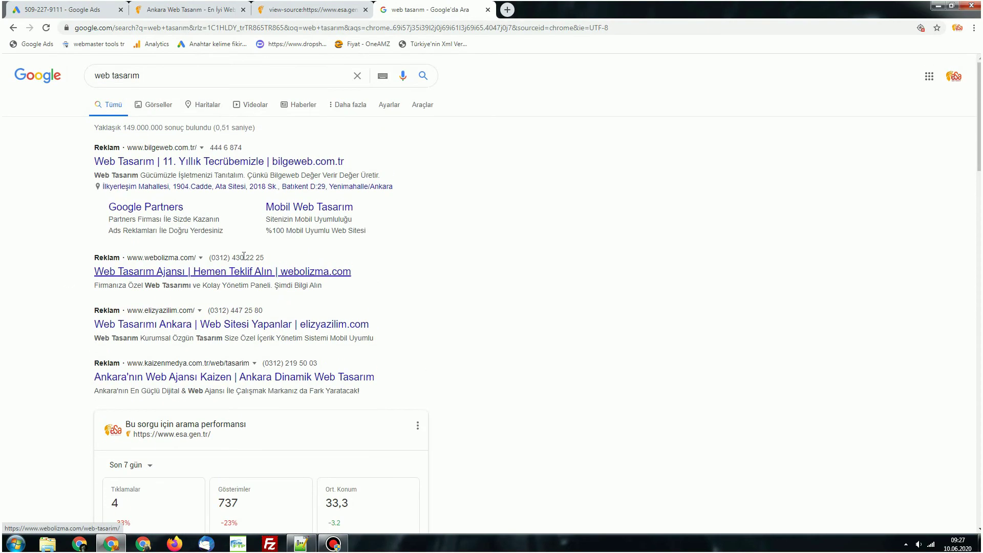
{"action": "middle_click", "coordinate": [525, 167]}
{"action": "scroll", "coordinate": [230, 317], "scroll_direction": "down", "scroll_amount": 15}
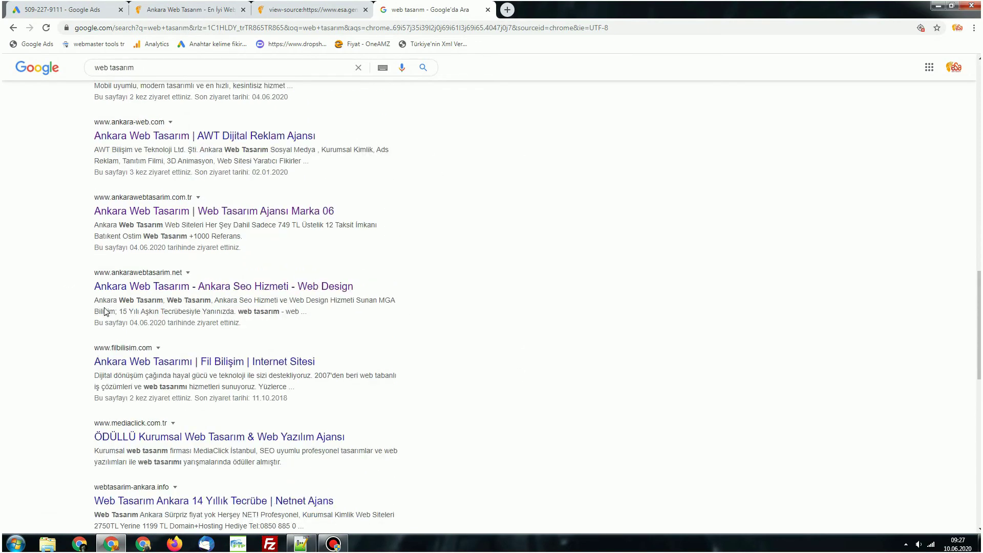
{"action": "scroll", "coordinate": [135, 313], "scroll_direction": "up", "scroll_amount": 12}
{"action": "scroll", "coordinate": [79, 358], "scroll_direction": "down", "scroll_amount": 15}
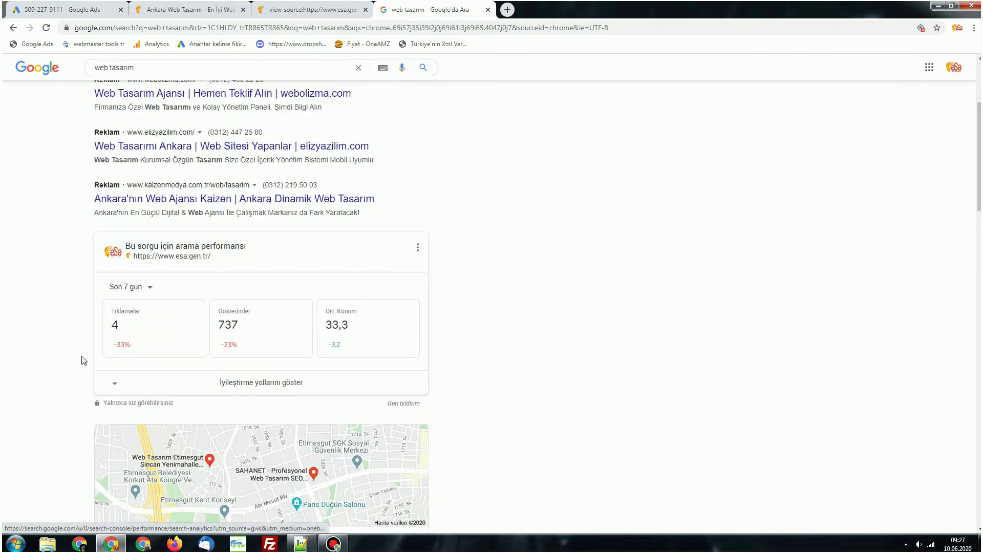
{"action": "scroll", "coordinate": [77, 357], "scroll_direction": "down", "scroll_amount": 5}
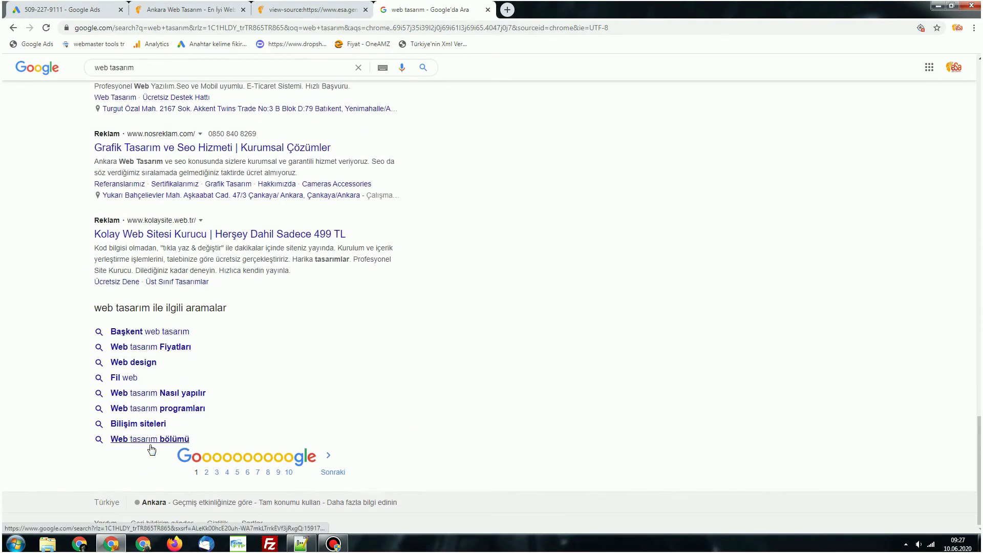
Return to the responsive ad in Google Ads and set the seventh headline to "Web Tasarım Fiyatları"
{"action": "key", "text": "ctrl+1"}
{"action": "left_click", "coordinate": [401, 5]}
{"action": "key", "text": "ctrl+1"}
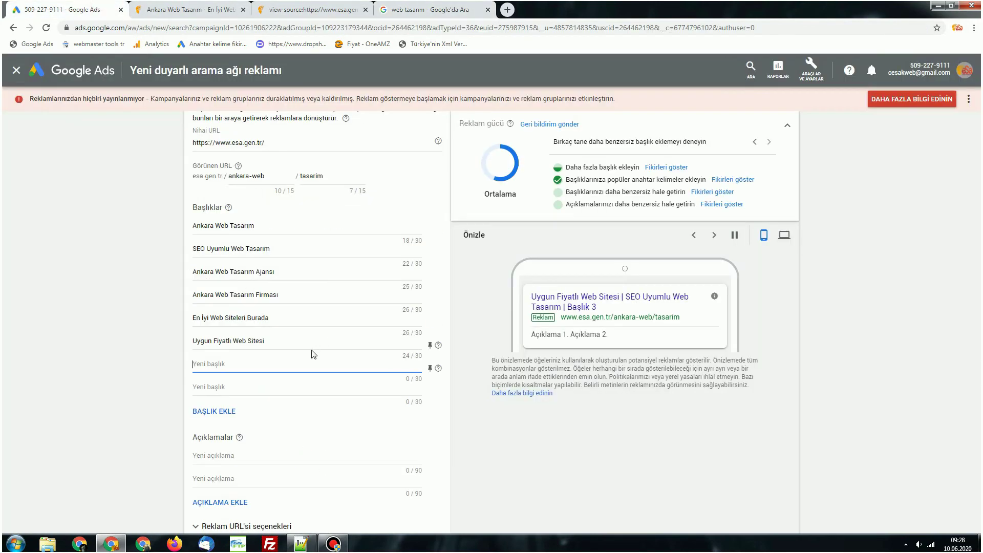
{"action": "type", "text": "Web Tasarım Fiyatları"}
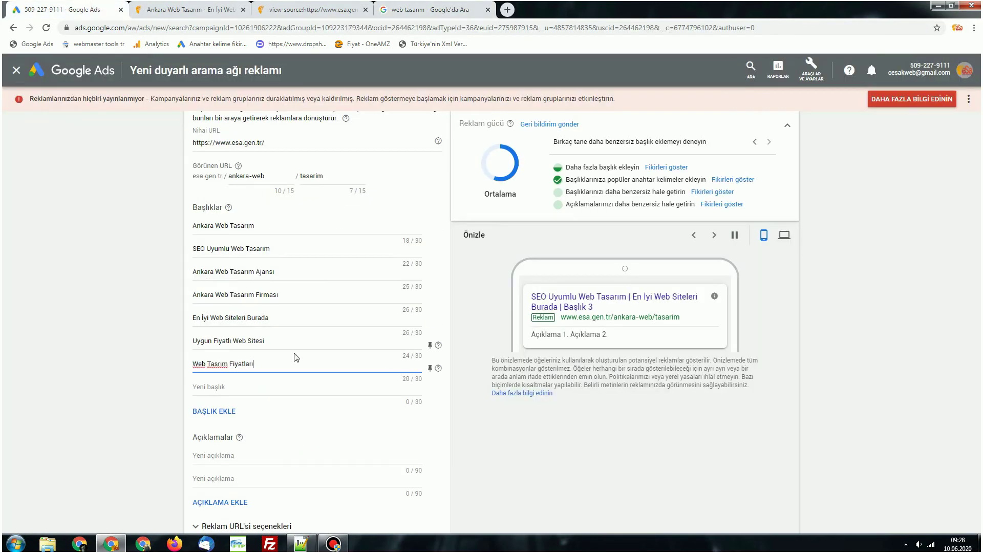
{"action": "left_click", "coordinate": [217, 364]}
{"action": "type", "text": "a"}
Set the eighth headline to "7/24 Hizmet" and the ninth to "En İyi Web Tasarımcı"
{"action": "left_click", "coordinate": [253, 384]}
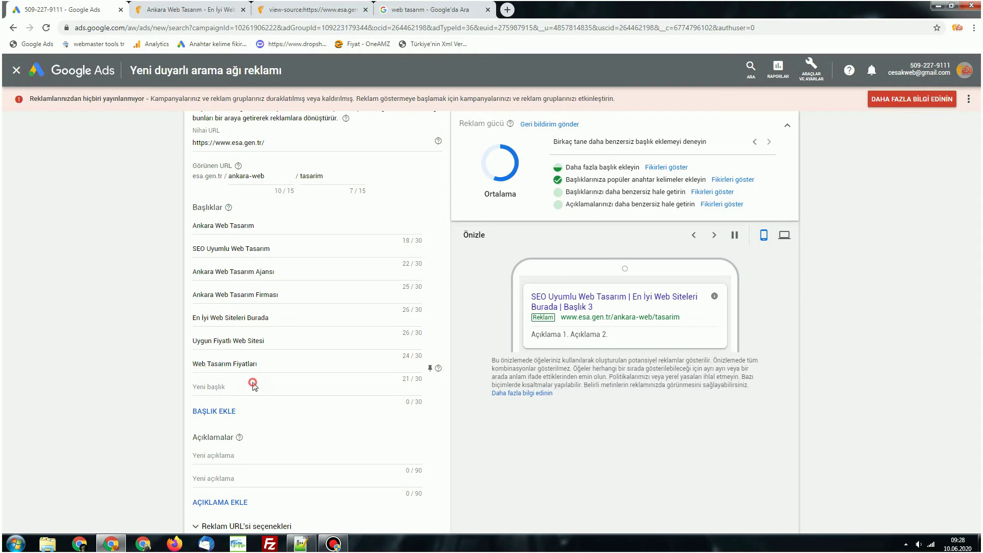
{"action": "type", "text": "7/24 H"}
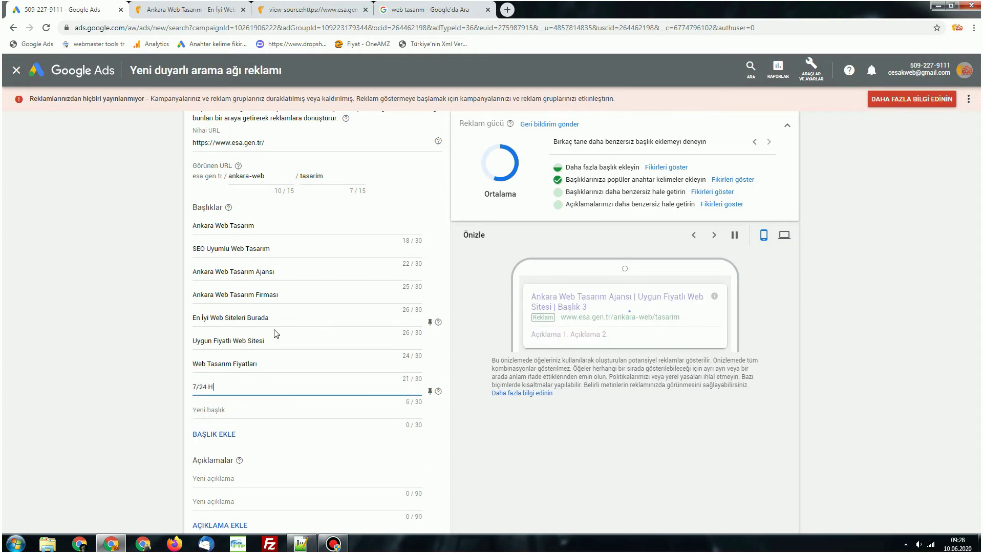
{"action": "type", "text": "izmet"}
{"action": "left_click", "coordinate": [236, 410]}
{"action": "type", "text": "En "}
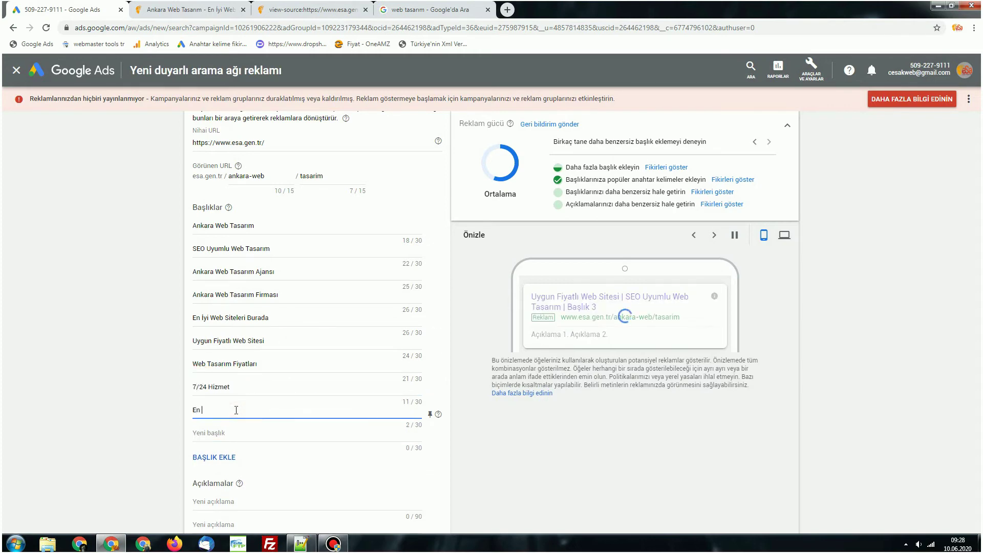
{"action": "type", "text": "İyi We"}
{"action": "key", "text": "BackSpace"}
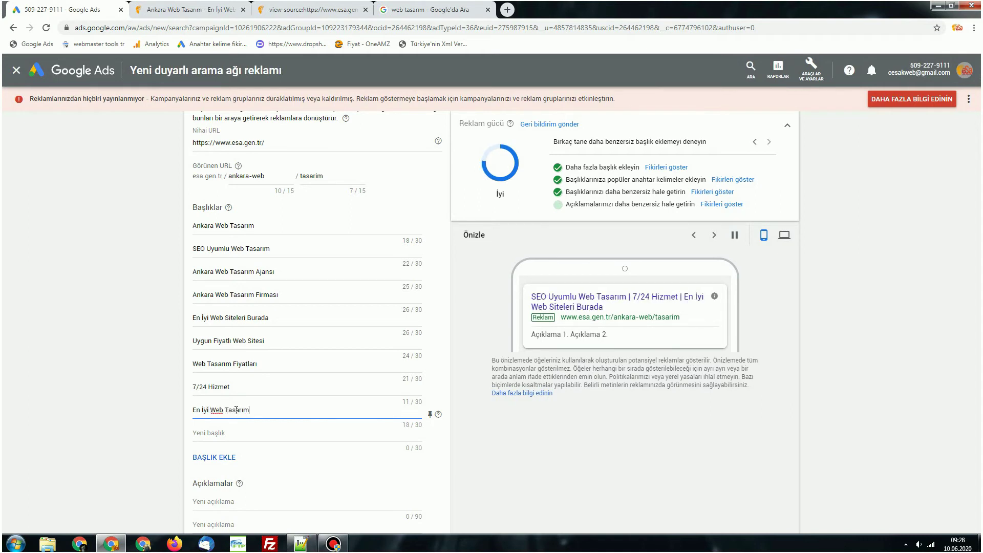
Set the tenth headline to "Ücretsiz Alan Adı" and the eleventh to "Ücretsiz Hosting"
{"action": "left_click", "coordinate": [224, 434]}
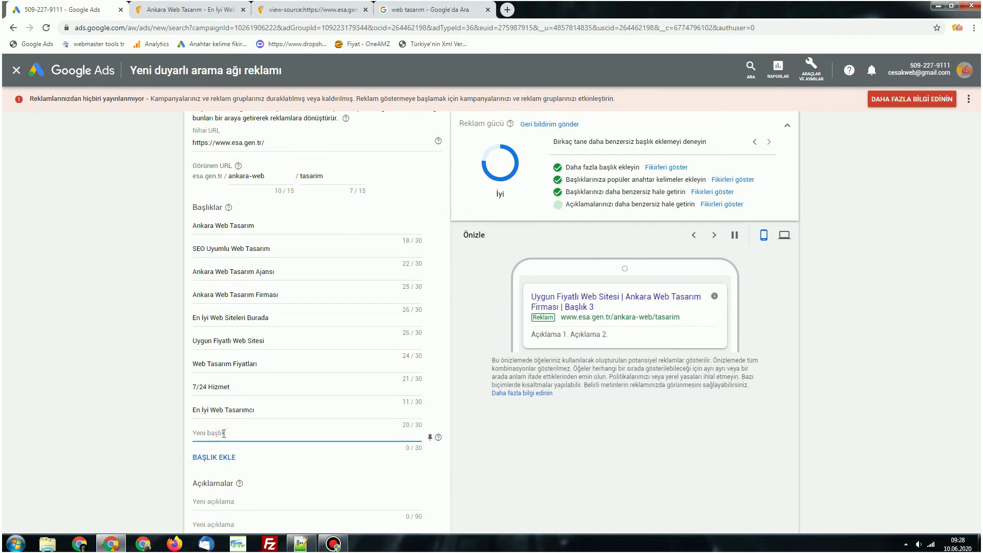
{"action": "type", "text": "Ücretsiz Alan AD"}
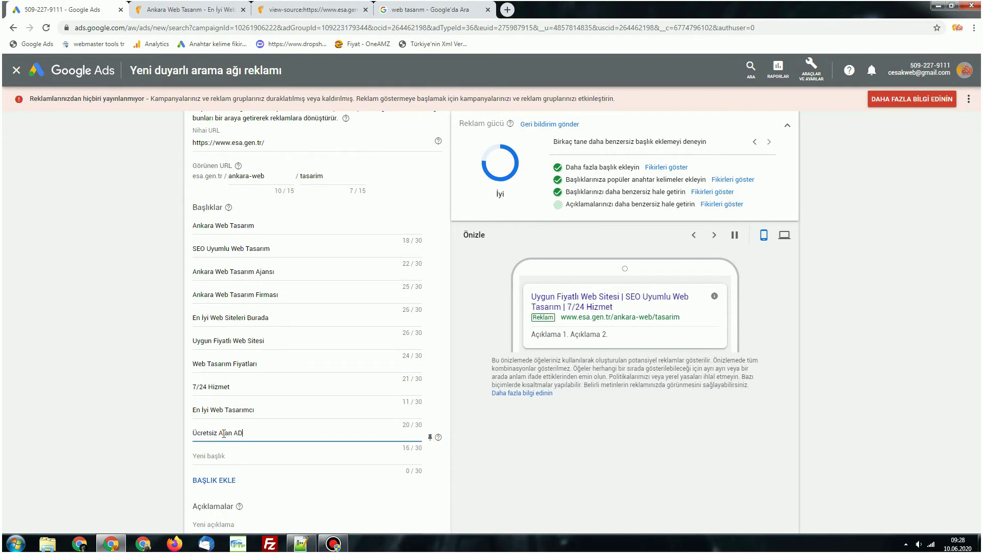
{"action": "key", "text": "Tab"}
{"action": "type", "text": "Ücr"}
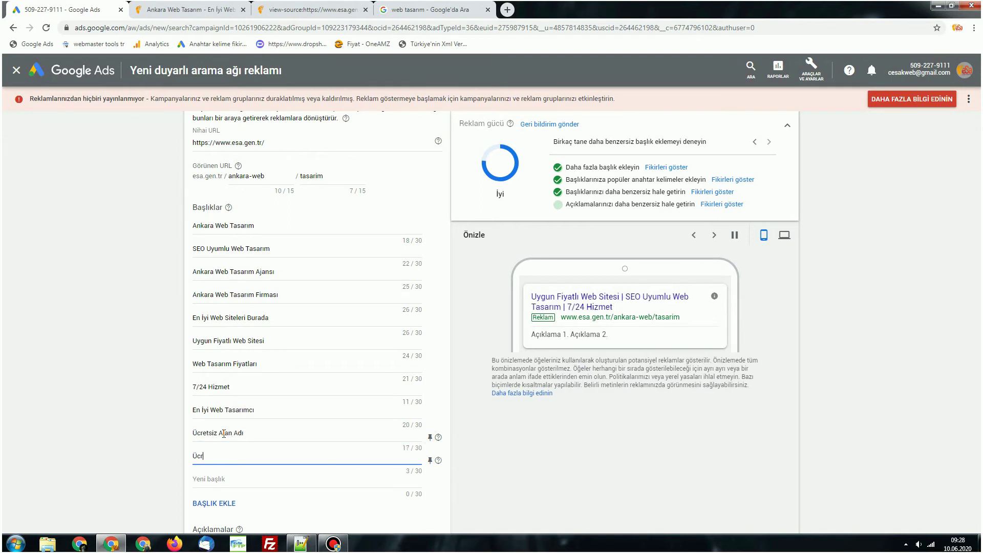
{"action": "type", "text": "etsiz Hosting"}
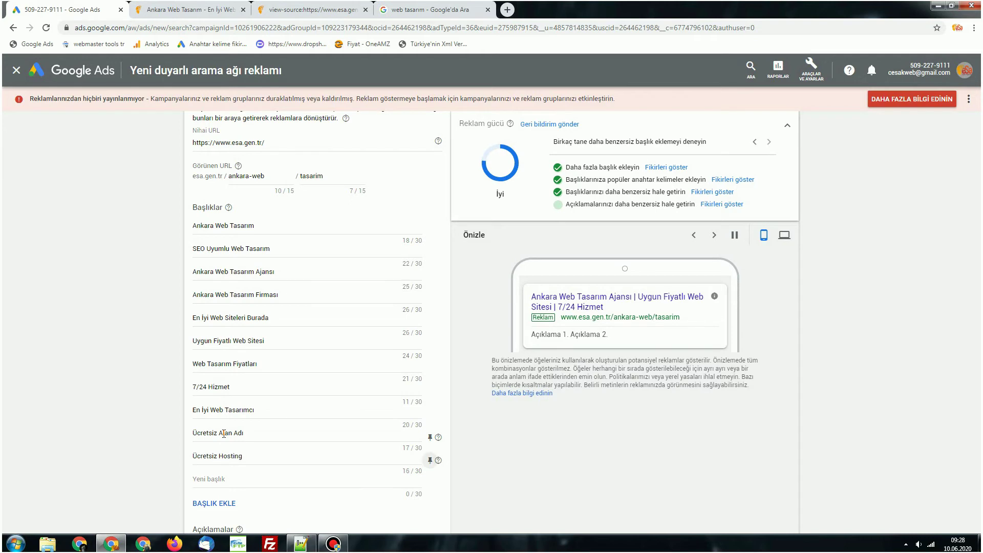
Set the responsive ad's twelfth headline to "Görülmeyen Kampayalar"
{"action": "scroll", "coordinate": [303, 381], "scroll_direction": "down", "scroll_amount": 2}
{"action": "left_click", "coordinate": [303, 381]}
{"action": "type", "text": "Görülmey"}
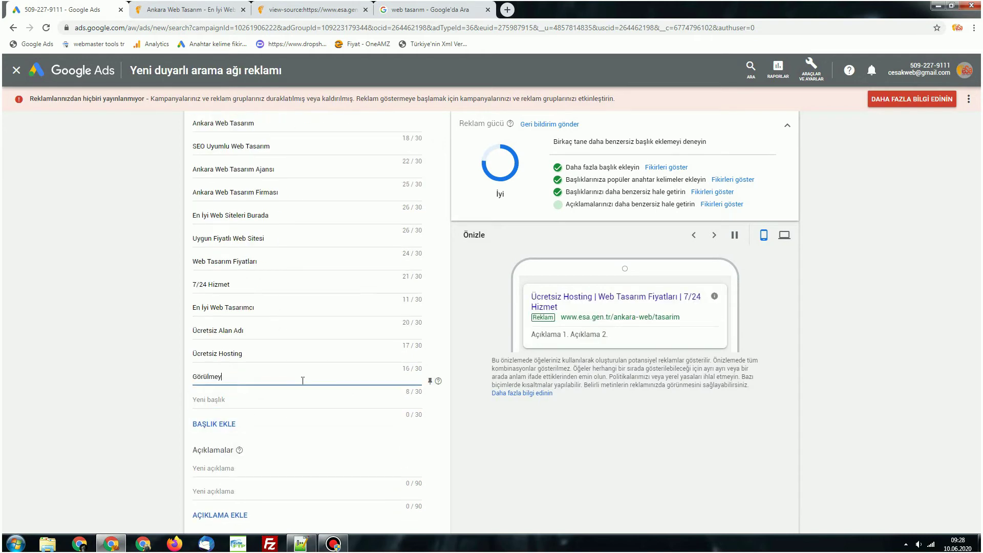
{"action": "type", "text": "en Kampayalar"}
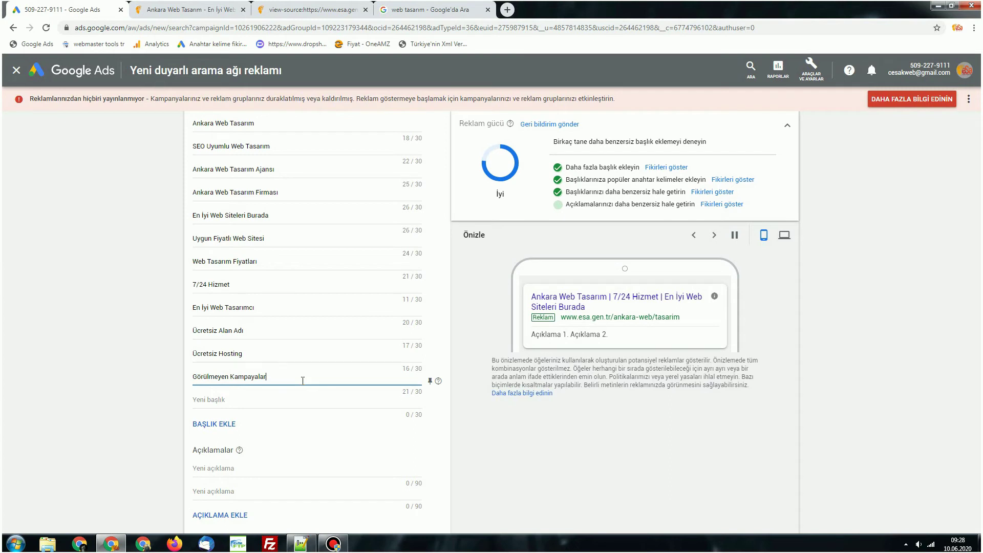
{"action": "left_click", "coordinate": [650, 468]}
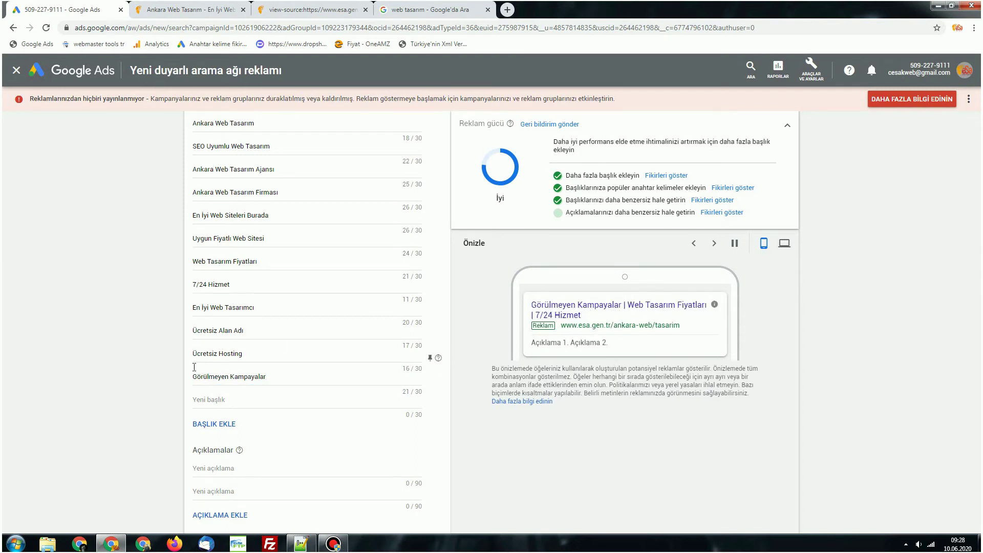
Set the responsive ad's thirteenth headline to "Ankara Web Yazılımı"
{"action": "left_click", "coordinate": [360, 401]}
{"action": "type", "text": "Ankara Web Yazıl"}
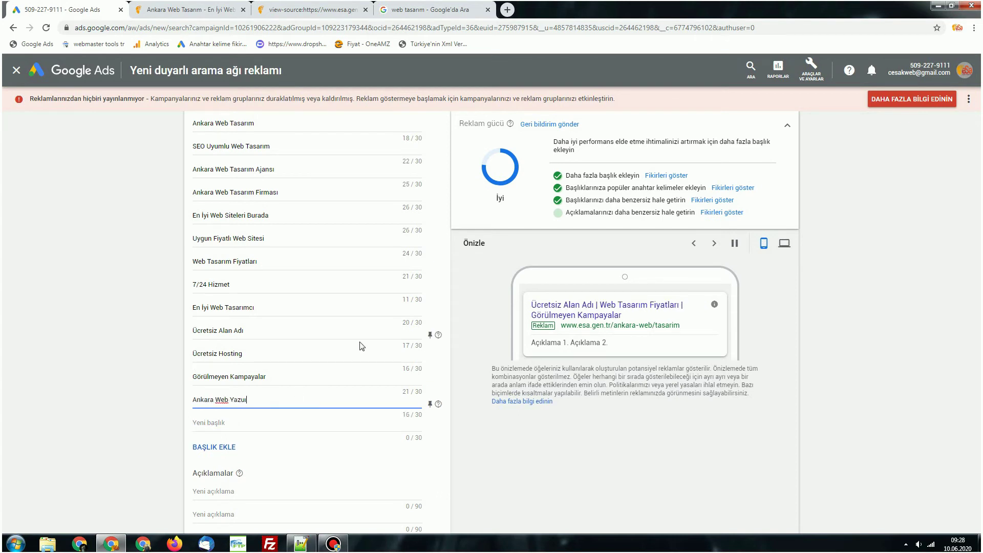
{"action": "type", "text": "ımı"}
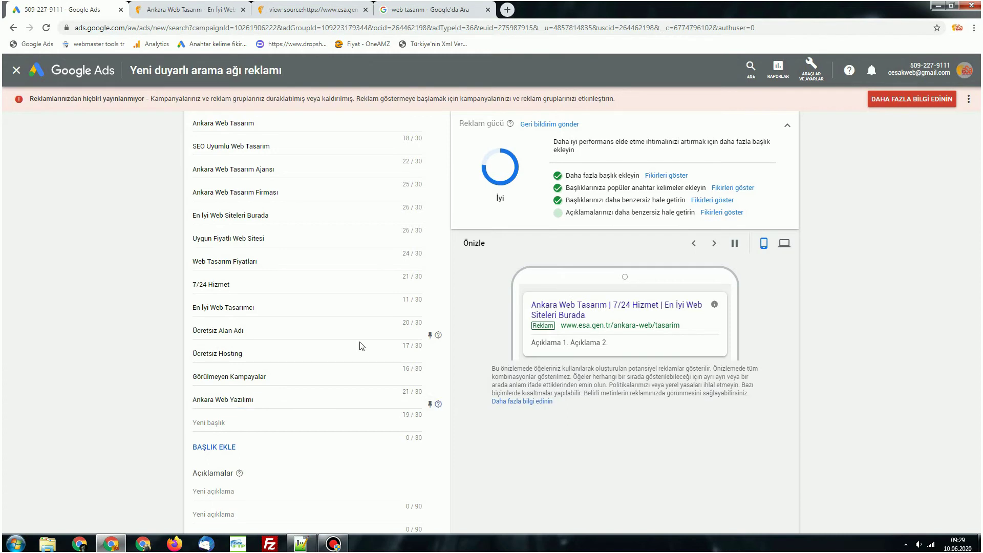
{"action": "key", "text": "Tab"}
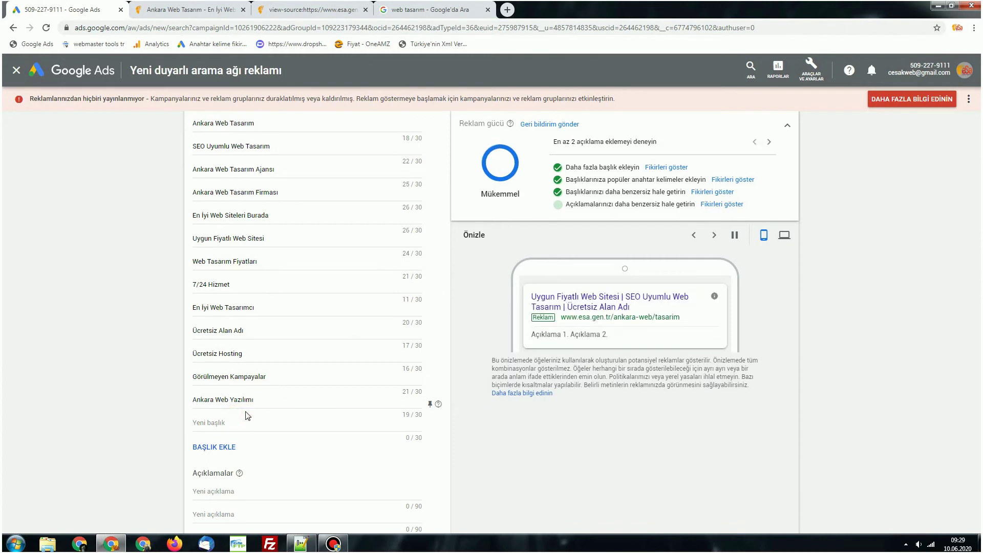
Set the fourteenth headline to "Ankara'da Web Sitesi Yaptır" and move on to the empty fifteenth headline
{"action": "left_click", "coordinate": [245, 420]}
{"action": "type", "text": "Ankara'"}
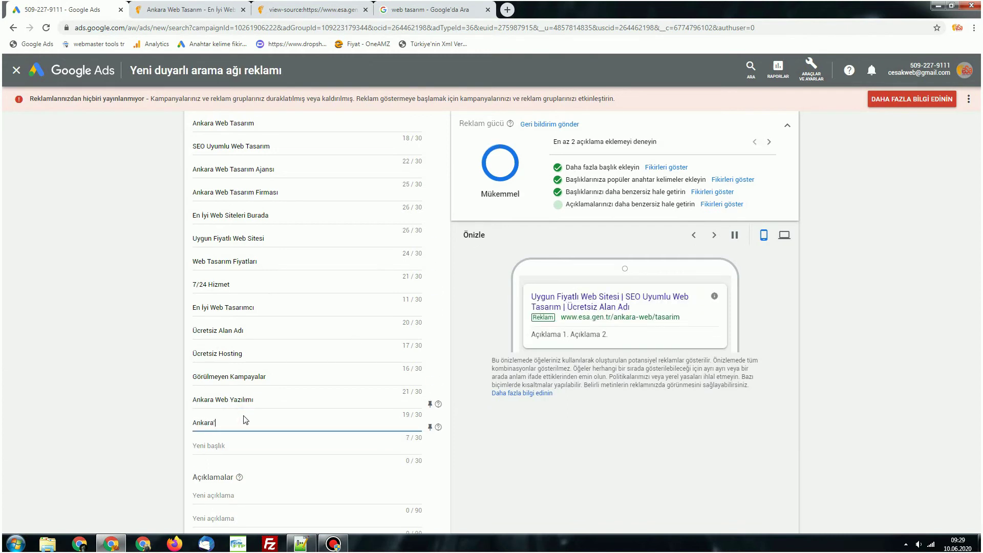
{"action": "type", "text": "da Web Si"}
{"action": "type", "text": "tes"}
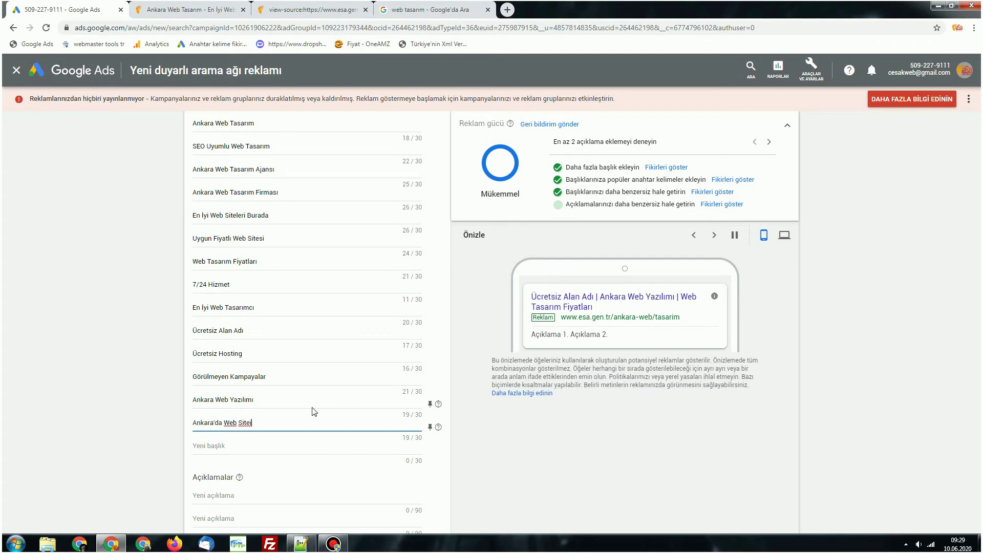
{"action": "type", "text": "i Yaptır"}
{"action": "left_click", "coordinate": [247, 445]}
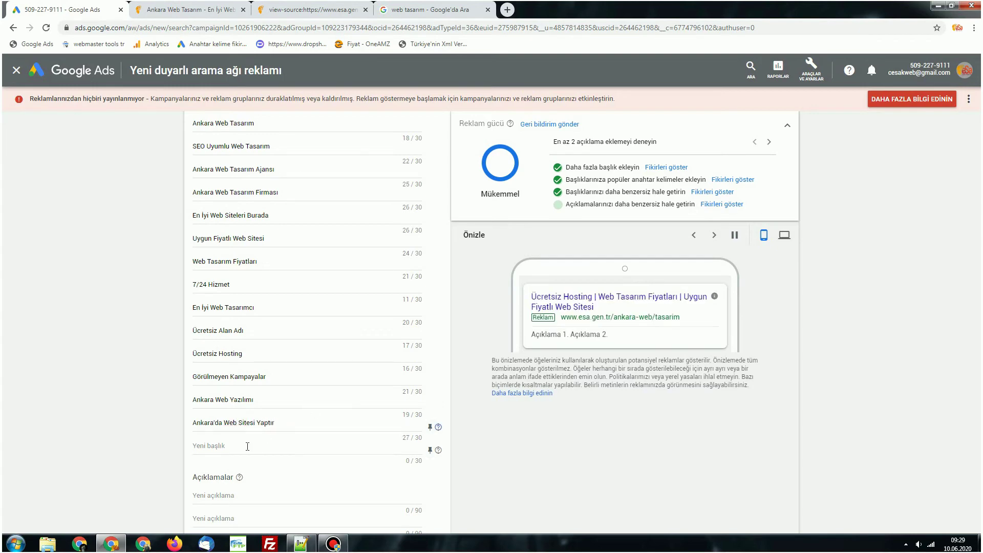
{"action": "scroll", "coordinate": [218, 356], "scroll_direction": "down", "scroll_amount": 2}
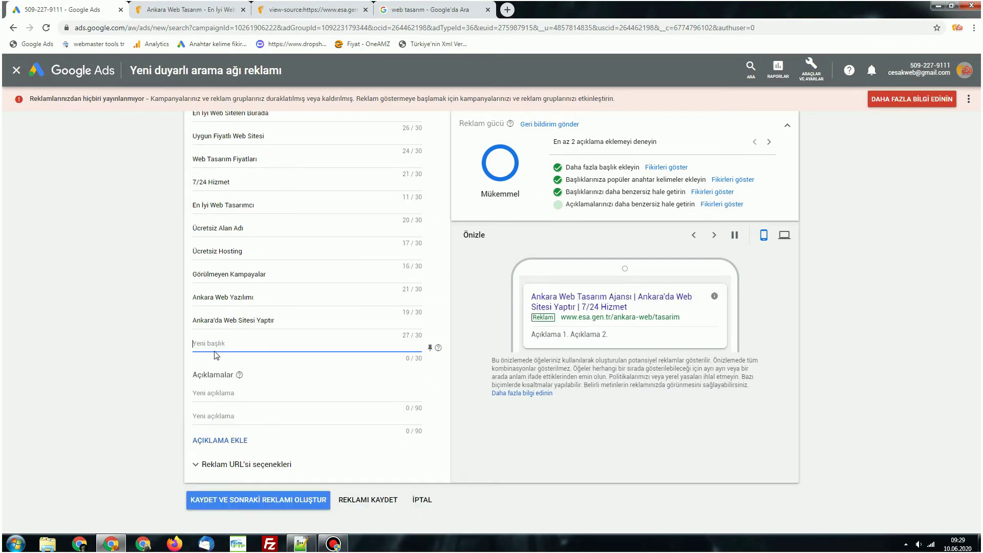
{"action": "scroll", "coordinate": [380, 331], "scroll_direction": "up", "scroll_amount": 2}
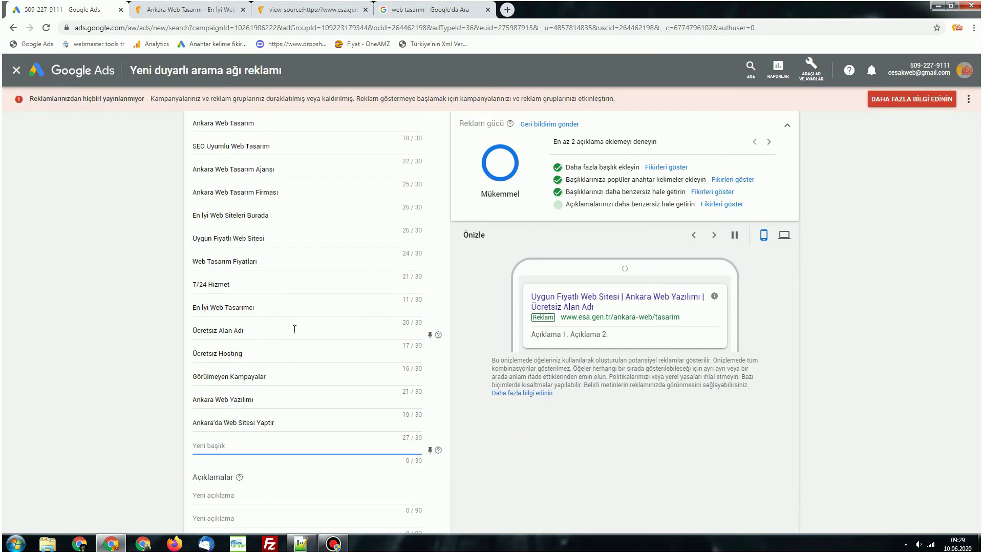
Set the responsive ad's fifteenth headline to "Web Tasarım Danışmanı"
{"action": "scroll", "coordinate": [221, 354], "scroll_direction": "down", "scroll_amount": 2}
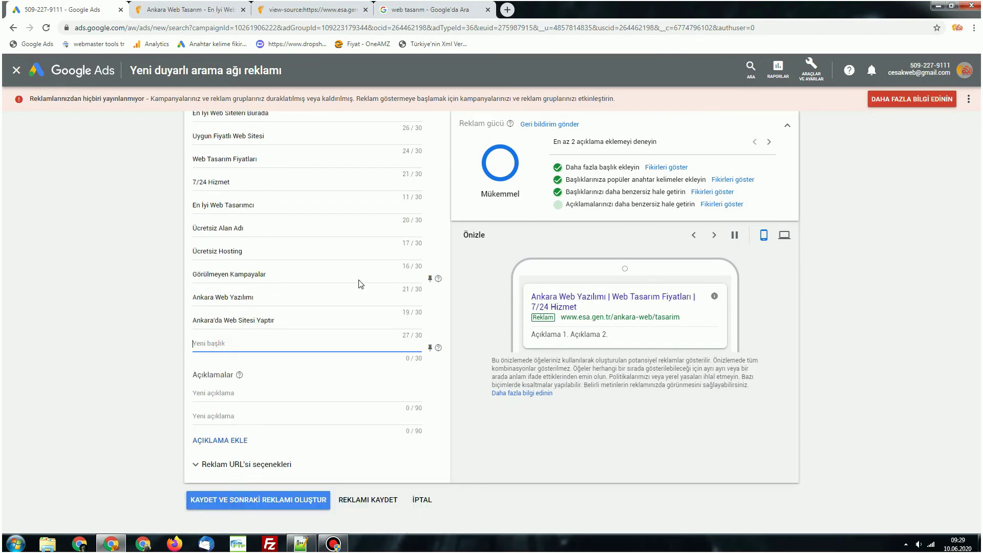
{"action": "left_click", "coordinate": [207, 393]}
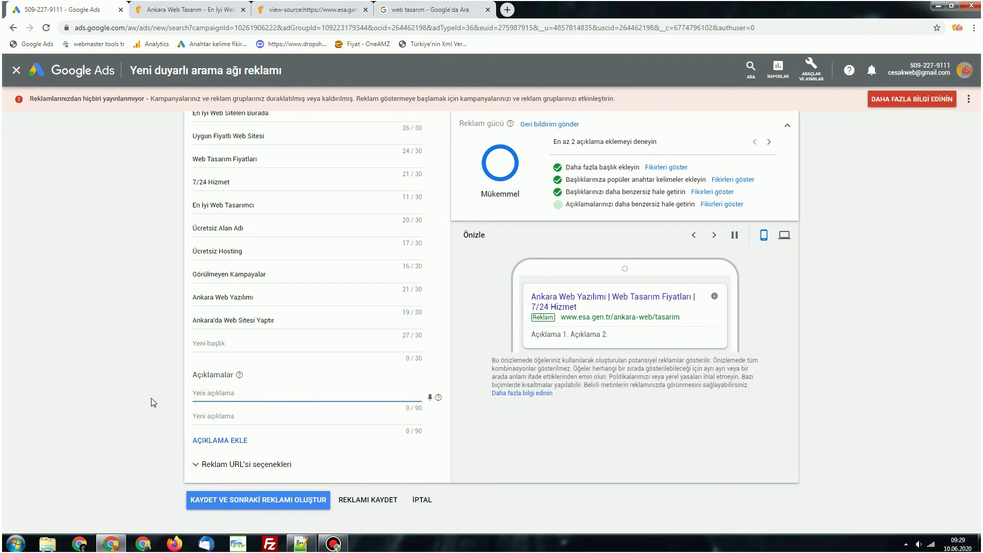
{"action": "left_click", "coordinate": [223, 345]}
{"action": "scroll", "coordinate": [153, 397], "scroll_direction": "up", "scroll_amount": 4}
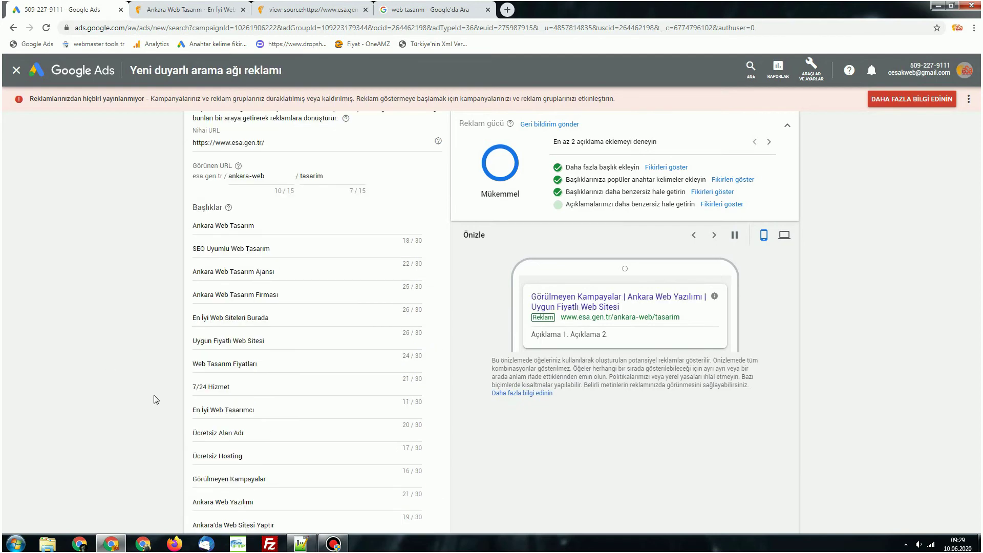
{"action": "scroll", "coordinate": [117, 357], "scroll_direction": "down", "scroll_amount": 1}
{"action": "scroll", "coordinate": [117, 357], "scroll_direction": "down", "scroll_amount": 2}
{"action": "scroll", "coordinate": [116, 357], "scroll_direction": "up", "scroll_amount": 2}
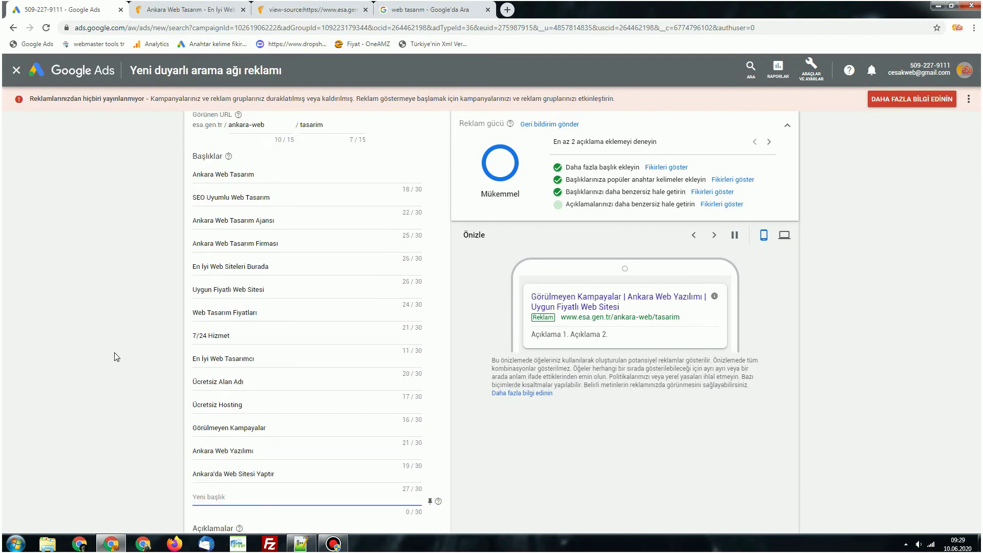
{"action": "scroll", "coordinate": [117, 357], "scroll_direction": "down", "scroll_amount": 1}
{"action": "type", "text": "Web "}
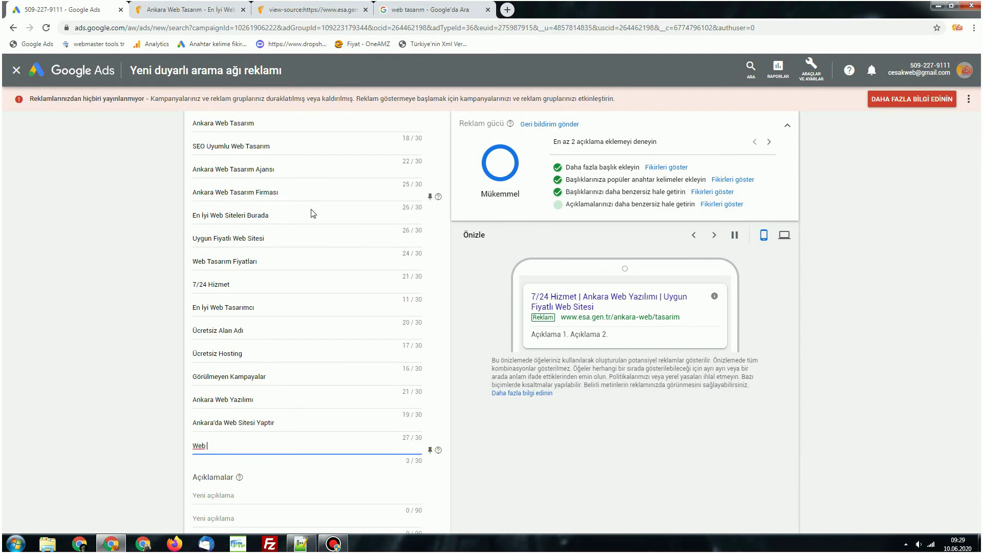
{"action": "type", "text": "Tasarım Danışmanı"}
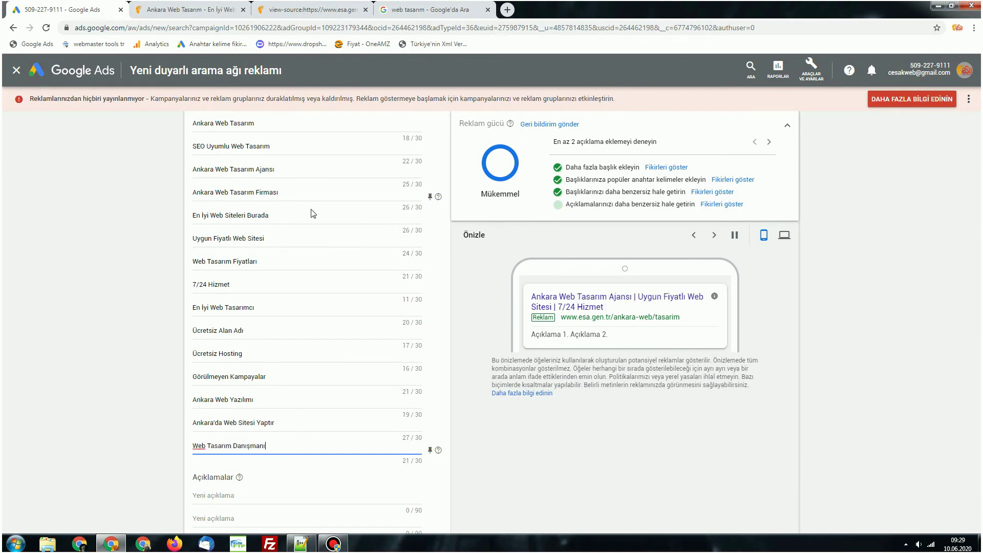
Write the first description as "Ankara Web Tasarım Firması Olarak eSa Sizlere SEO Uyumlu Web Siteleri Yapar."
{"action": "scroll", "coordinate": [320, 266], "scroll_direction": "down", "scroll_amount": 1}
{"action": "left_click", "coordinate": [189, 389]}
{"action": "scroll", "coordinate": [220, 390], "scroll_direction": "down", "scroll_amount": 1}
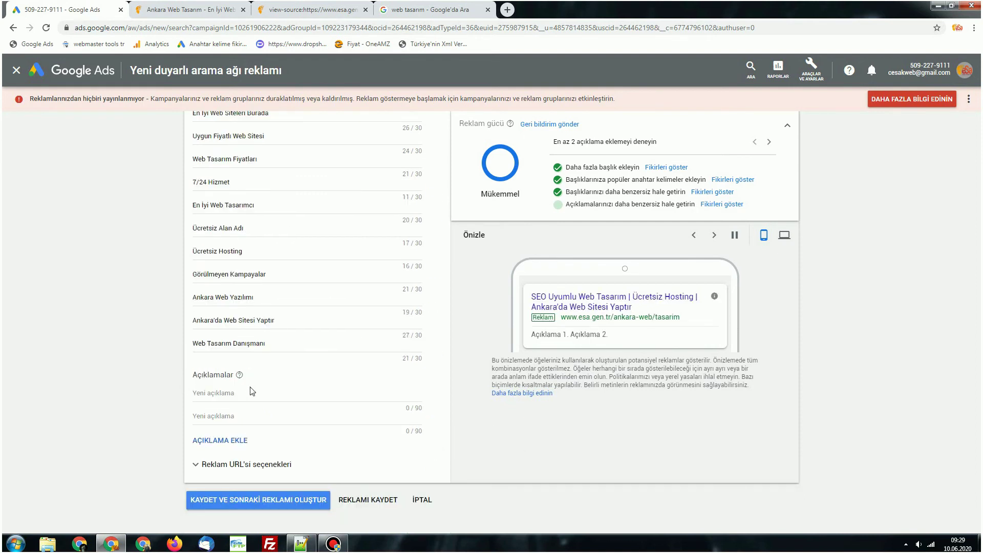
{"action": "left_click", "coordinate": [221, 393]}
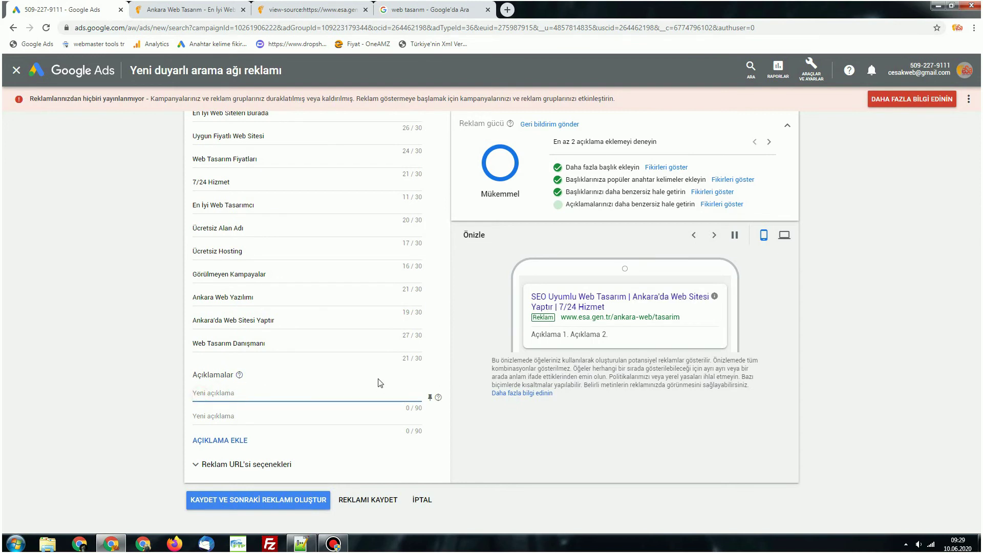
{"action": "type", "text": "Ankara Web Tasarım Firması"}
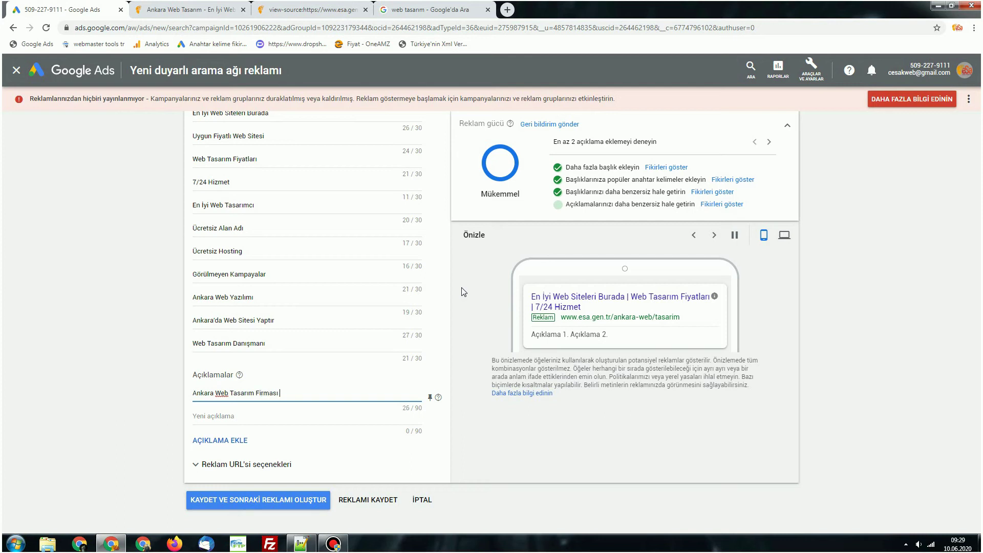
{"action": "type", "text": " Olarak eSa"}
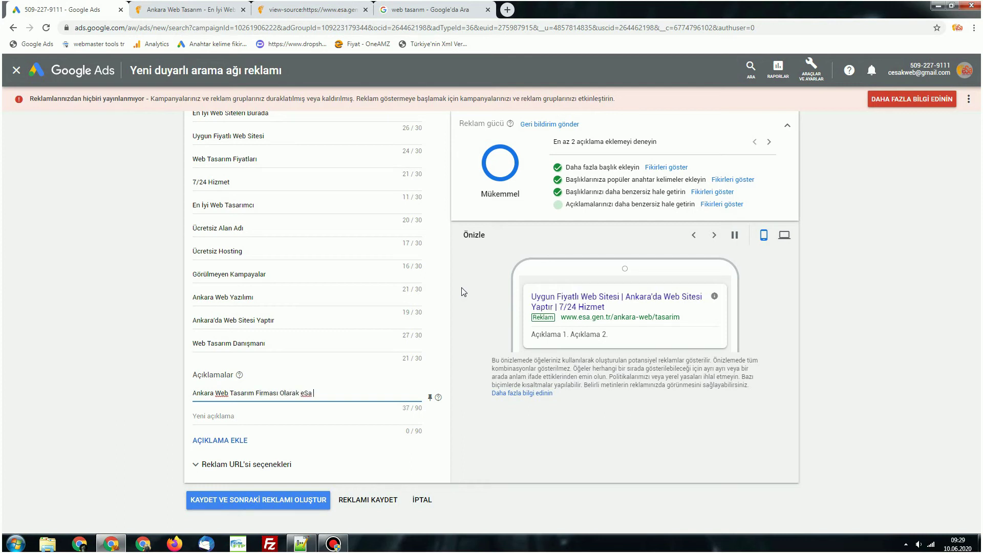
{"action": "type", "text": " Sizlere"}
{"action": "scroll", "coordinate": [288, 262], "scroll_direction": "up", "scroll_amount": 3}
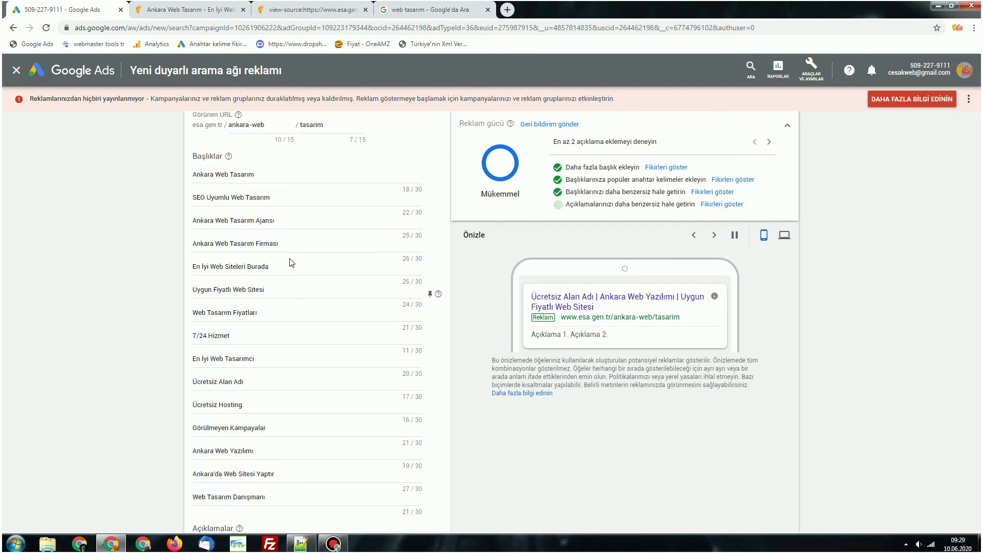
{"action": "type", "text": "SEO U"}
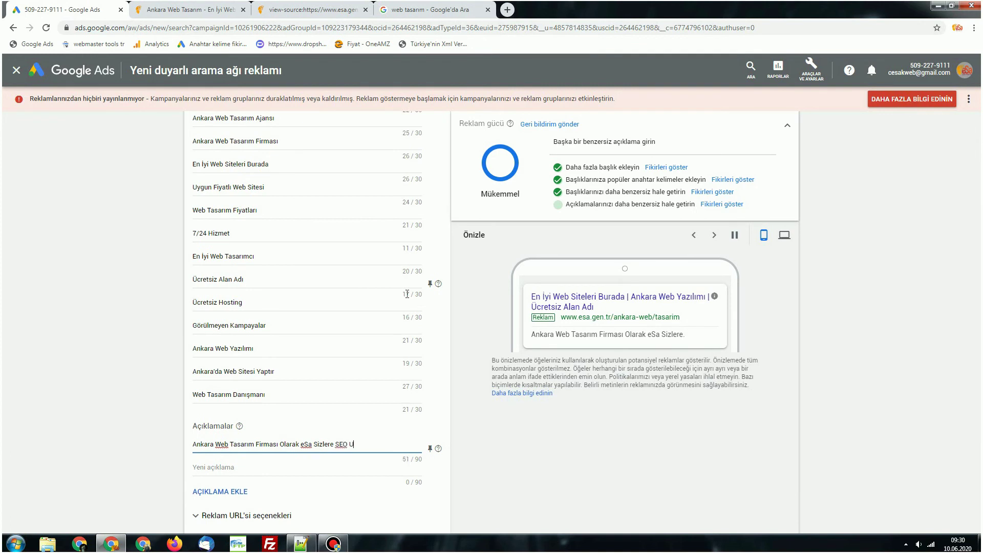
{"action": "type", "text": "uyu"}
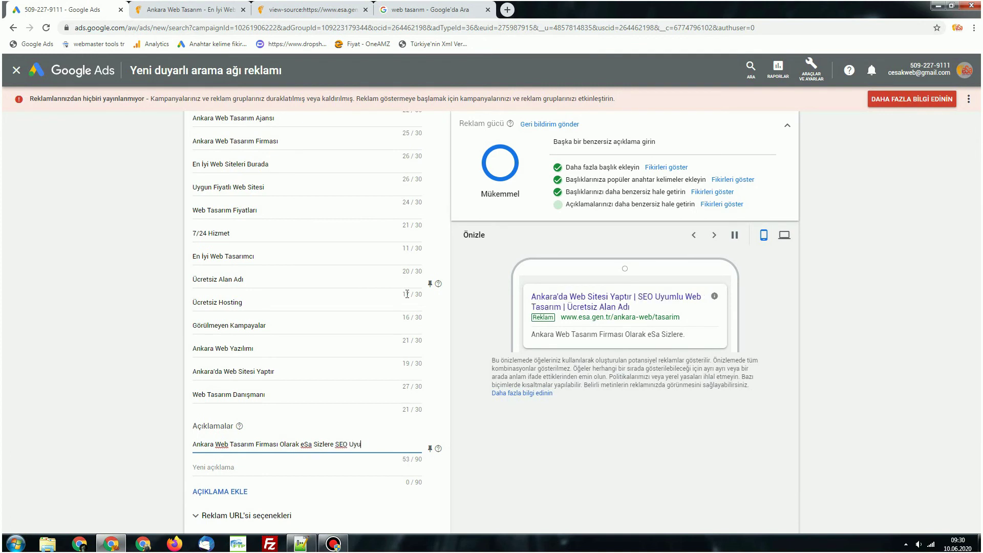
{"action": "type", "text": "mlu Web Siteleri Ü"}
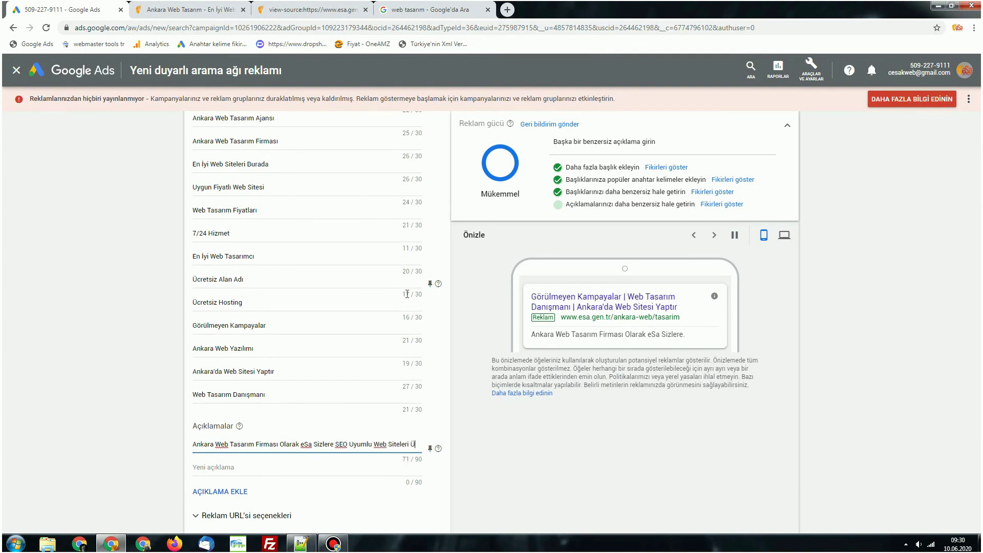
{"action": "type", "text": "apar."}
Begin the second description with "Kesintisiz Hizmet ve En" and review the headlines for wording
{"action": "scroll", "coordinate": [259, 413], "scroll_direction": "down", "scroll_amount": 1}
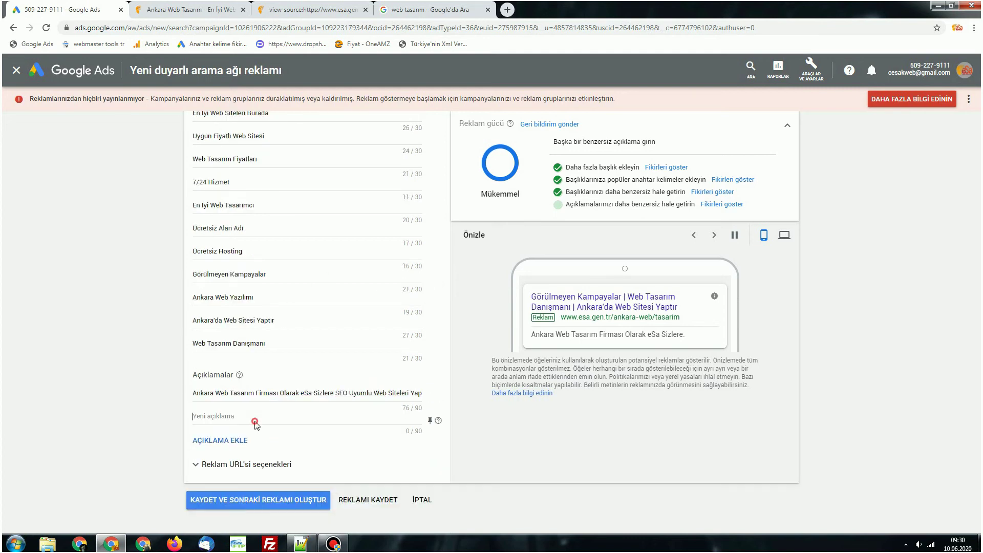
{"action": "left_click", "coordinate": [259, 415]}
{"action": "type", "text": "Kesinmtisiz Hizmet ve En İyi Web S"}
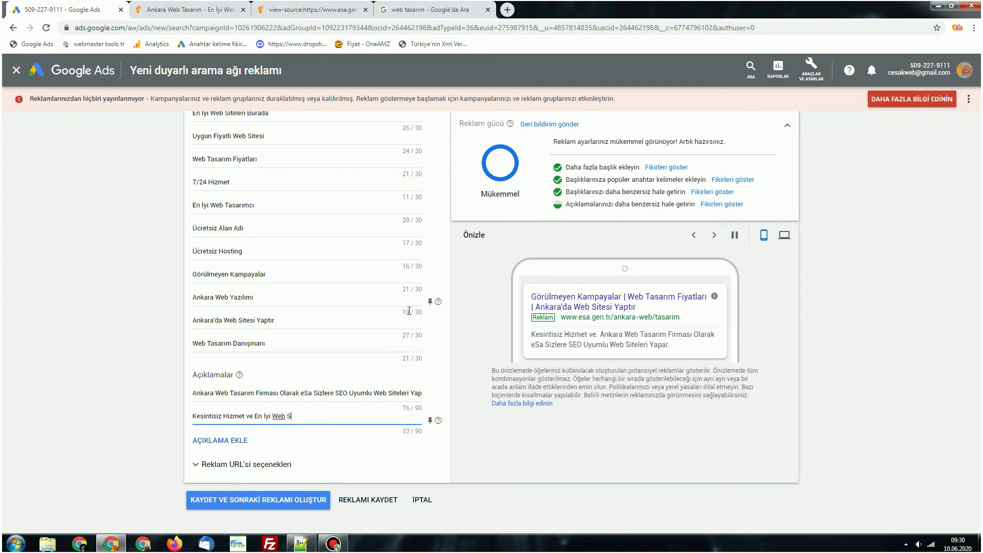
{"action": "type", "text": "iteis"}
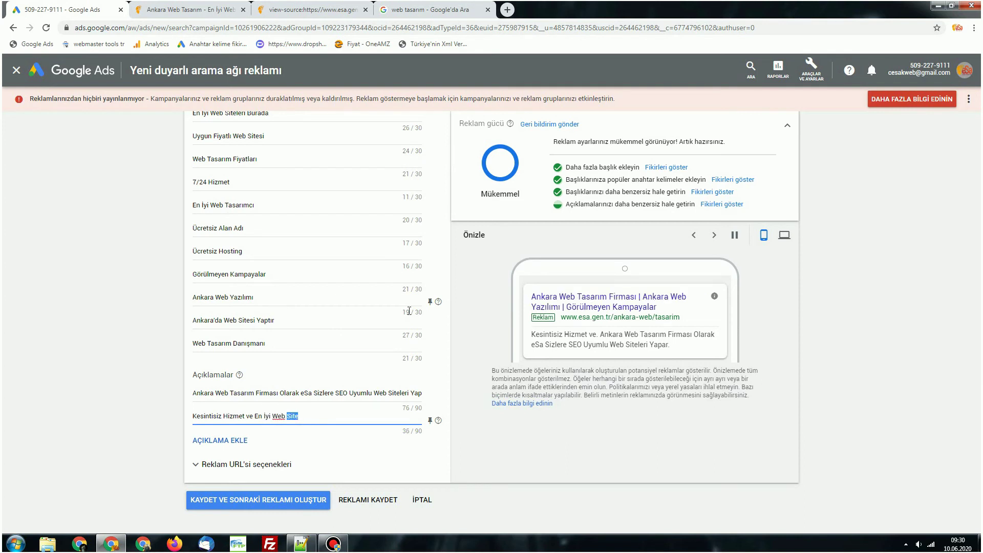
{"action": "key", "text": "ctrl+shift+Left"}
{"action": "key", "text": "ctrl+shift+Left"}
{"action": "key", "text": "BackSpace"}
{"action": "key", "text": "BackSpace"}
{"action": "scroll", "coordinate": [103, 255], "scroll_direction": "up", "scroll_amount": 2}
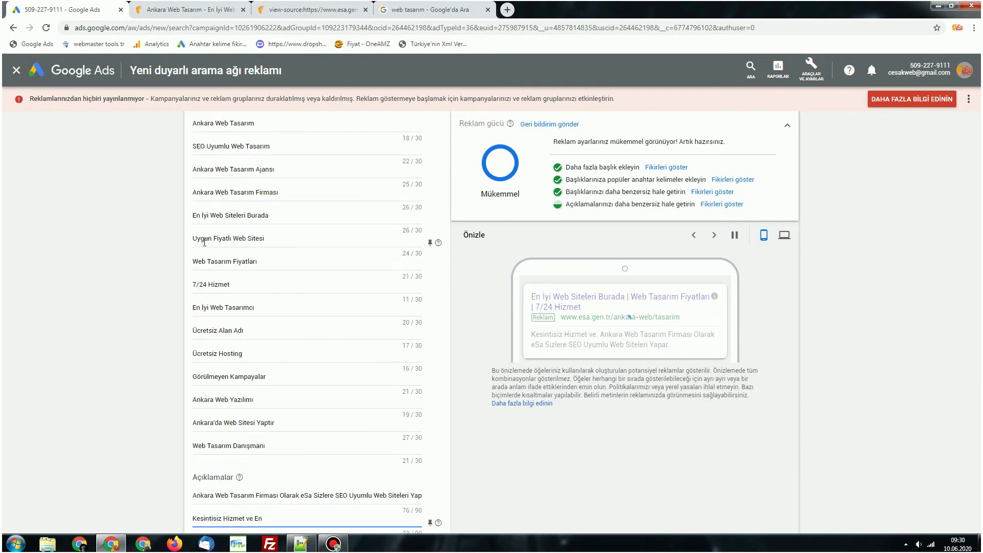
{"action": "scroll", "coordinate": [204, 242], "scroll_direction": "up", "scroll_amount": 2}
{"action": "scroll", "coordinate": [204, 246], "scroll_direction": "down", "scroll_amount": 3}
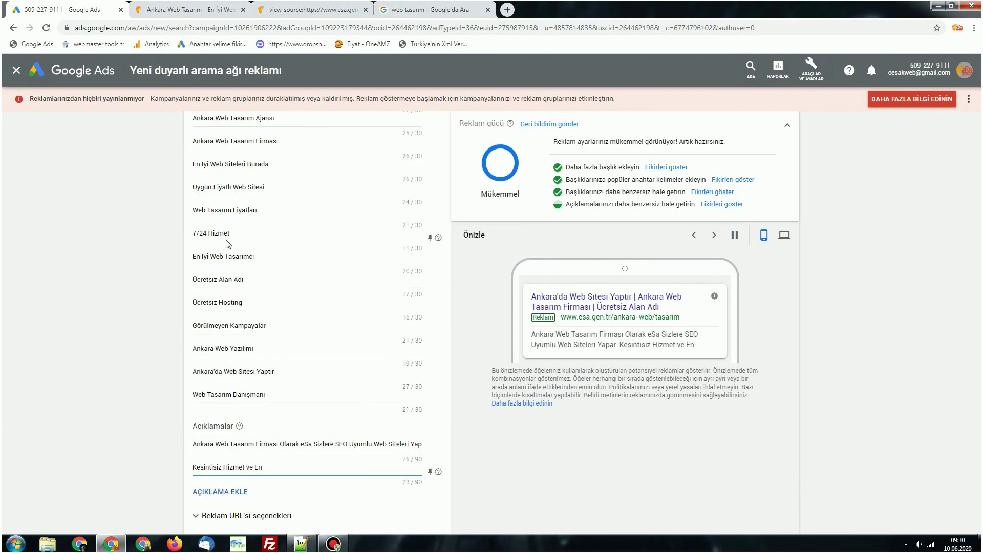
Change the thirteenth headline to "Ankara Kurumsal Web Tasarım"
{"action": "left_click", "coordinate": [203, 350]}
{"action": "left_click_drag", "start_coordinate": [215, 348], "coordinate": [353, 349]}
{"action": "type", "text": "Ku"}
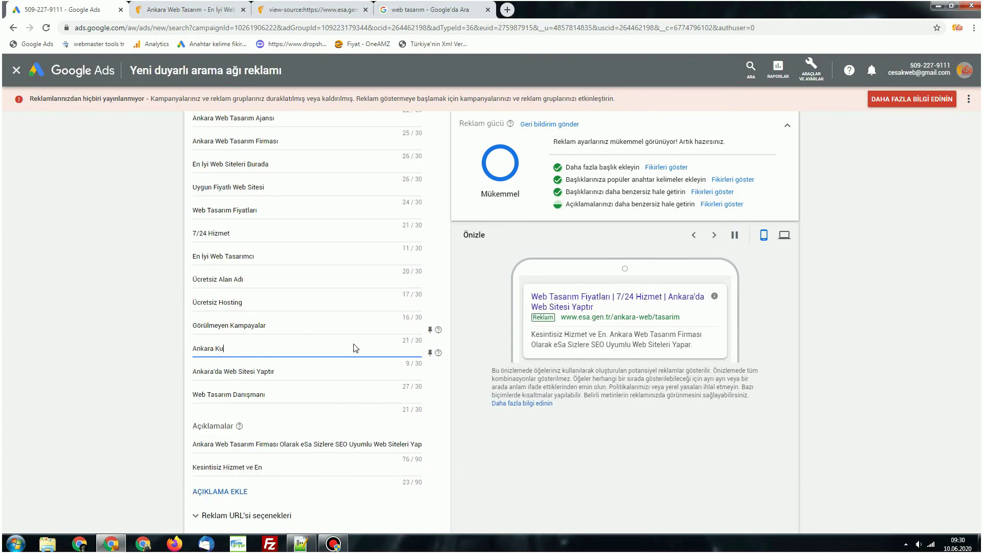
{"action": "type", "text": "rumsal Web Tasarım"}
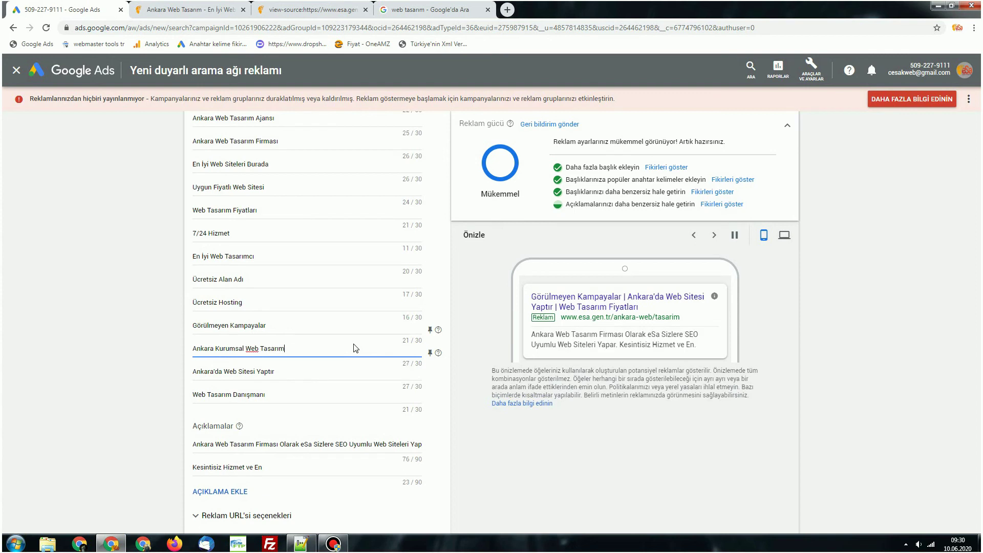
Rework the second description to read "Kesintisiz Hizmet ve Kurumsal Web Tasarım İçin Beklemeyin."
{"action": "left_click", "coordinate": [571, 451]}
{"action": "scroll", "coordinate": [266, 410], "scroll_direction": "down", "scroll_amount": 1}
{"action": "left_click", "coordinate": [308, 416]}
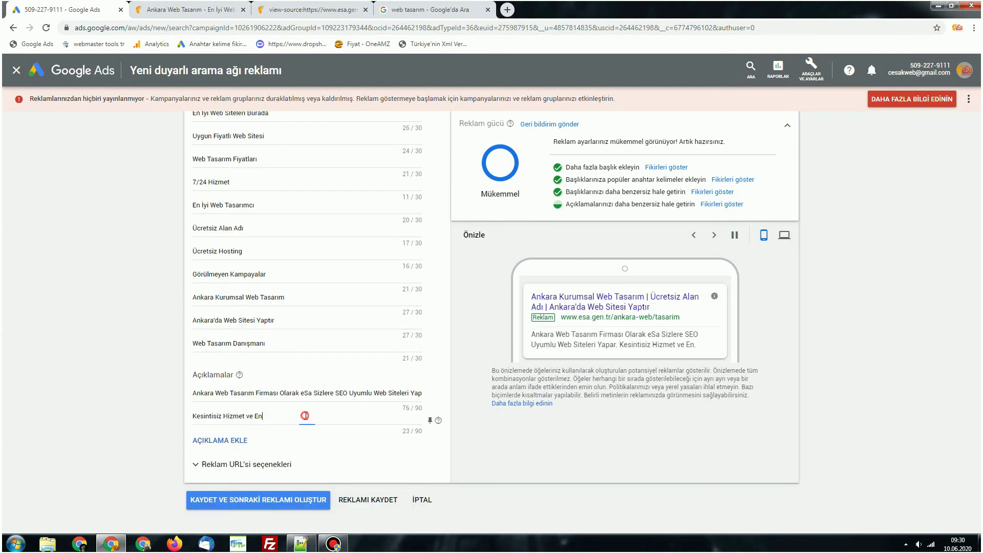
{"action": "key", "text": "BackSpace"}
{"action": "key", "text": "BackSpace"}
{"action": "type", "text": "K"}
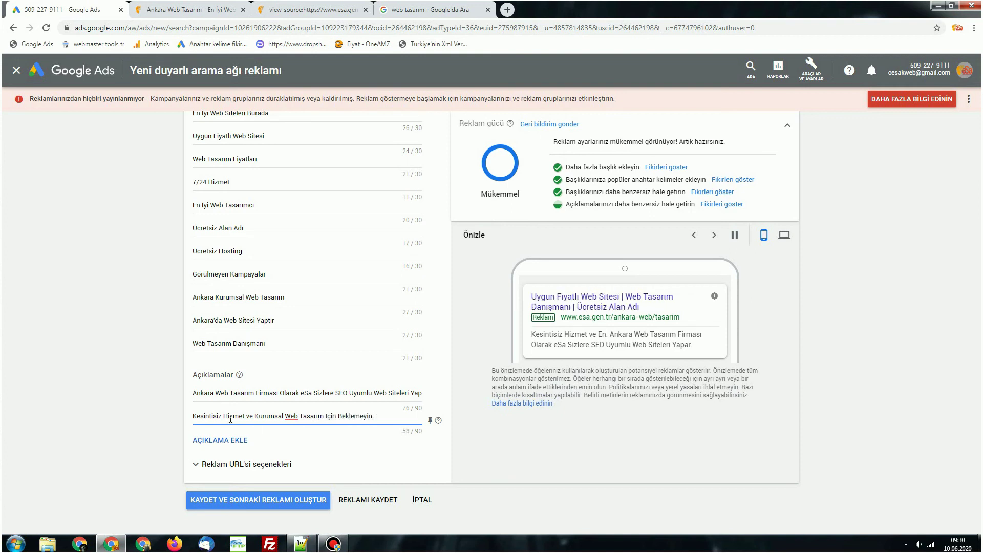
Add a third description reading "Ücretsiz Hosting ve Alan Adı Fırsatıyla eSa Web Tasarım Ankara'da Hizmetinide"
{"action": "left_click", "coordinate": [221, 440]}
{"action": "scroll", "coordinate": [128, 380], "scroll_direction": "down", "scroll_amount": 1}
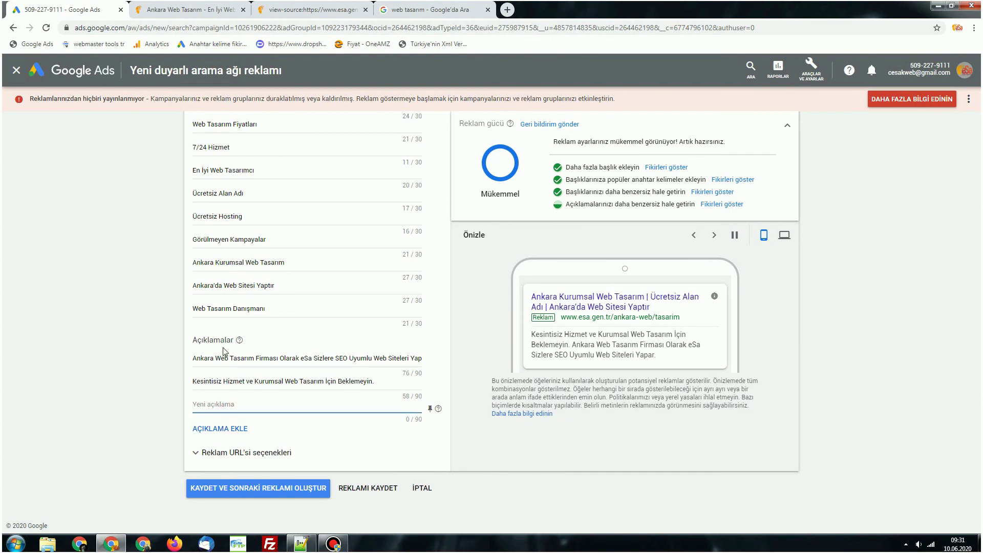
{"action": "type", "text": "Ücretsiz Hosting ve Alan A"}
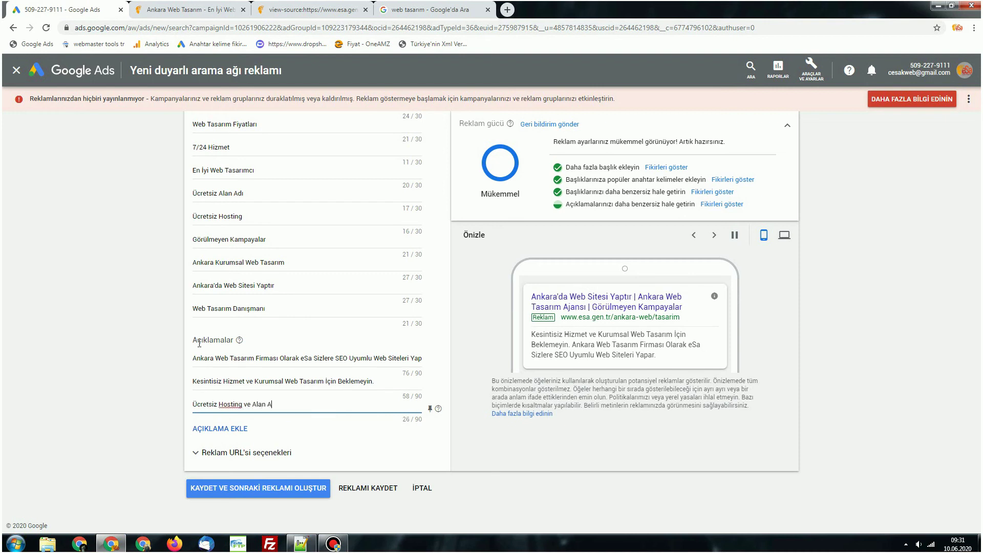
{"action": "type", "text": "Dı"}
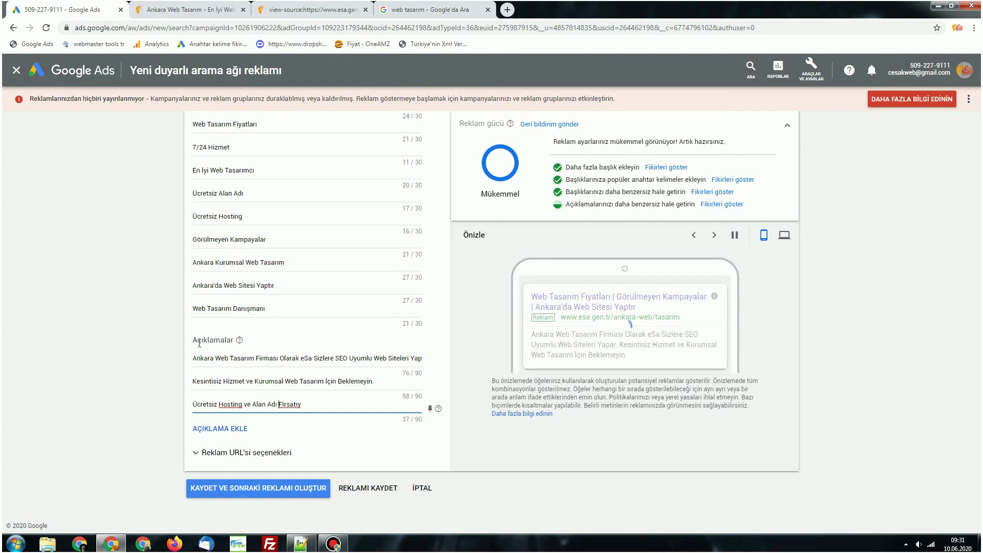
{"action": "key", "text": "Left"}
{"action": "key", "text": "Left"}
{"action": "key", "text": "Left"}
{"action": "key", "text": "Left"}
{"action": "key", "text": "Left"}
{"action": "key", "text": "Left"}
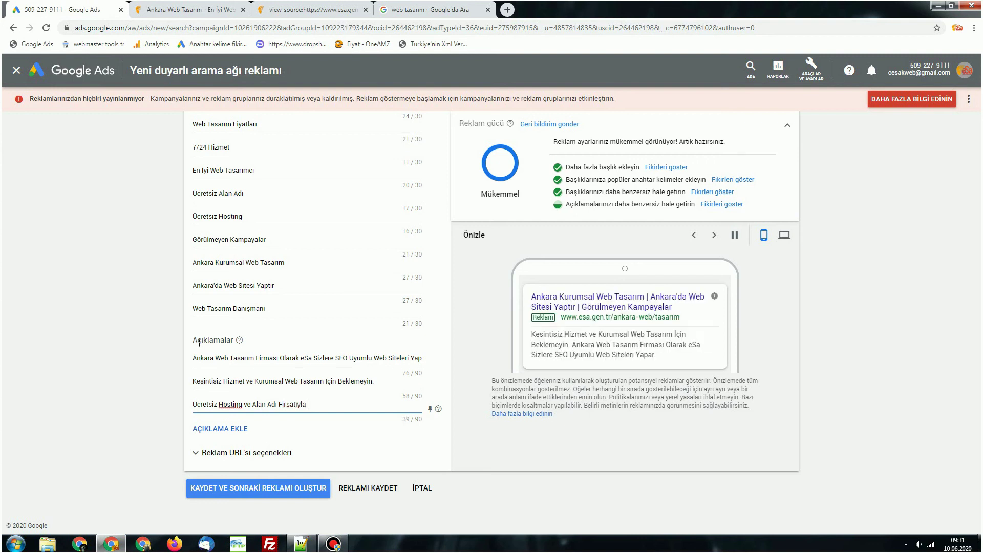
{"action": "type", "text": "E"}
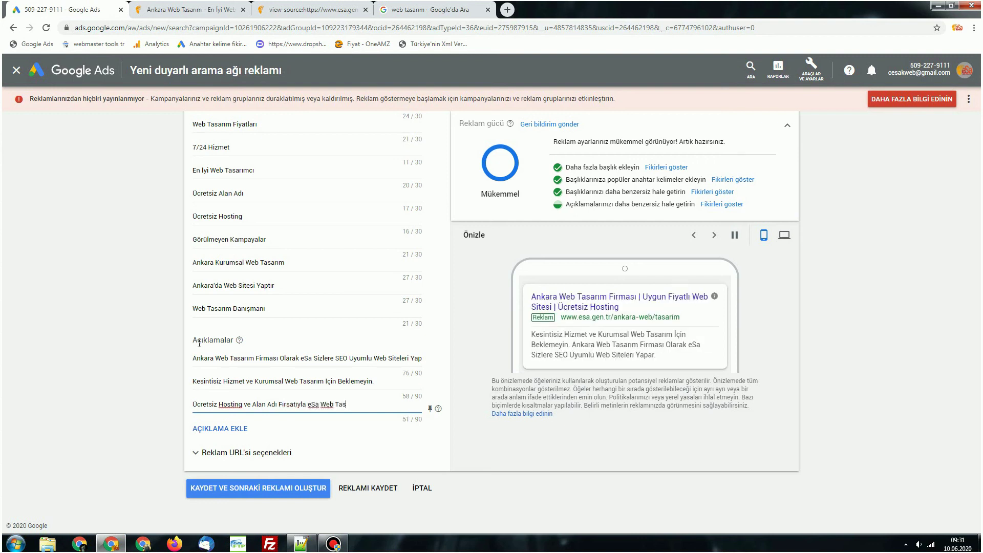
{"action": "type", "text": "Hizmetinize"}
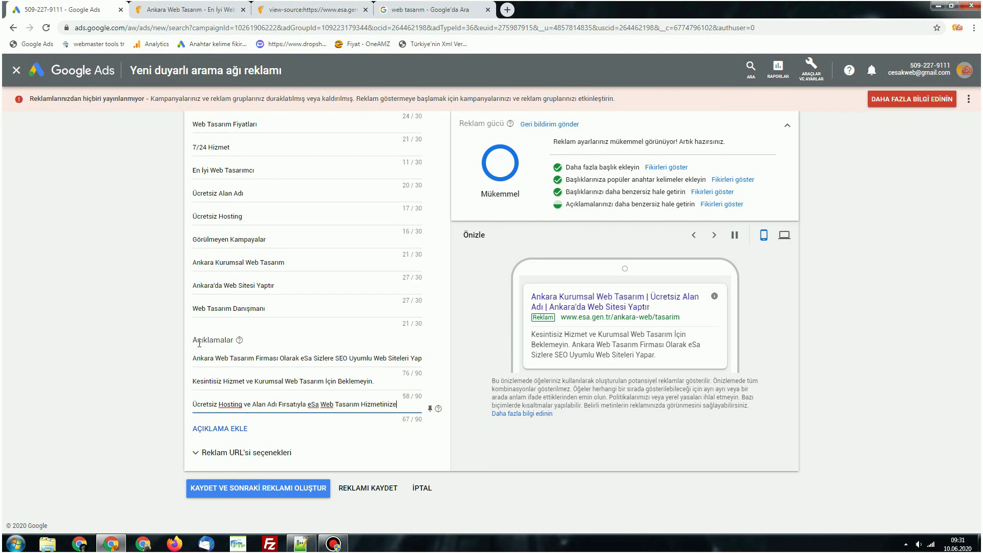
{"action": "type", "text": "Ankara'da"}
{"action": "key", "text": "End"}
{"action": "type", "text": "zde"}
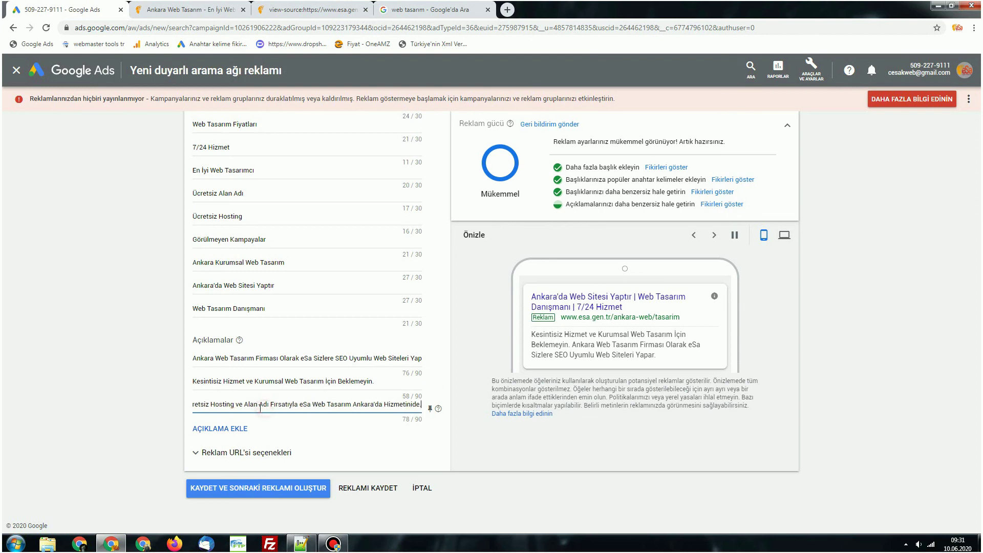
{"action": "left_click_drag", "start_coordinate": [421, 405], "coordinate": [192, 405]}
Add an empty fourth description and check the suggestions for making the descriptions more unique
{"action": "left_click", "coordinate": [220, 428]}
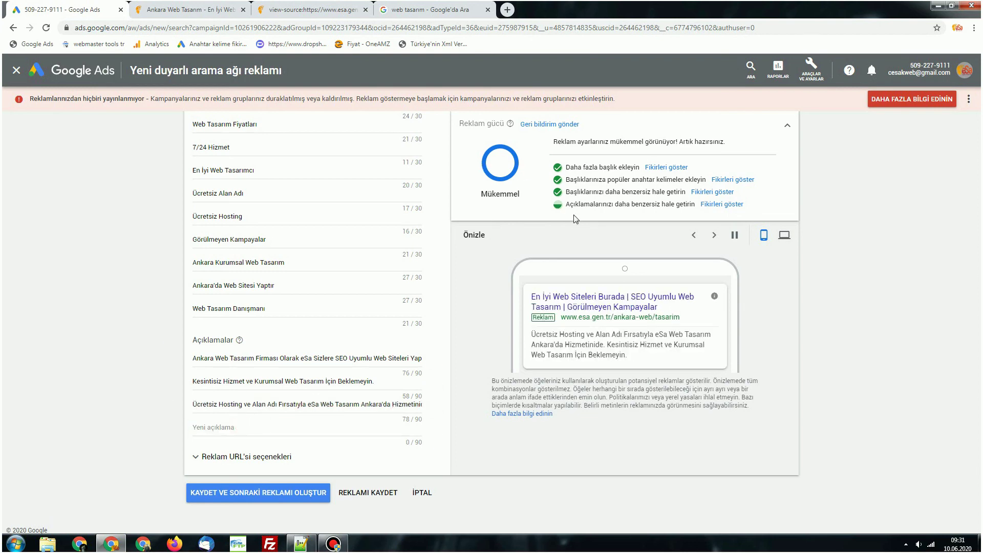
{"action": "left_click", "coordinate": [223, 423]}
{"action": "scroll", "coordinate": [152, 384], "scroll_direction": "up", "scroll_amount": 3}
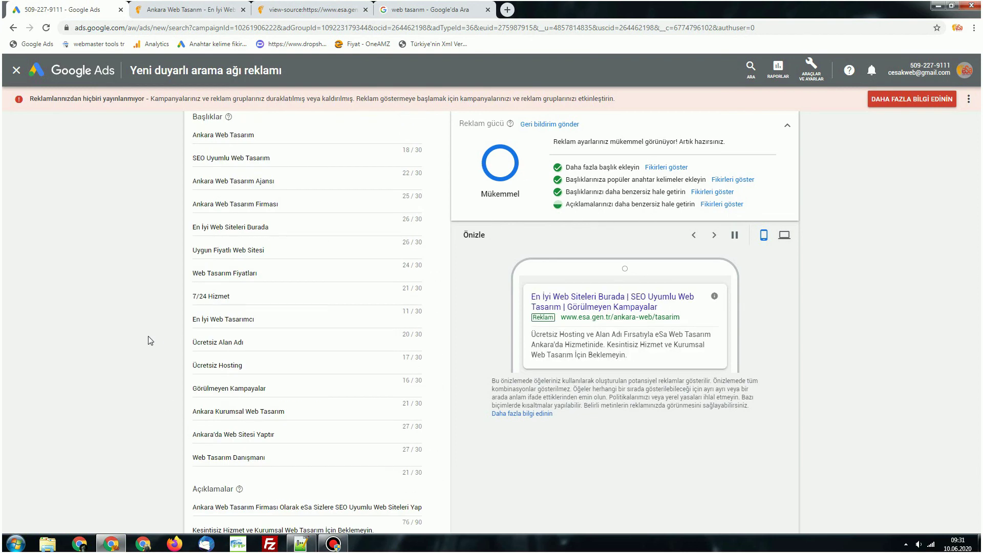
{"action": "left_click", "coordinate": [722, 203]}
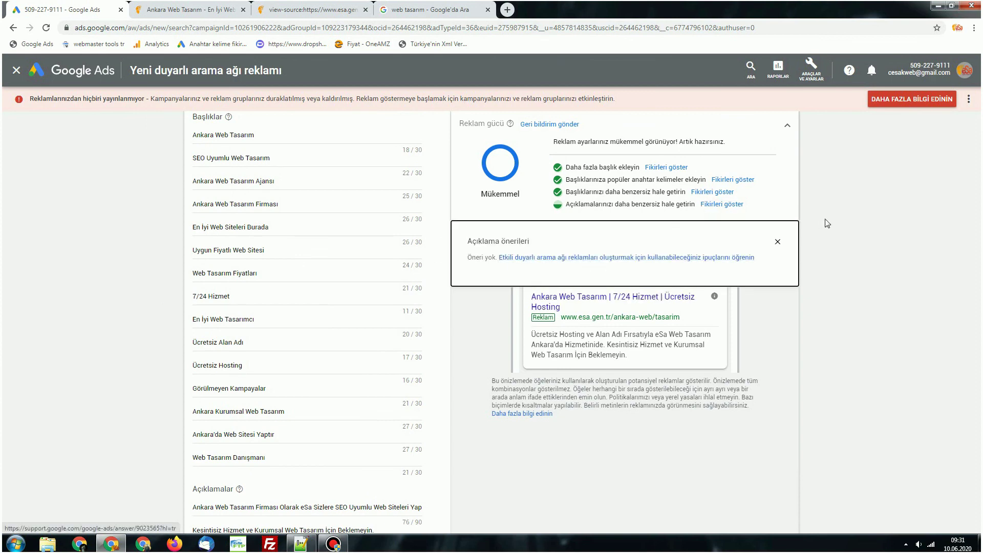
{"action": "left_click", "coordinate": [779, 241]}
Start the fourth description with the text "Ankara Profesyonel Web Tasarım Ajansı Arıyorsan"
{"action": "scroll", "coordinate": [230, 420], "scroll_direction": "down", "scroll_amount": 3}
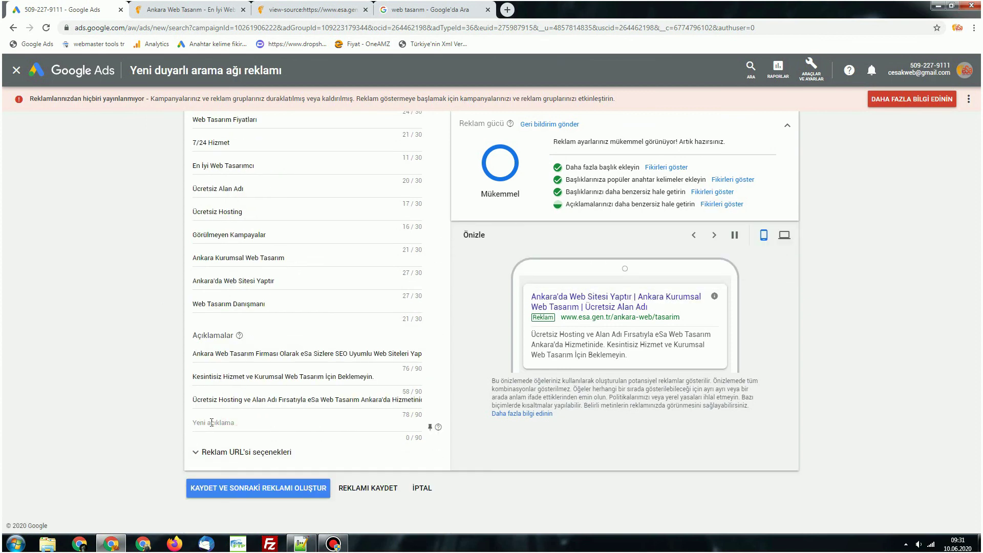
{"action": "scroll", "coordinate": [193, 439], "scroll_direction": "up", "scroll_amount": 3}
{"action": "scroll", "coordinate": [194, 440], "scroll_direction": "down", "scroll_amount": 2}
{"action": "type", "text": "Anka"}
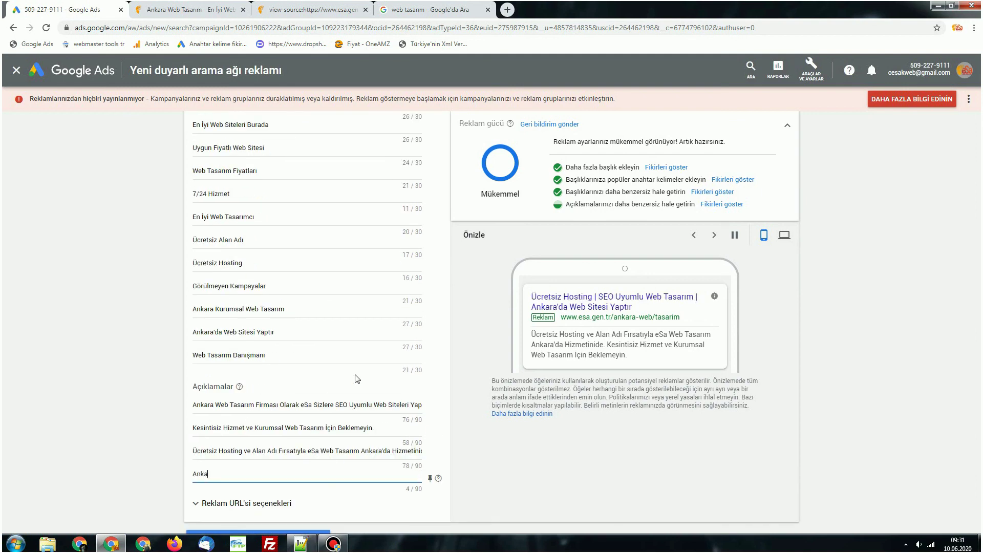
{"action": "type", "text": "ra ProfersWeb"}
{"action": "key", "text": "Left"}
{"action": "key", "text": "Left"}
{"action": "key", "text": "Left"}
{"action": "type", "text": "Profers"}
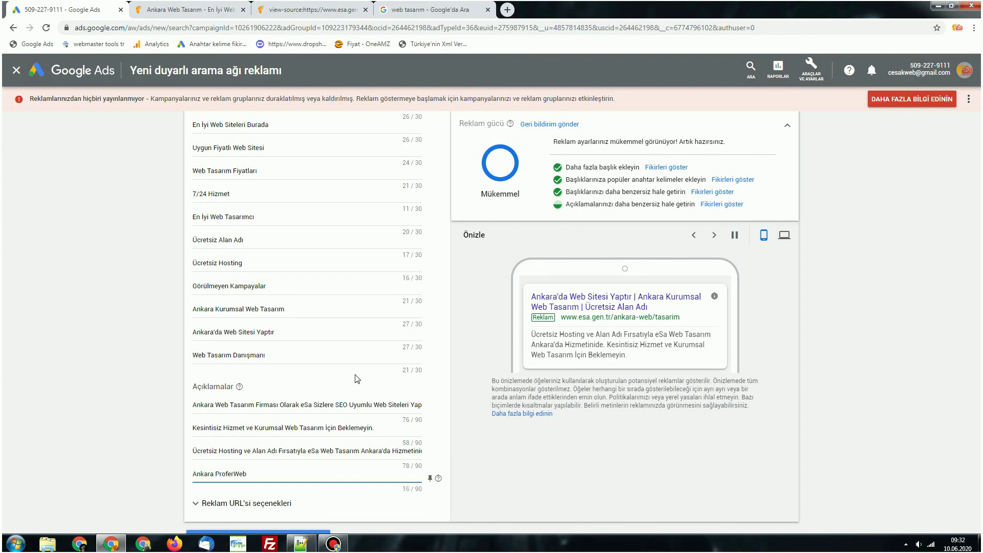
{"action": "key", "text": "BackSpace"}
{"action": "type", "text": "syonel"}
{"action": "key", "text": "End"}
{"action": "type", "text": "Tasa"}
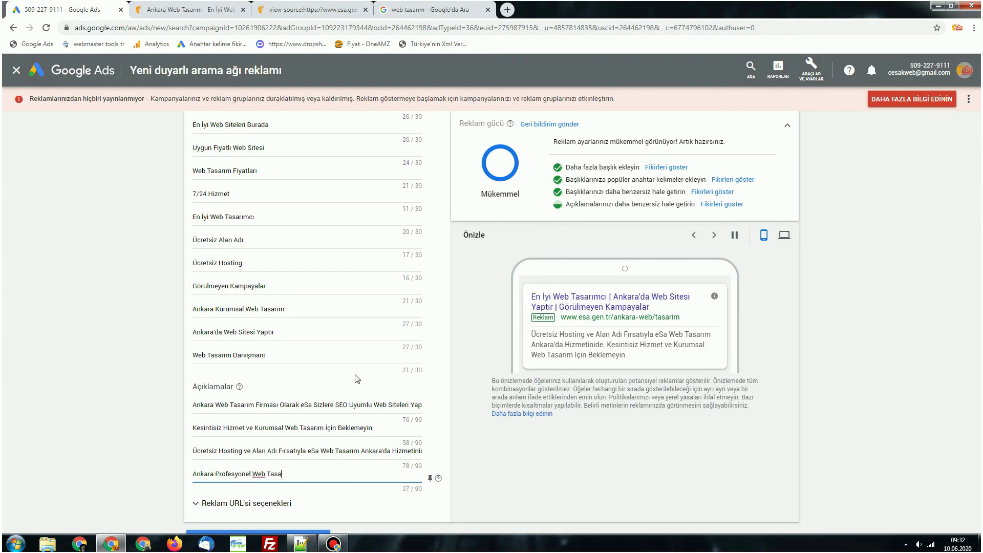
{"action": "type", "text": "rım FGirma"}
{"action": "type", "text": "orsan"}
{"action": "key", "text": "ctrl+f"}
{"action": "type", "text": "arıyaorsa"}
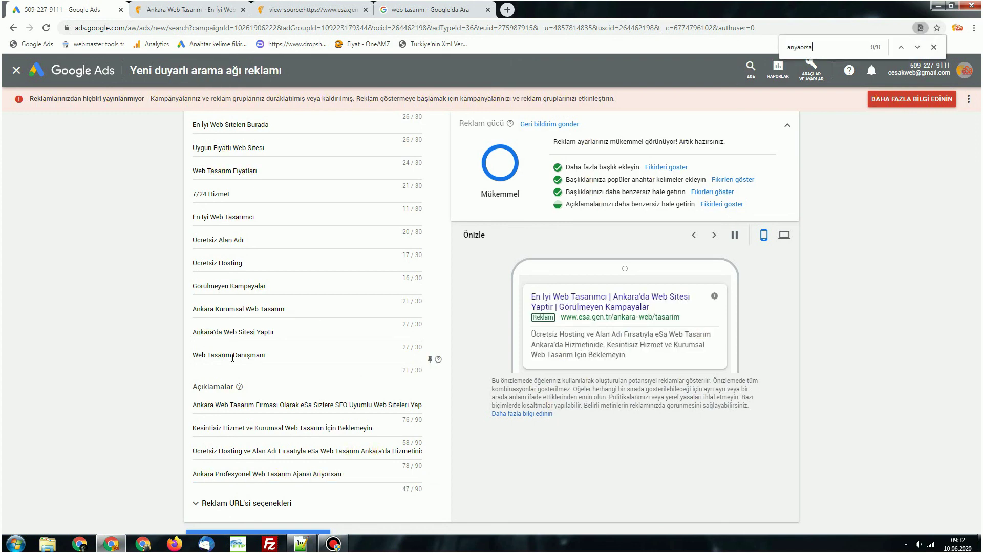
{"action": "key", "text": "ctrl+f"}
{"action": "key", "text": "Escape"}
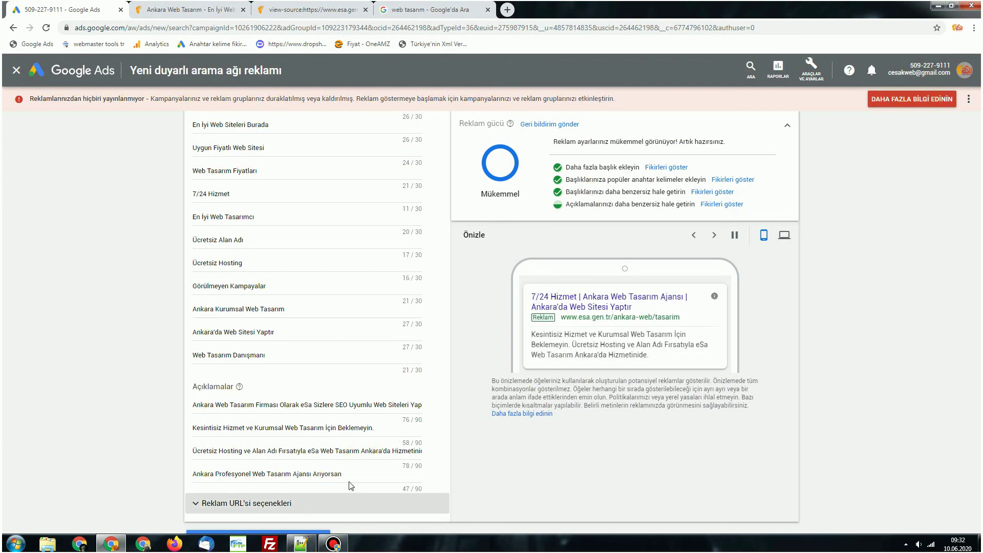
Complete the fourth description by appending "eSa Web Tasarım Benzersiz Fırsatlar Sunar."
{"action": "left_click", "coordinate": [364, 472]}
{"action": "type", "text": "eSa Web Tasr"}
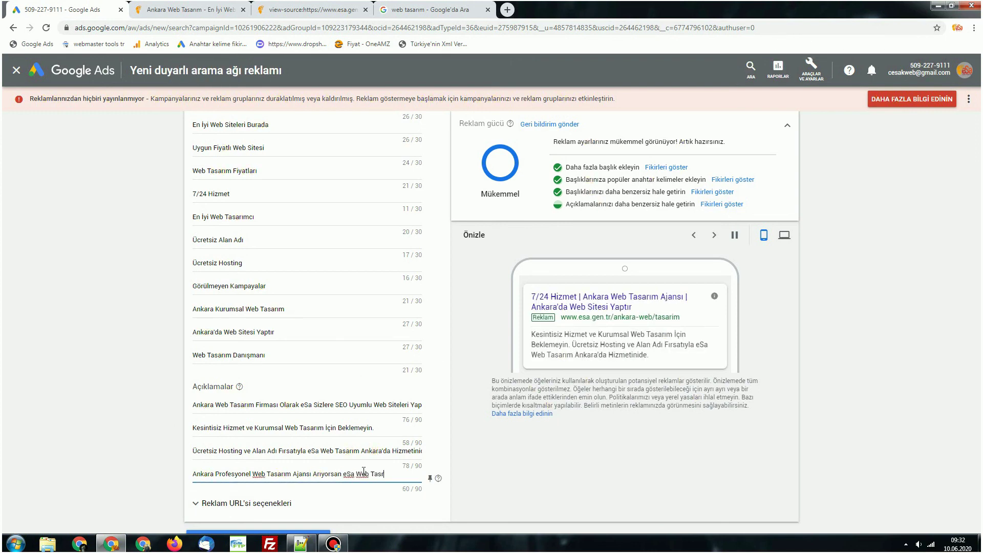
{"action": "key", "text": "BackSpace"}
{"action": "key", "text": "BackSpace"}
{"action": "key", "text": "BackSpace"}
{"action": "type", "text": "arım Benzer"}
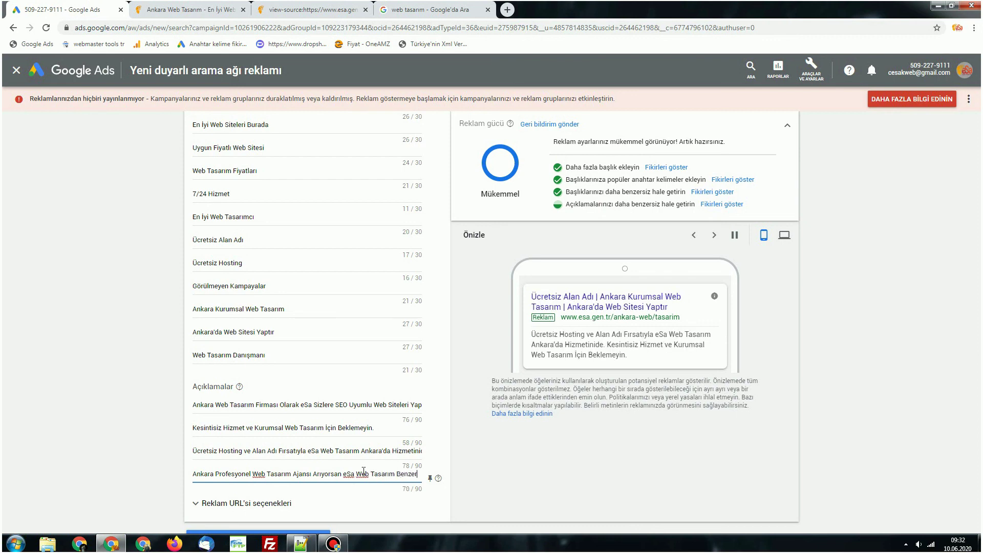
{"action": "type", "text": "siz Fırsatlar Sunar."}
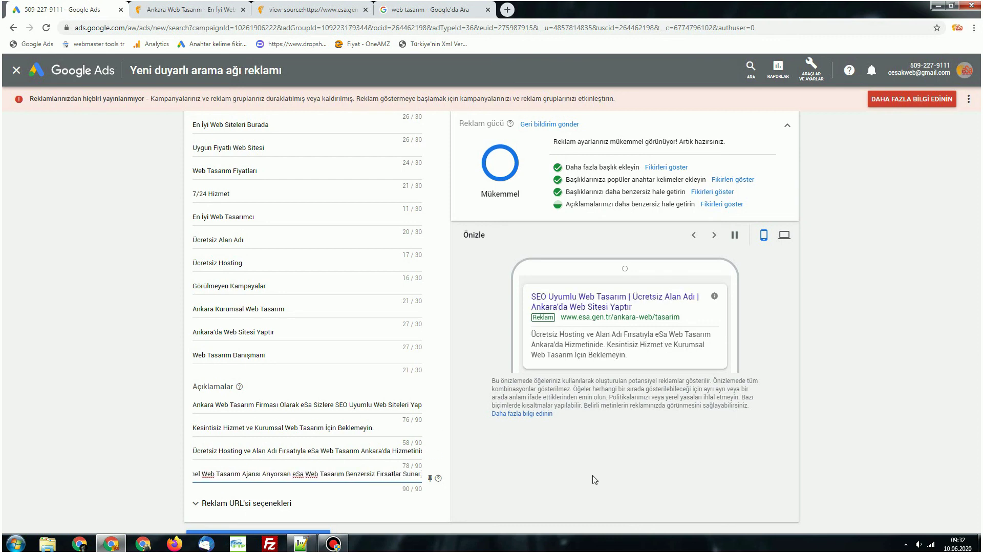
{"action": "left_click", "coordinate": [595, 480]}
{"action": "scroll", "coordinate": [595, 480], "scroll_direction": "down", "scroll_amount": 1}
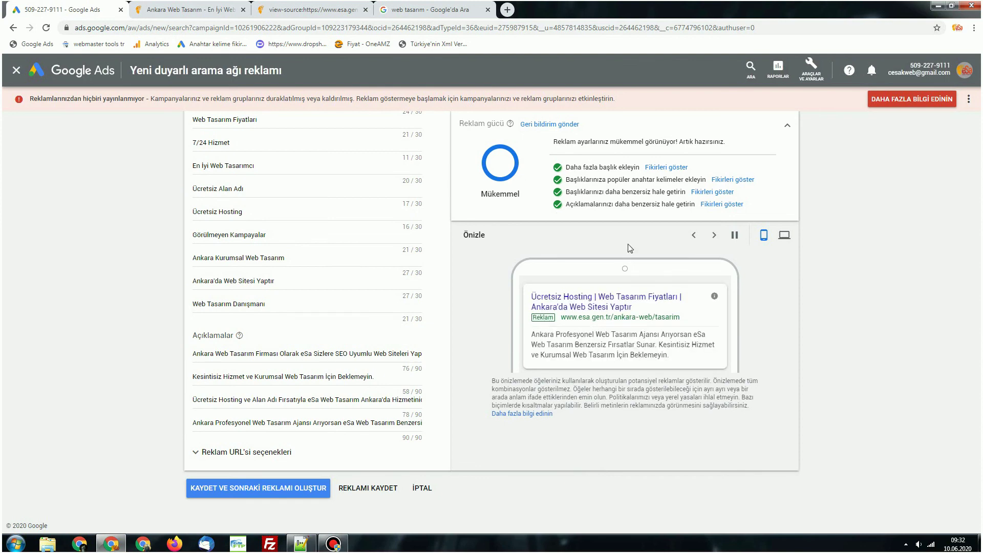
Save the responsive search ad and cancel the additional text ad form without saving it
{"action": "left_click", "coordinate": [264, 490]}
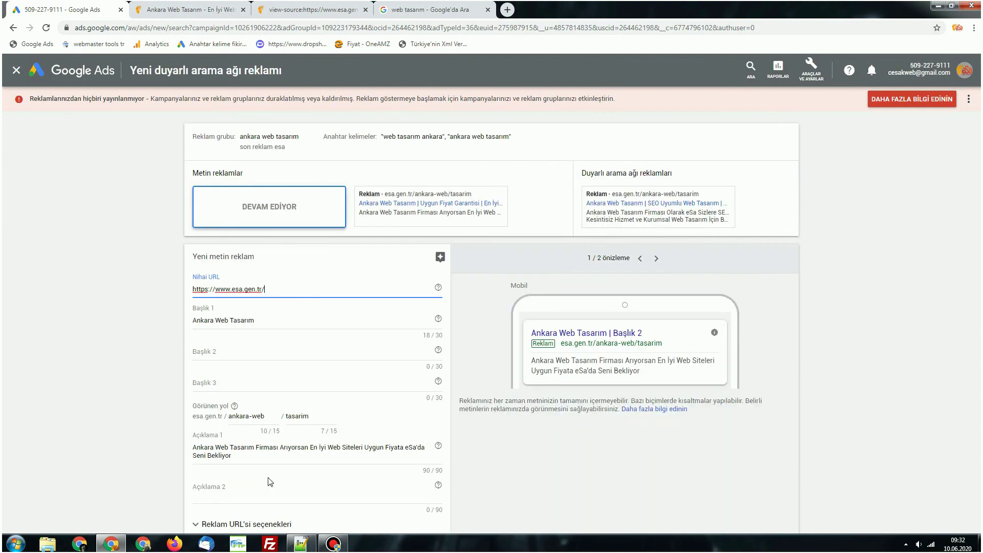
{"action": "scroll", "coordinate": [386, 329], "scroll_direction": "down", "scroll_amount": 2}
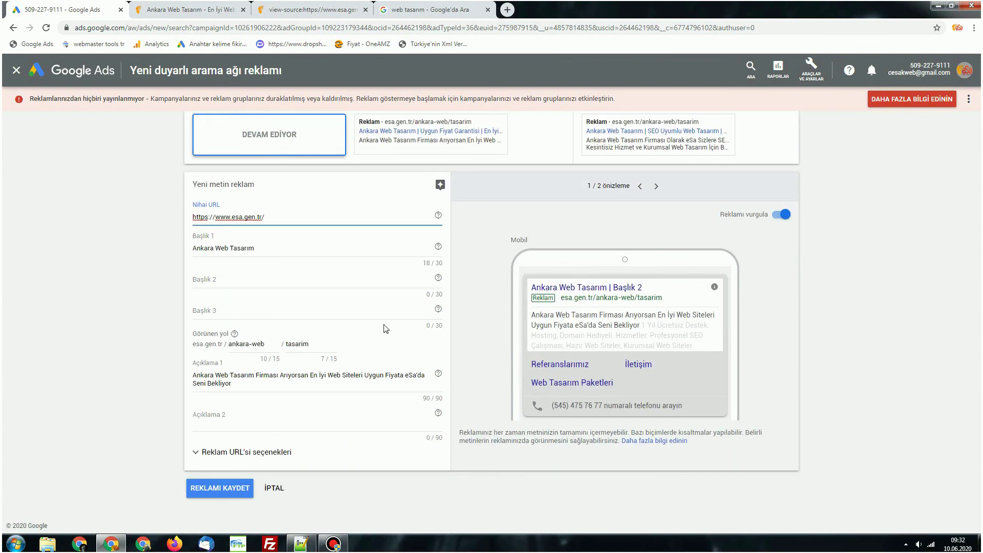
{"action": "left_click", "coordinate": [275, 489]}
{"action": "left_click", "coordinate": [609, 329]}
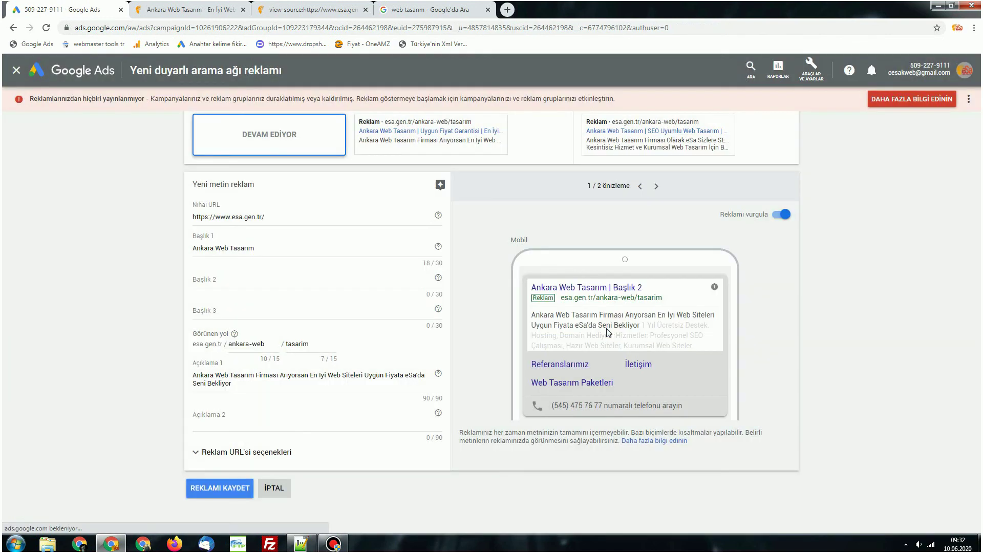